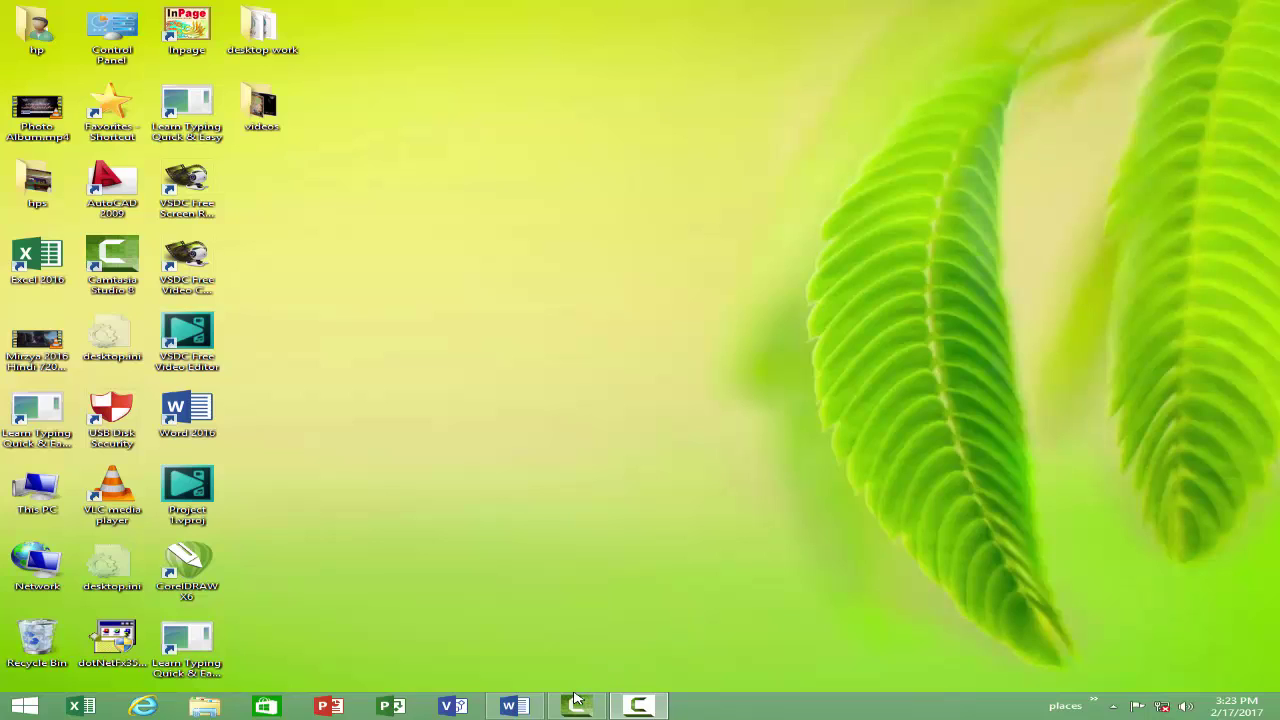
# Step: Restore the blank Document1 Word window from the taskbar preview
pyautogui.click(513, 706)
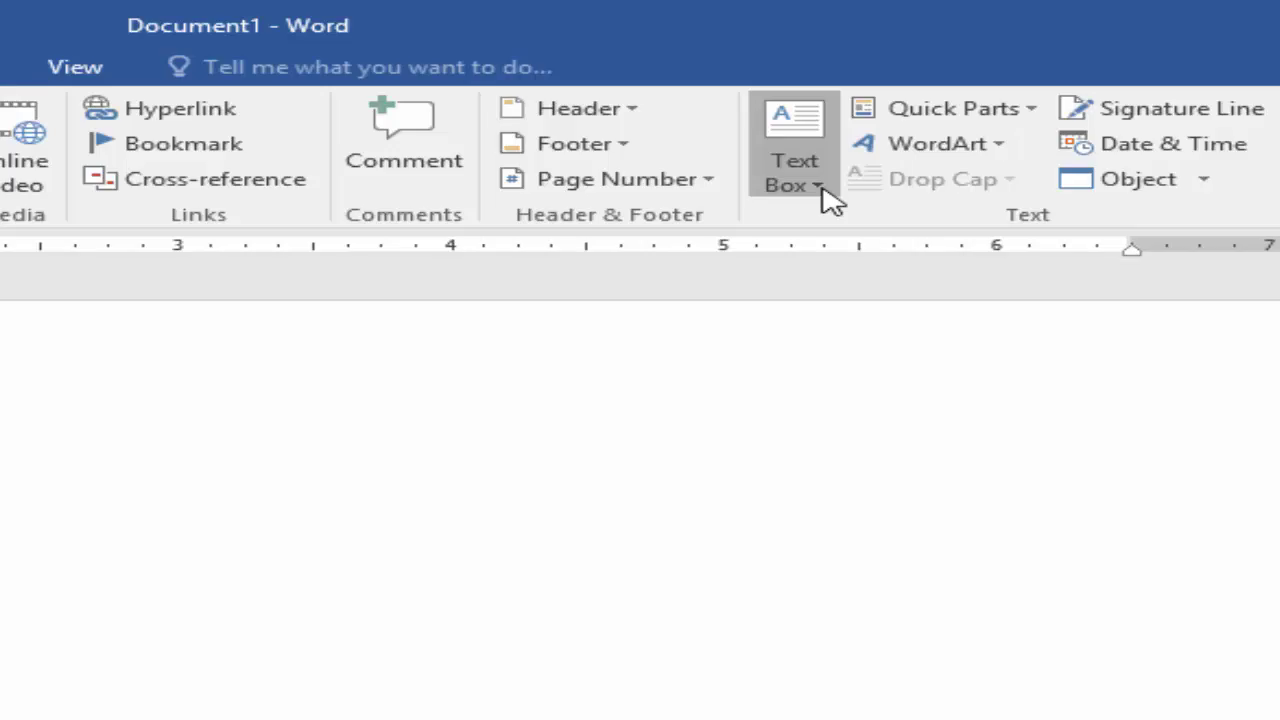
# Step: Show Word's Built-in text box gallery, with Simple Text Box, Austin Quote and similar designs
pyautogui.click(818, 186)
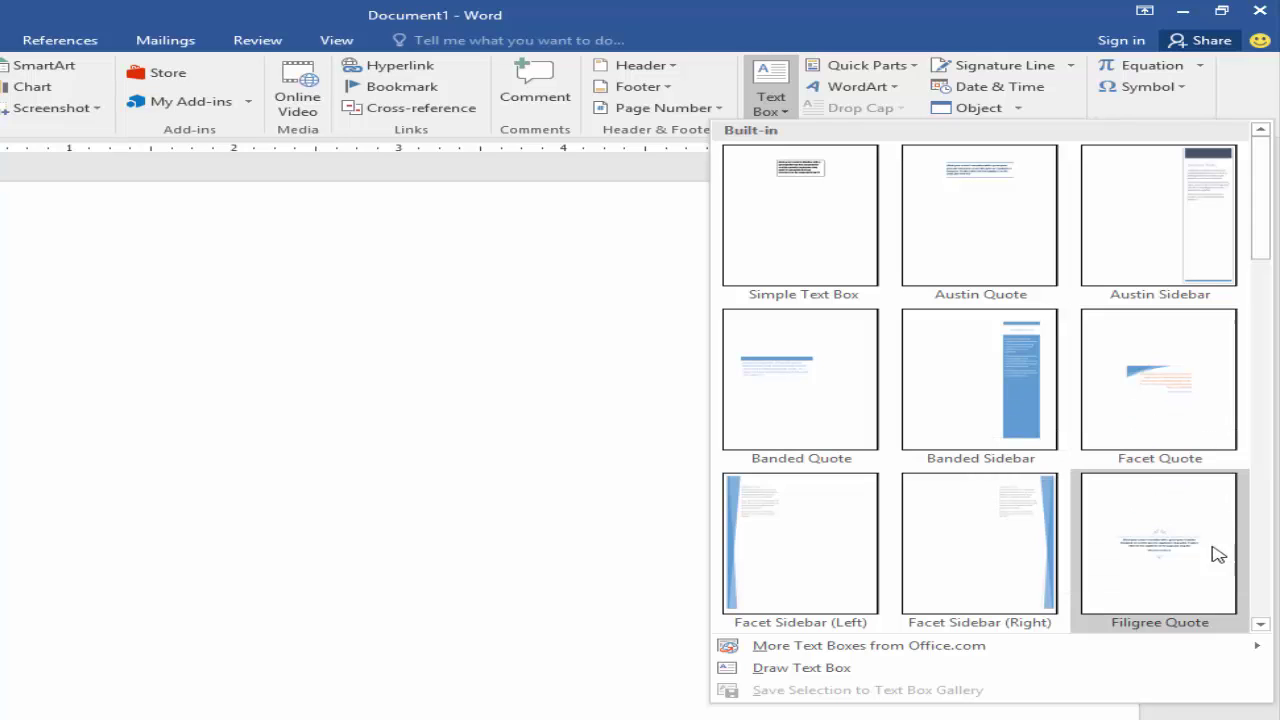
# Step: Insert an Austin Sidebar text box and replace its body with 'Falcon computer academy office managemen'
pyautogui.click(1193, 195)
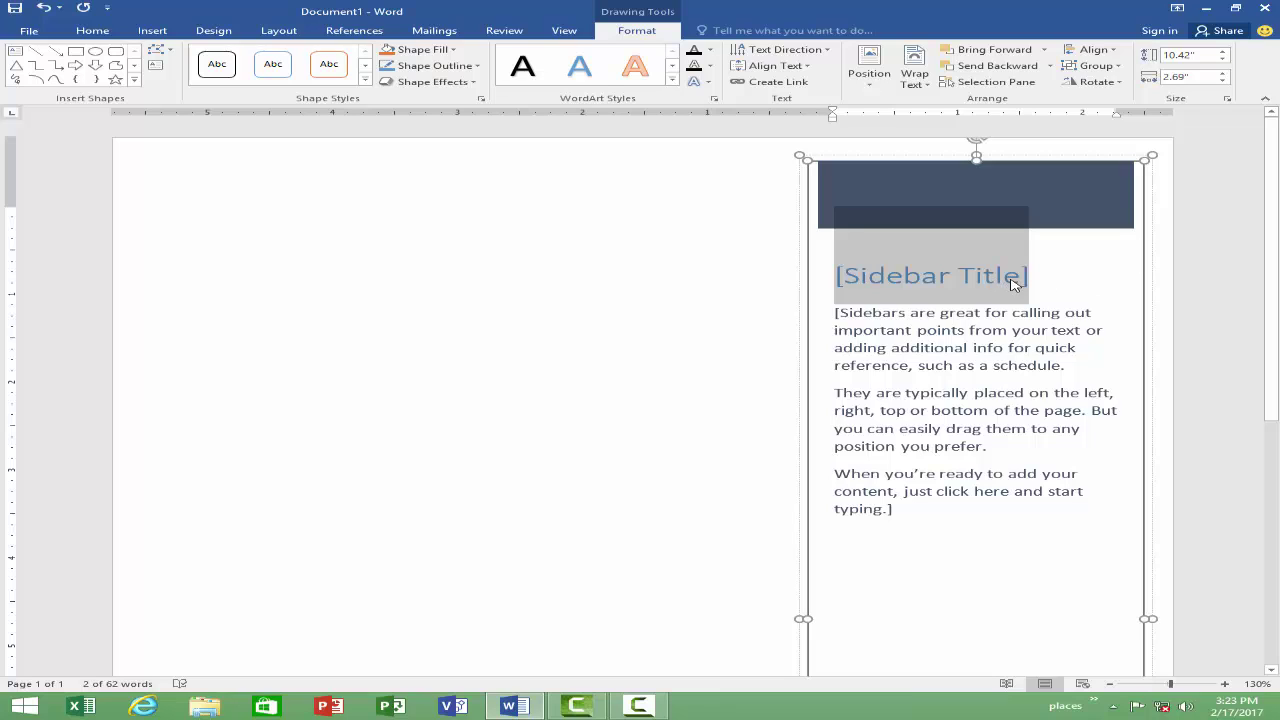
pyautogui.click(964, 395)
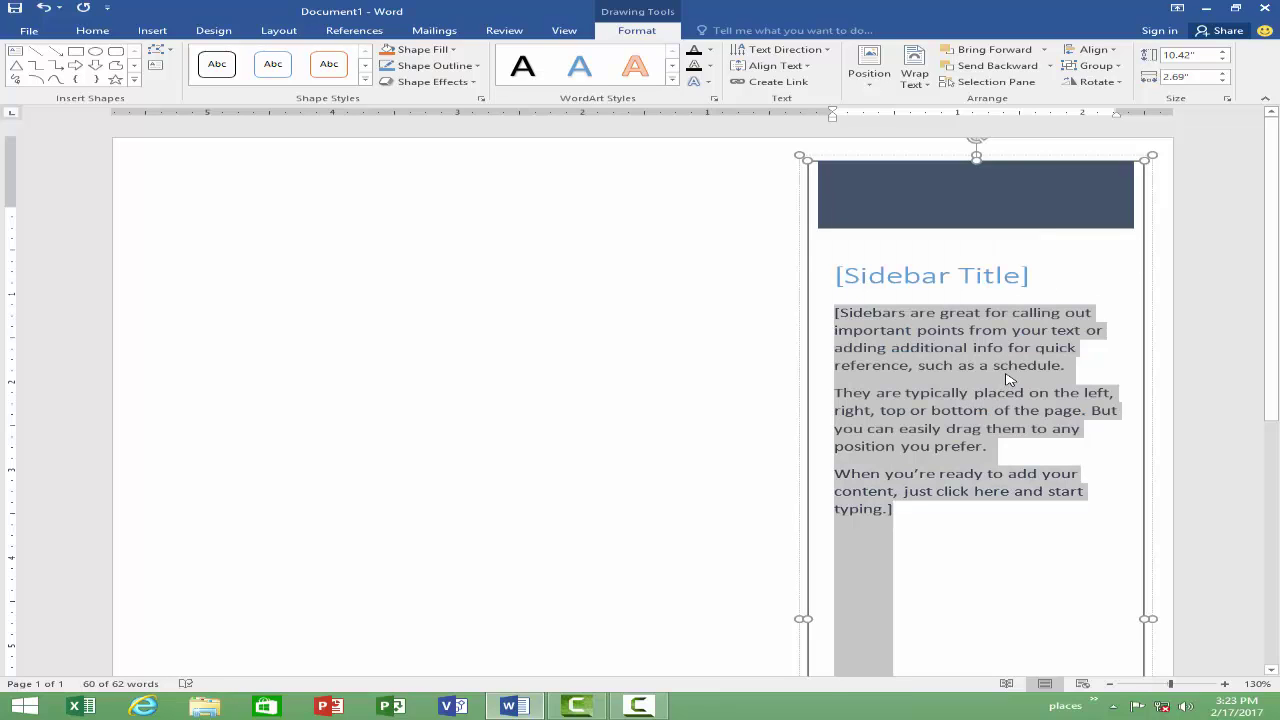
pyautogui.write('falcn')
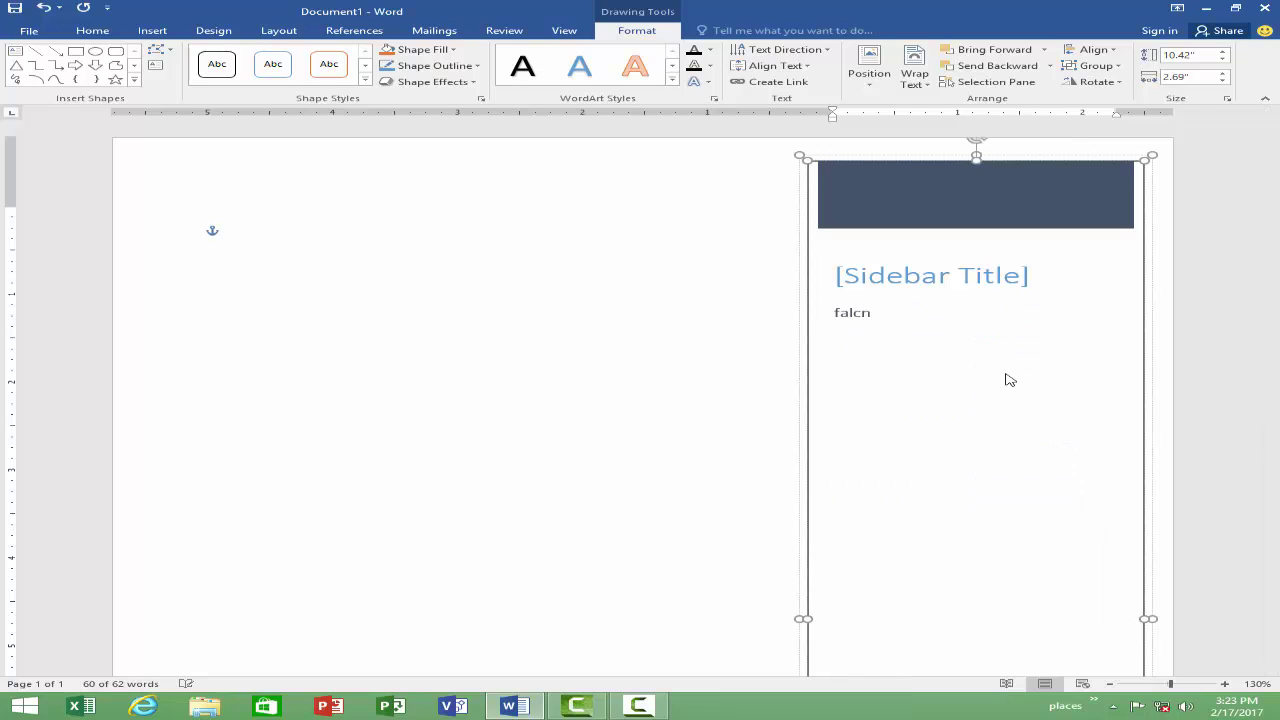
pyautogui.press('BackSpace')
pyautogui.press('BackSpace')
pyautogui.press('BackSpace')
pyautogui.press('BackSpace')
pyautogui.press('BackSpace')
pyautogui.write('Falcon computer academy')
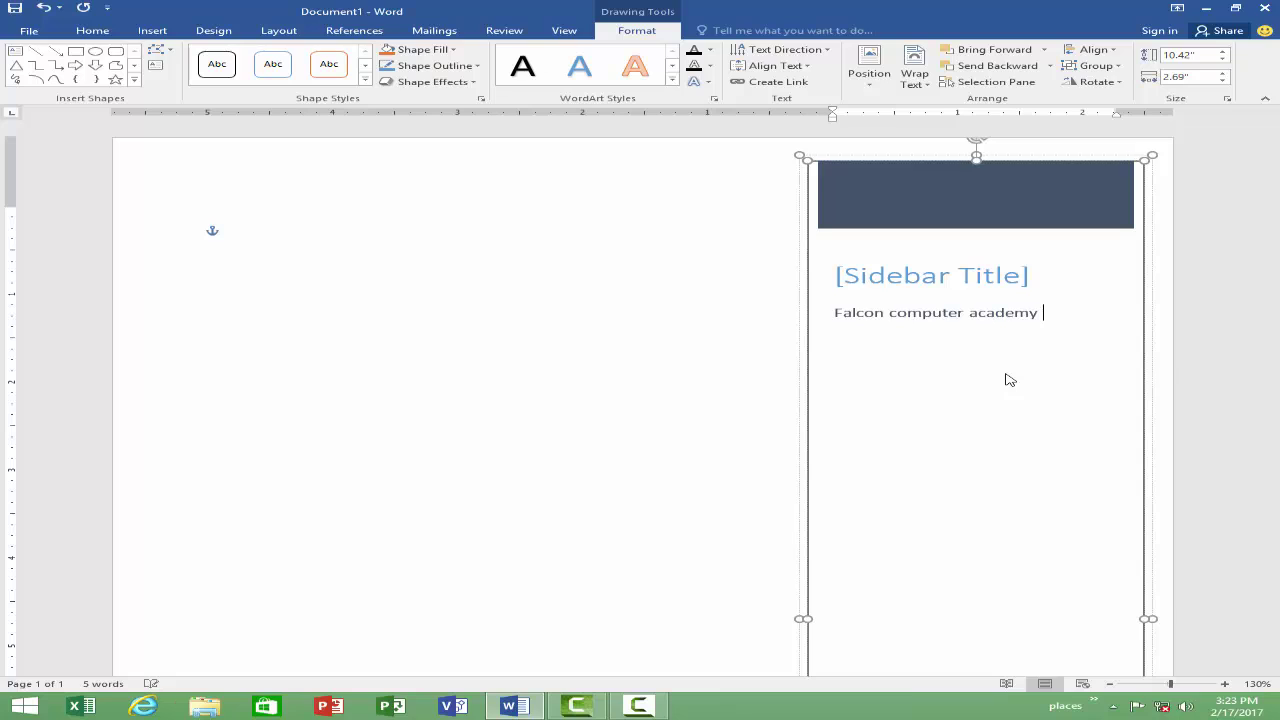
pyautogui.write(' office managemen')
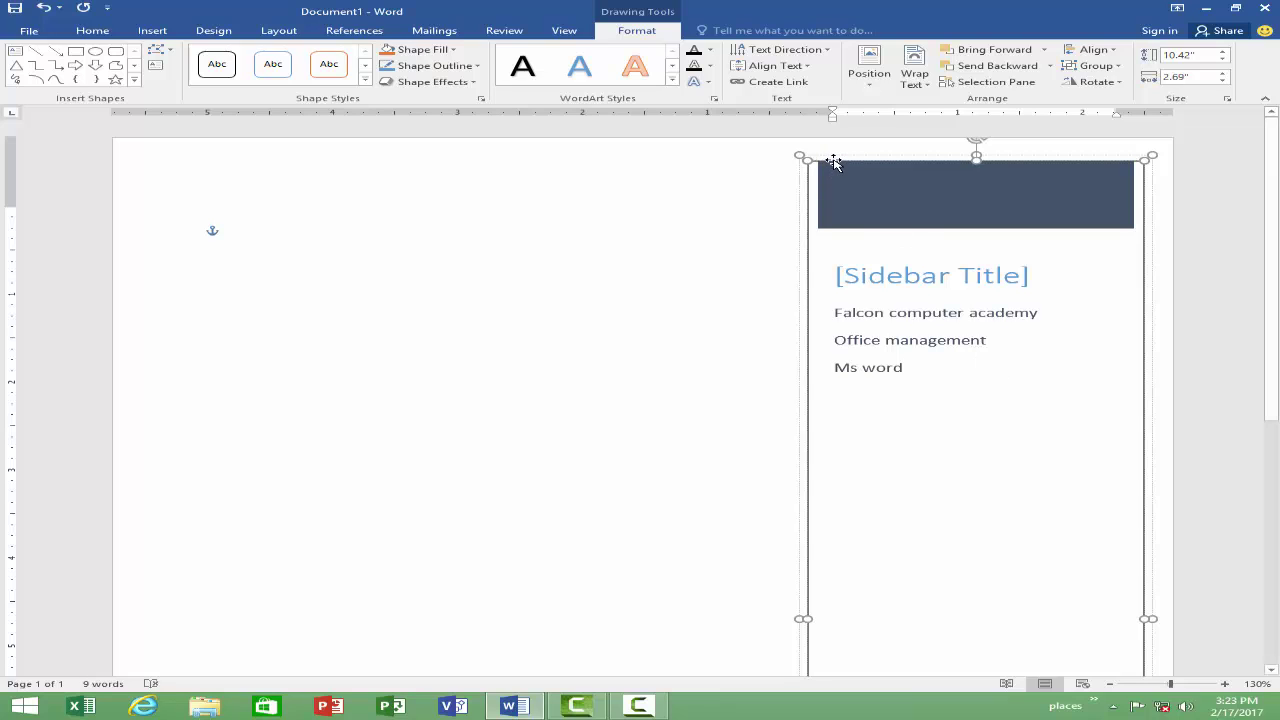
# Step: Reposition the sidebar and its dark header bar, then delete the sidebar
pyautogui.moveTo(833, 160); pyautogui.dragTo(533, 184)
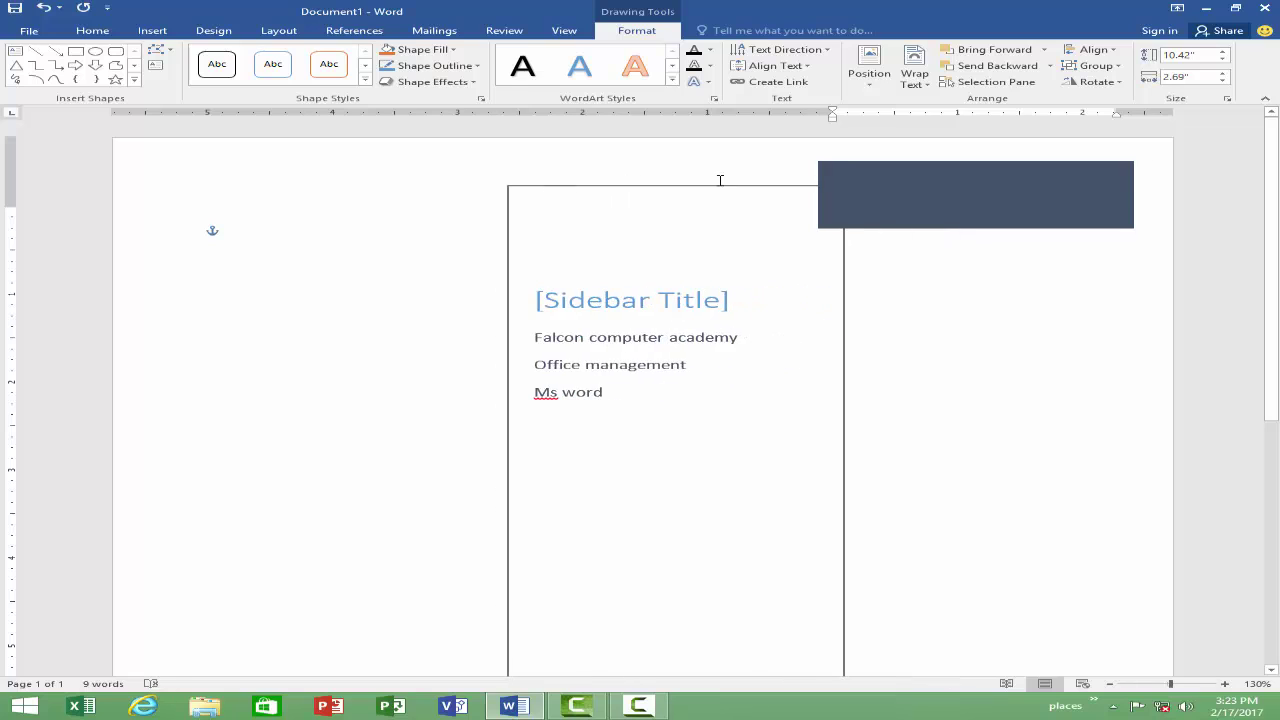
pyautogui.moveTo(831, 206); pyautogui.dragTo(674, 194)
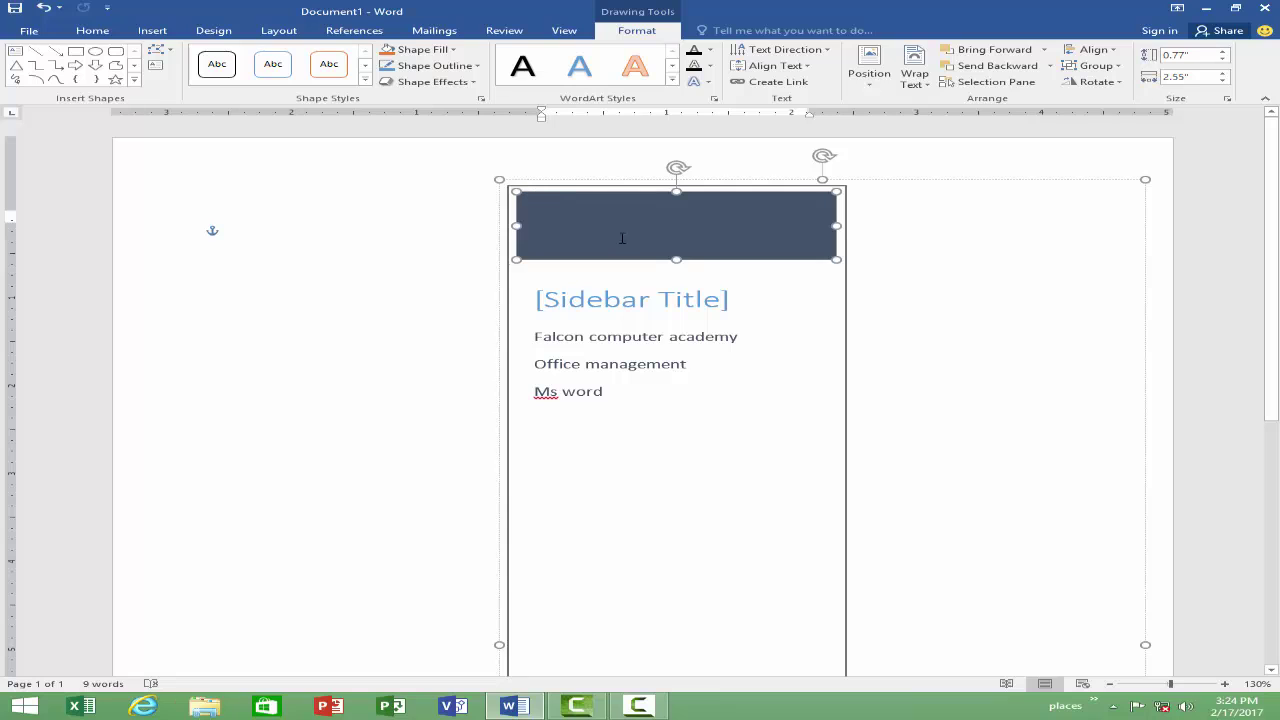
pyautogui.moveTo(497, 181); pyautogui.dragTo(823, 386)
pyautogui.scroll(-3, 775, 346)
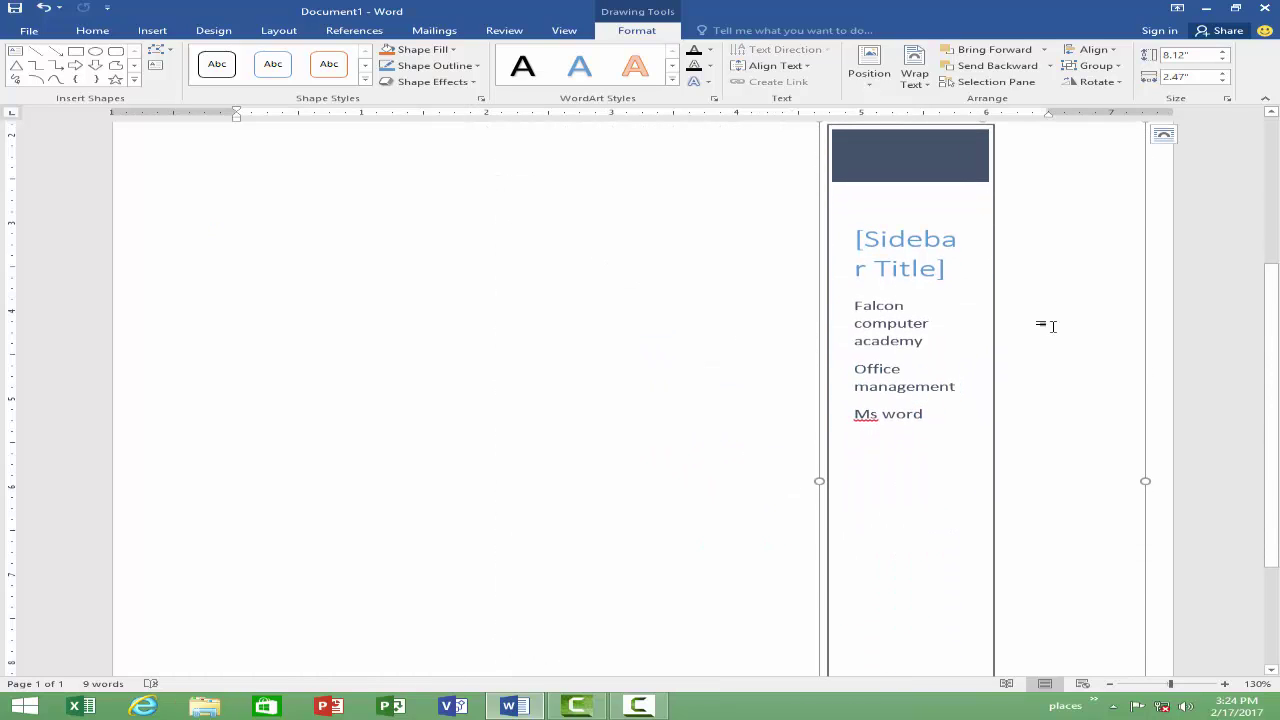
pyautogui.scroll(3, 840, 270)
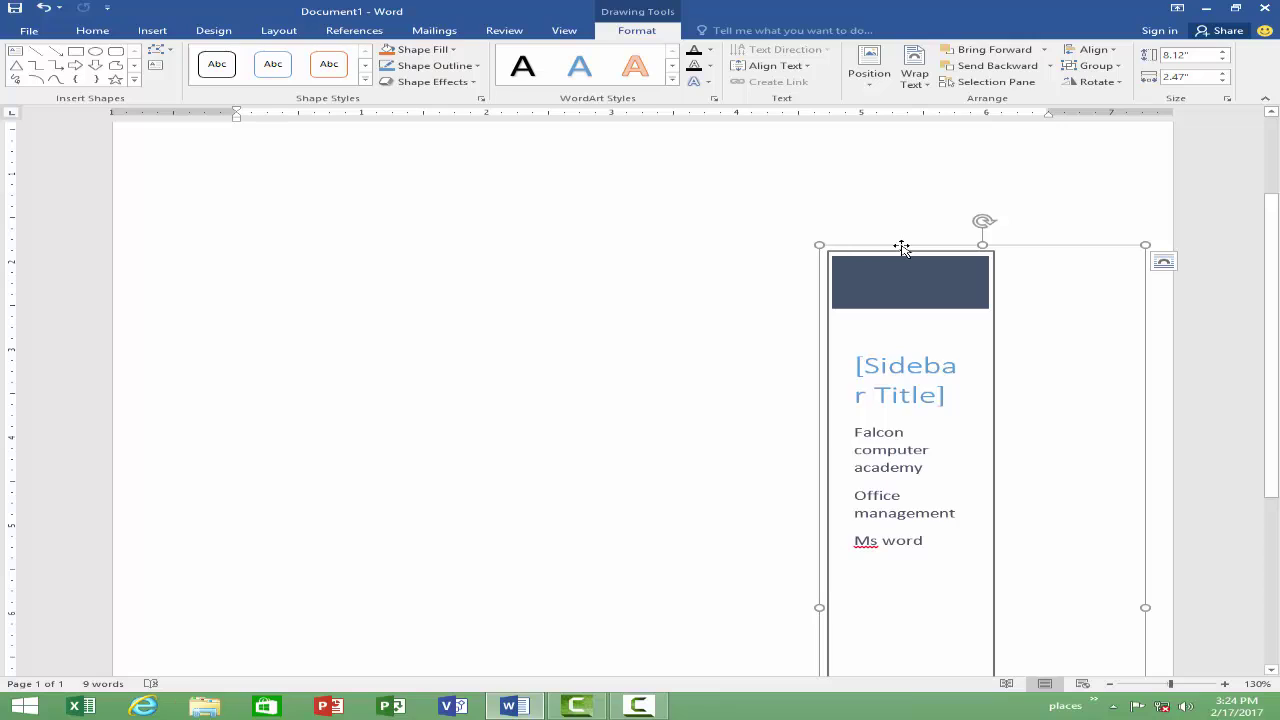
pyautogui.press('Delete')
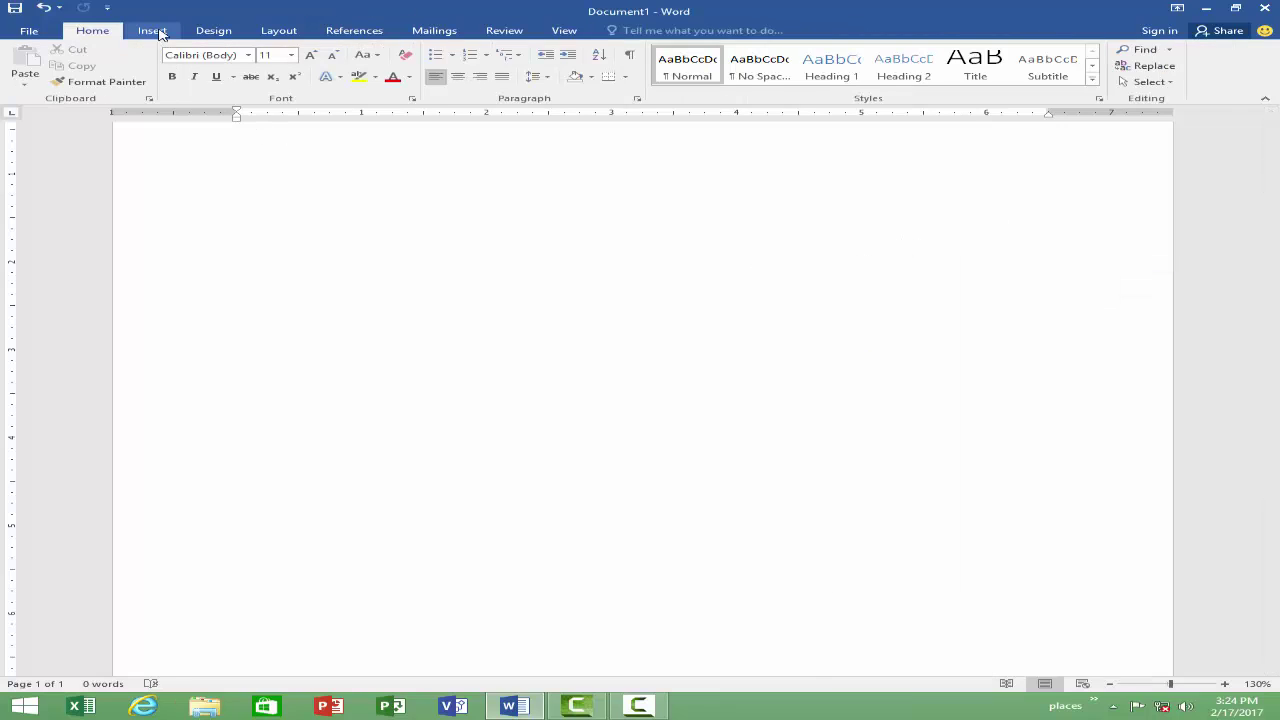
# Step: Draw a text box at the page's top-left, type 'Afsdf afafasfa', and shorten it to one line
pyautogui.click(155, 31)
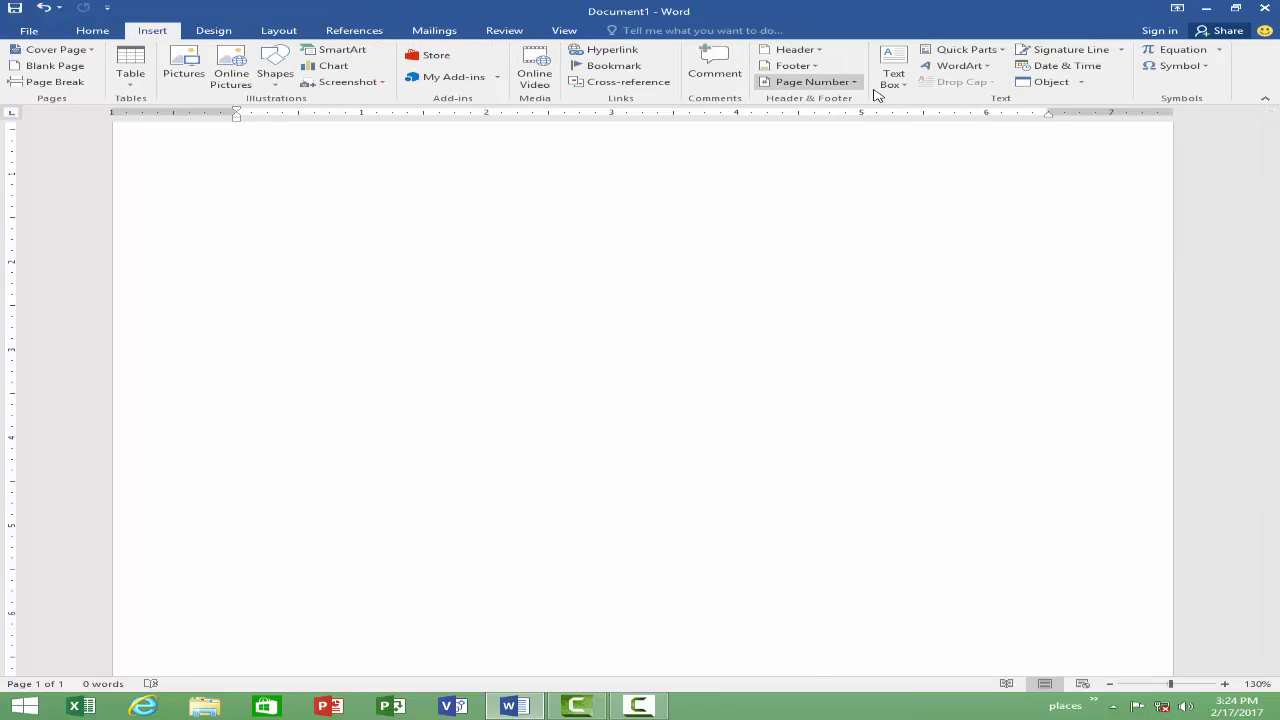
pyautogui.click(907, 87)
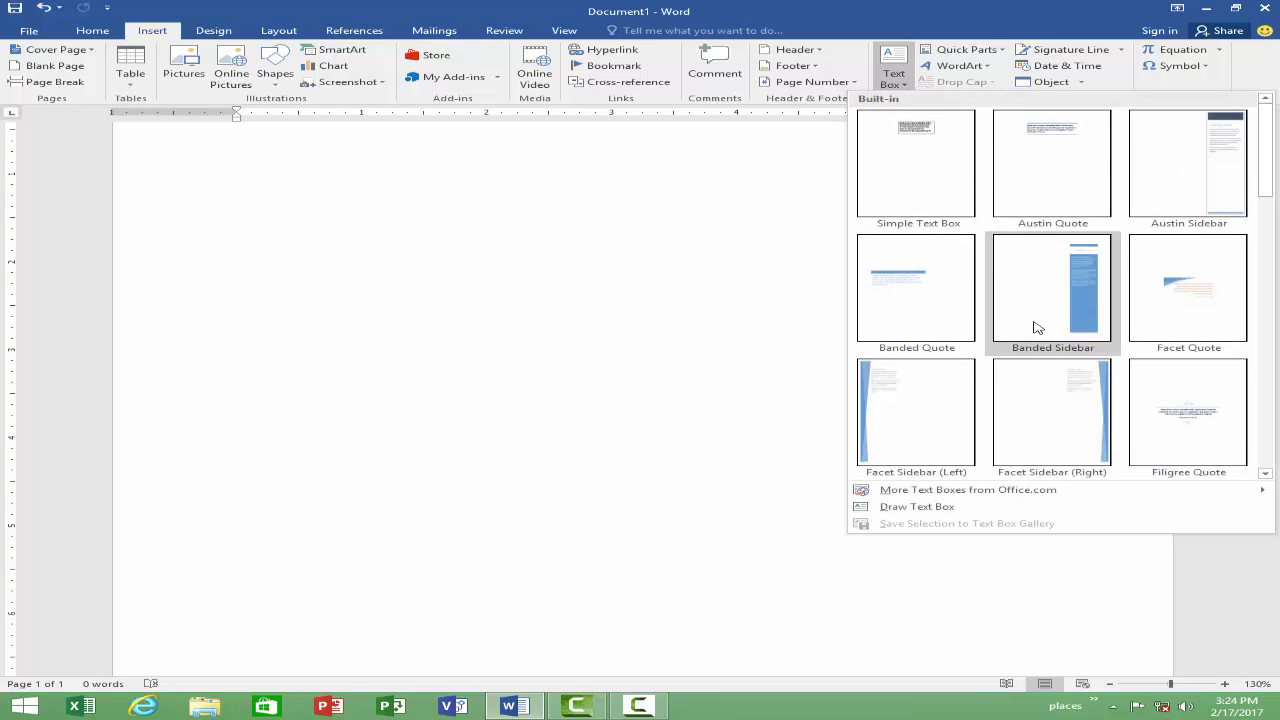
pyautogui.click(916, 507)
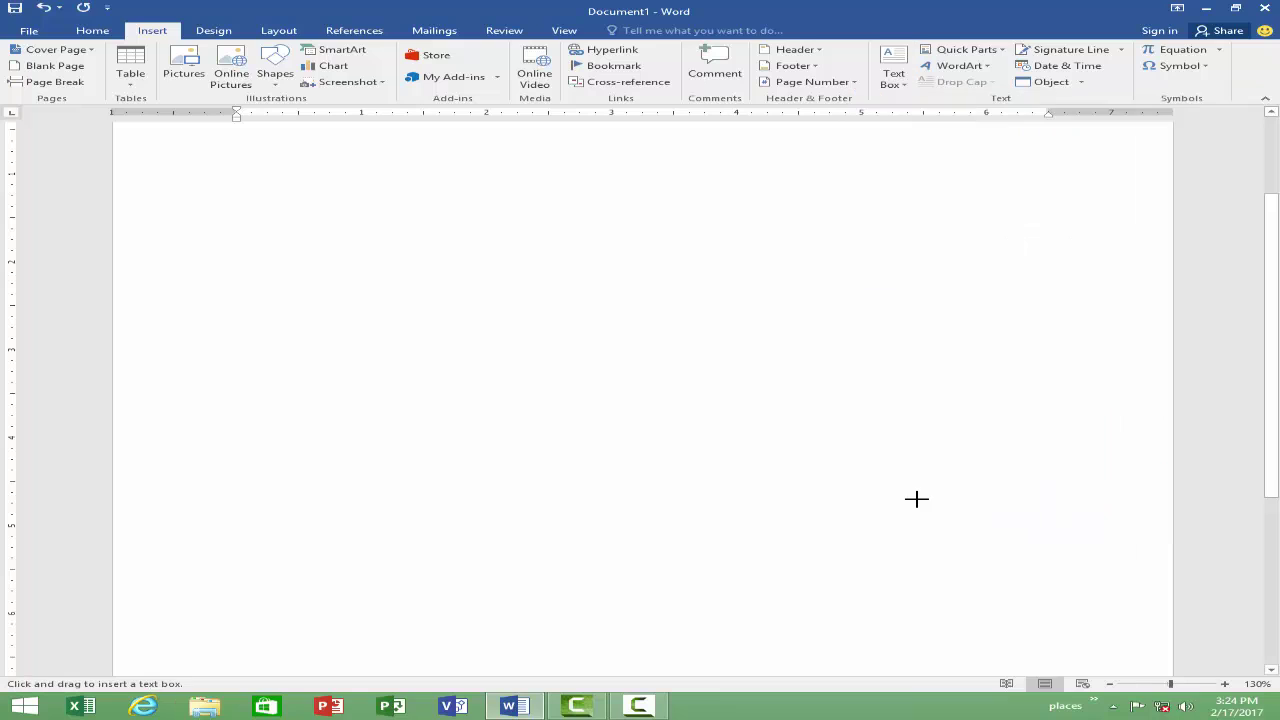
pyautogui.moveTo(155, 138)
pyautogui.mouseDown()
pyautogui.moveTo(191, 171)
pyautogui.moveTo(457, 257)
pyautogui.moveTo(534, 296)
pyautogui.moveTo(571, 334)
pyautogui.moveTo(517, 260)
pyautogui.moveTo(494, 289)
pyautogui.moveTo(525, 392)
pyautogui.mouseUp()
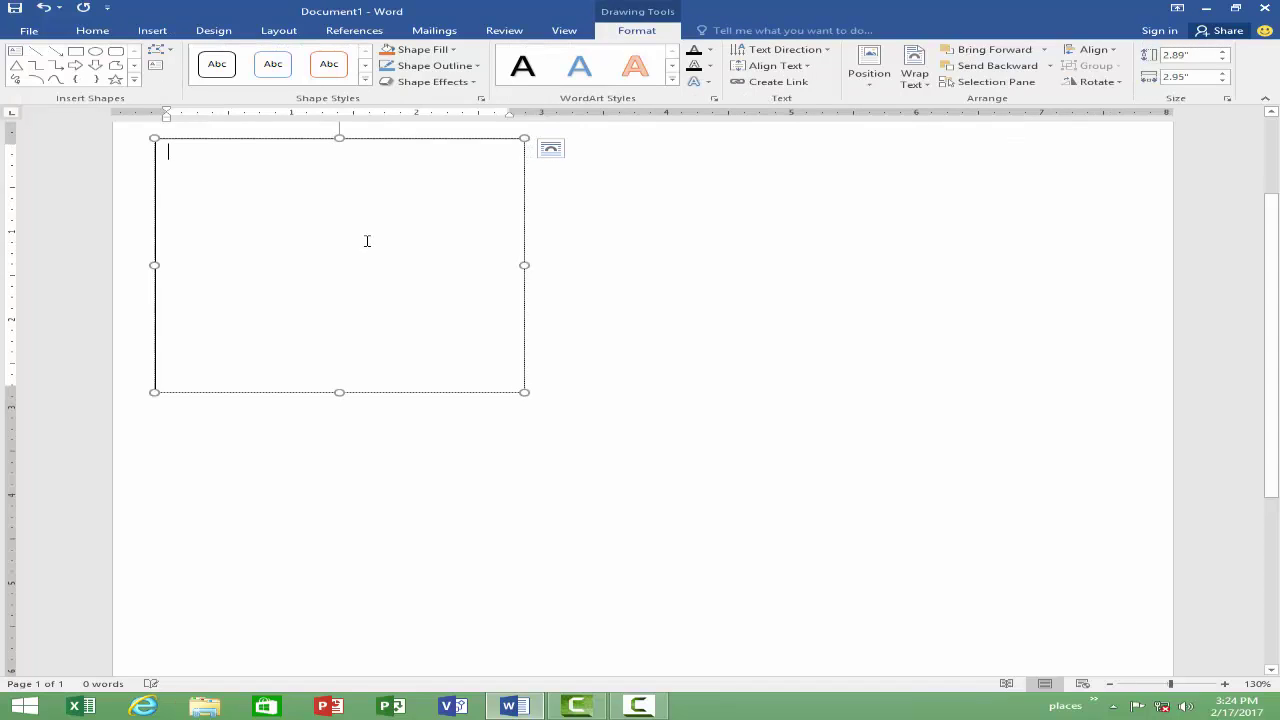
pyautogui.write('Afsdf afafasfa')
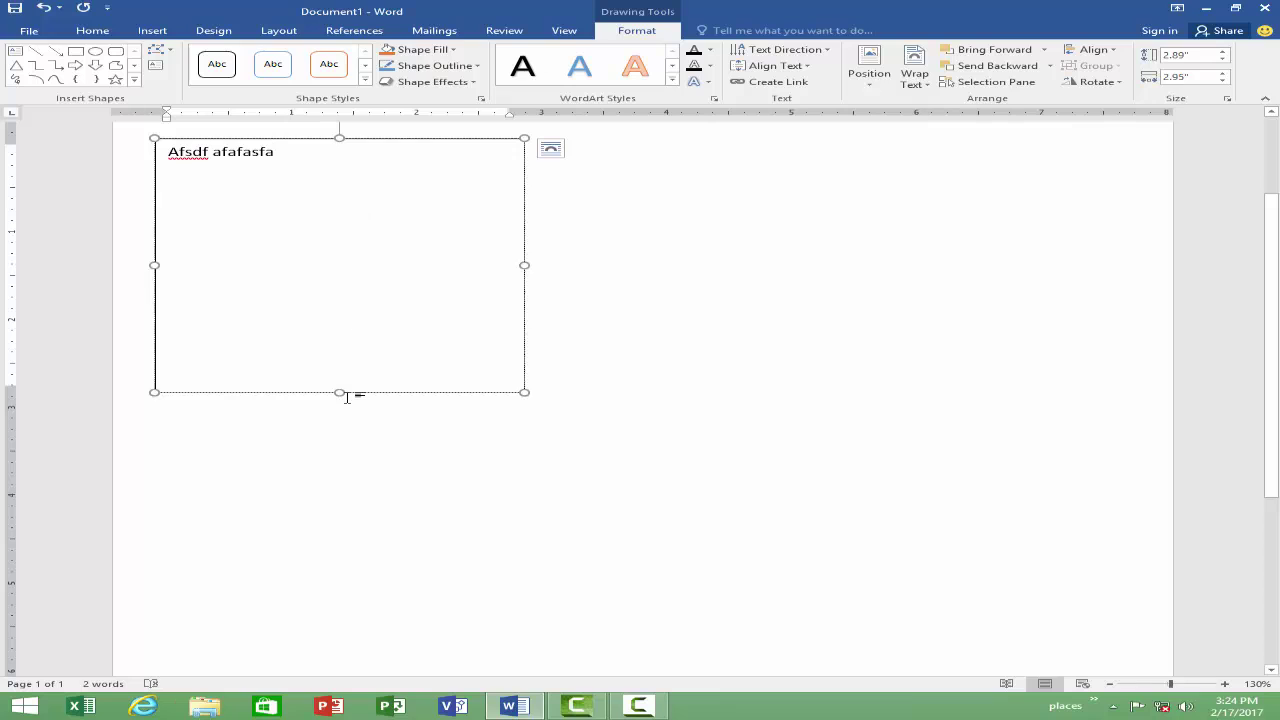
pyautogui.moveTo(342, 391); pyautogui.dragTo(343, 224)
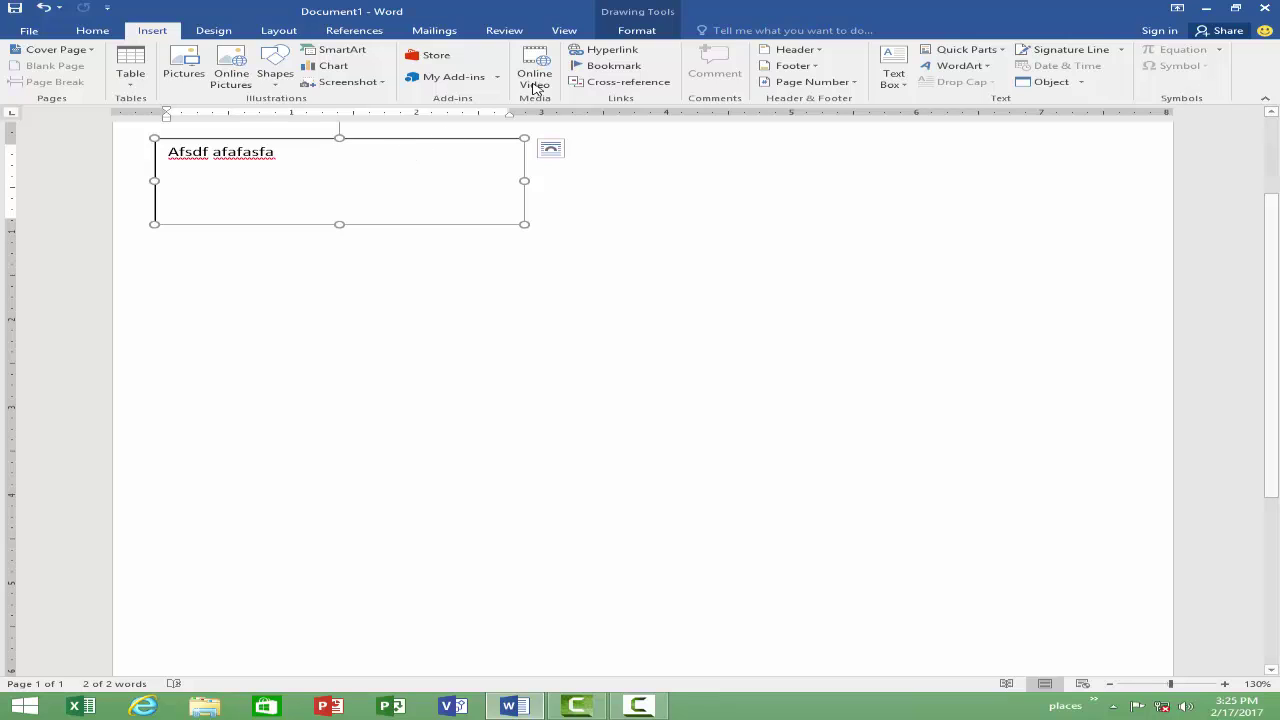
# Step: Apply the green shape style to the text box, leaving the Shape Fill colour unchanged
pyautogui.click(632, 33)
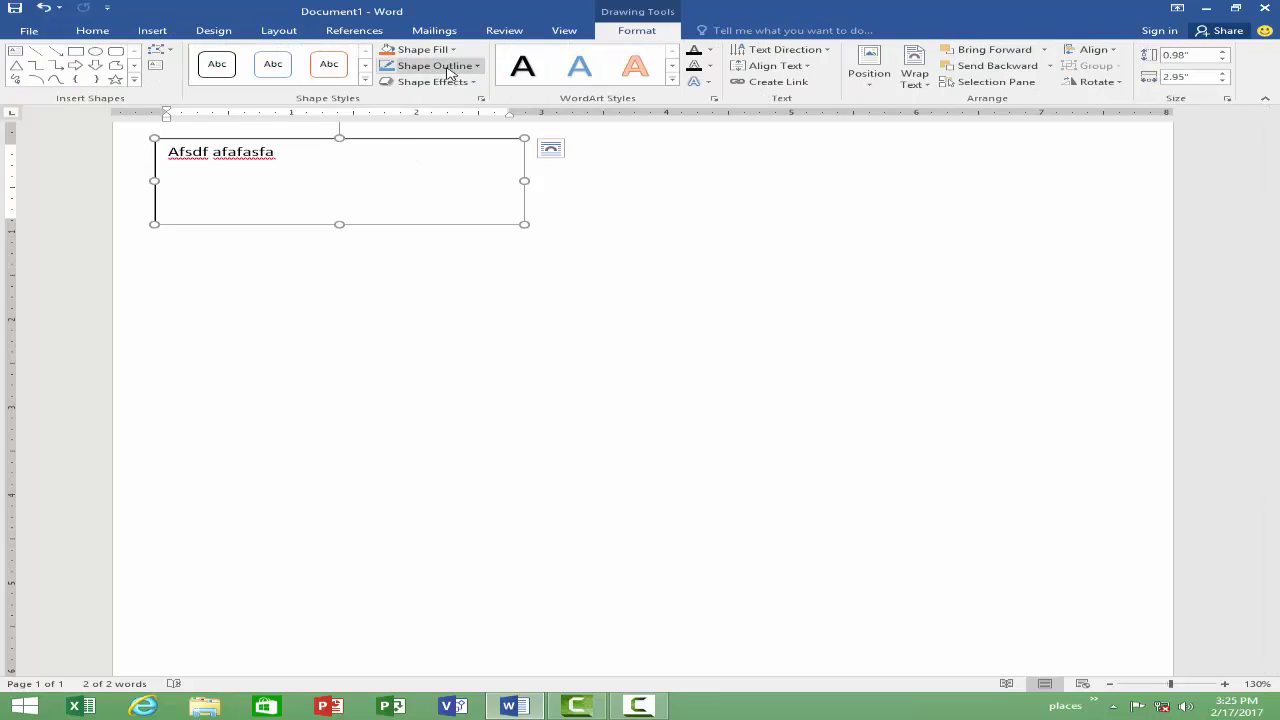
pyautogui.click(365, 81)
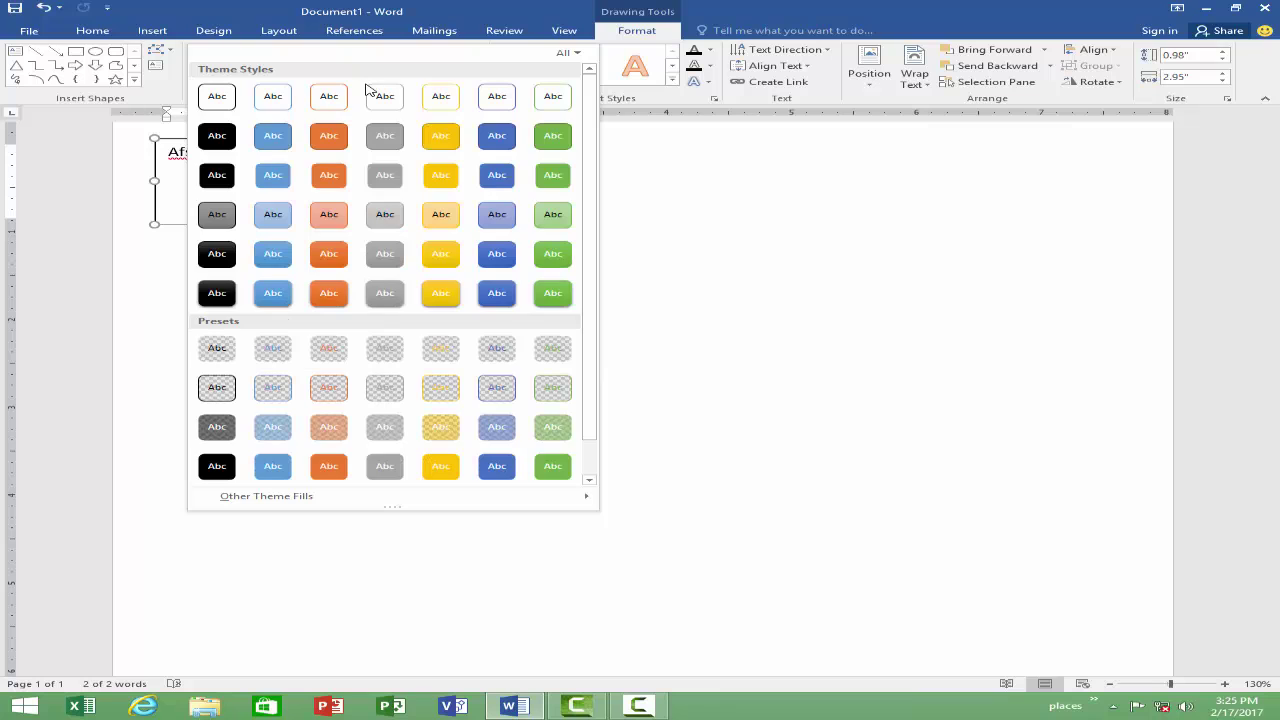
pyautogui.click(557, 287)
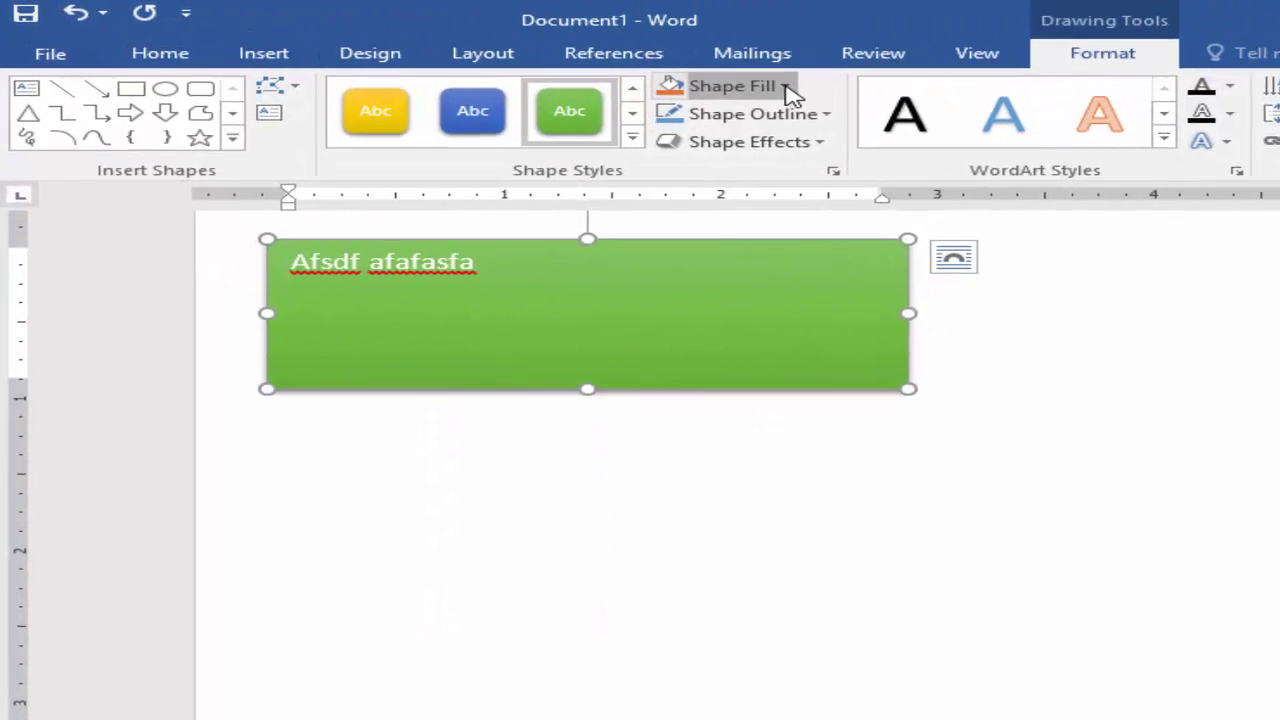
pyautogui.click(424, 49)
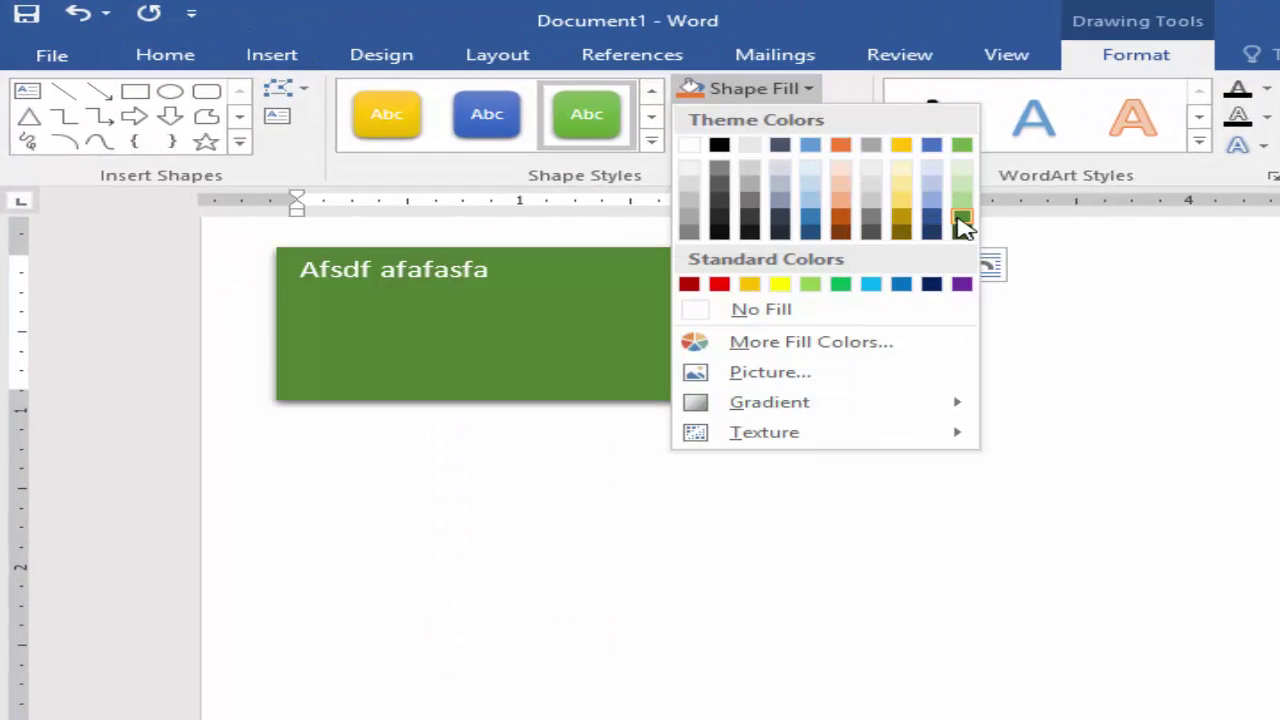
pyautogui.press('Escape')
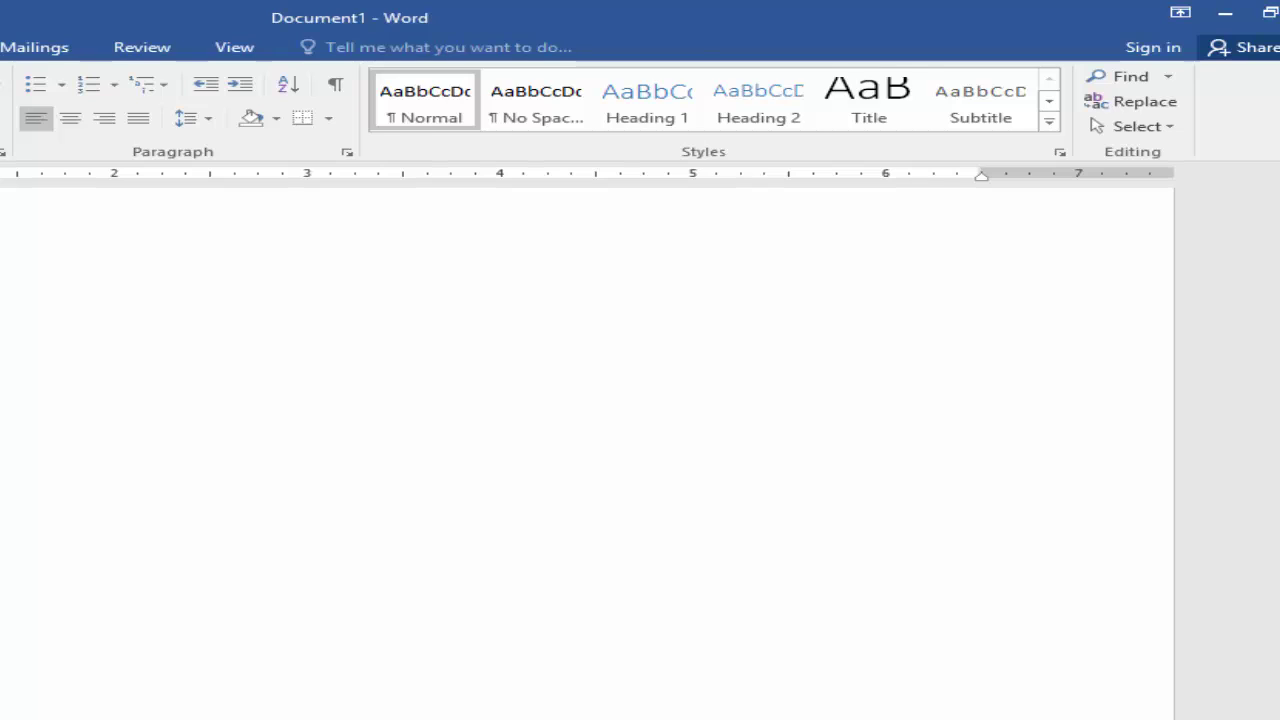
# Step: Insert Gradient Fill - Blue, Accent 1, Reflection WordArt reading 'Office management course'
pyautogui.hotkey('alt', 'n')
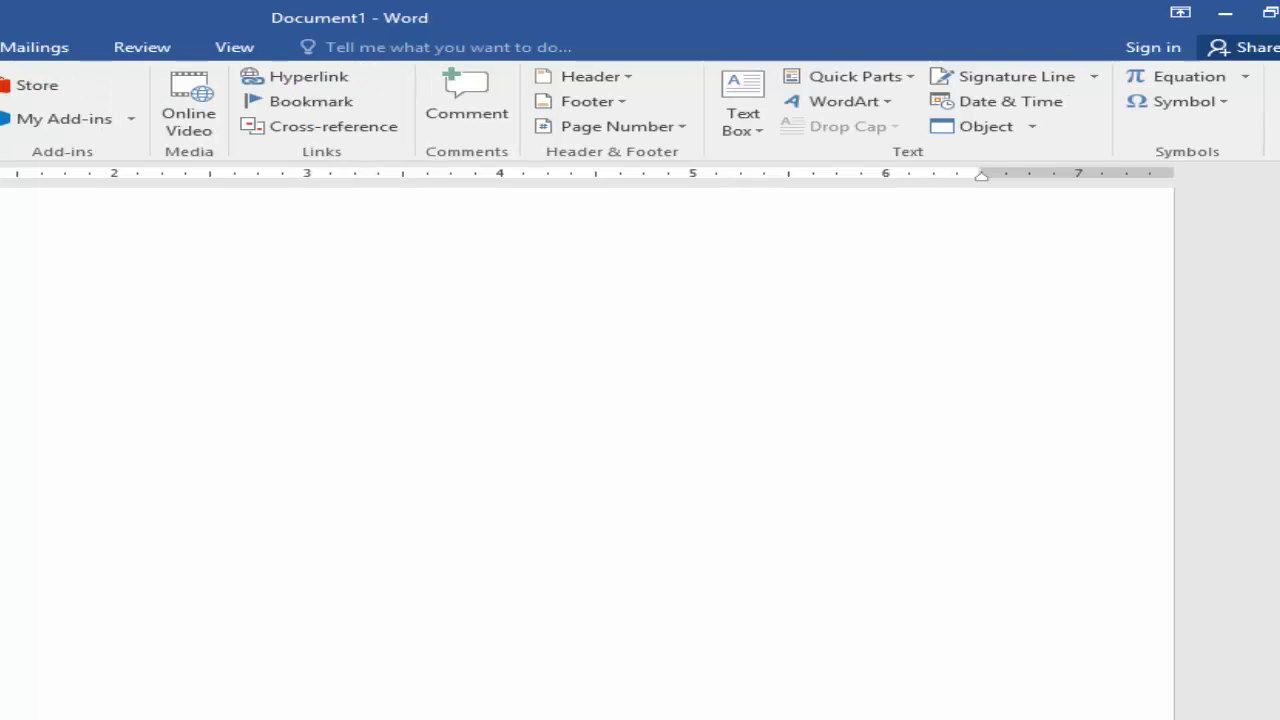
pyautogui.click(890, 103)
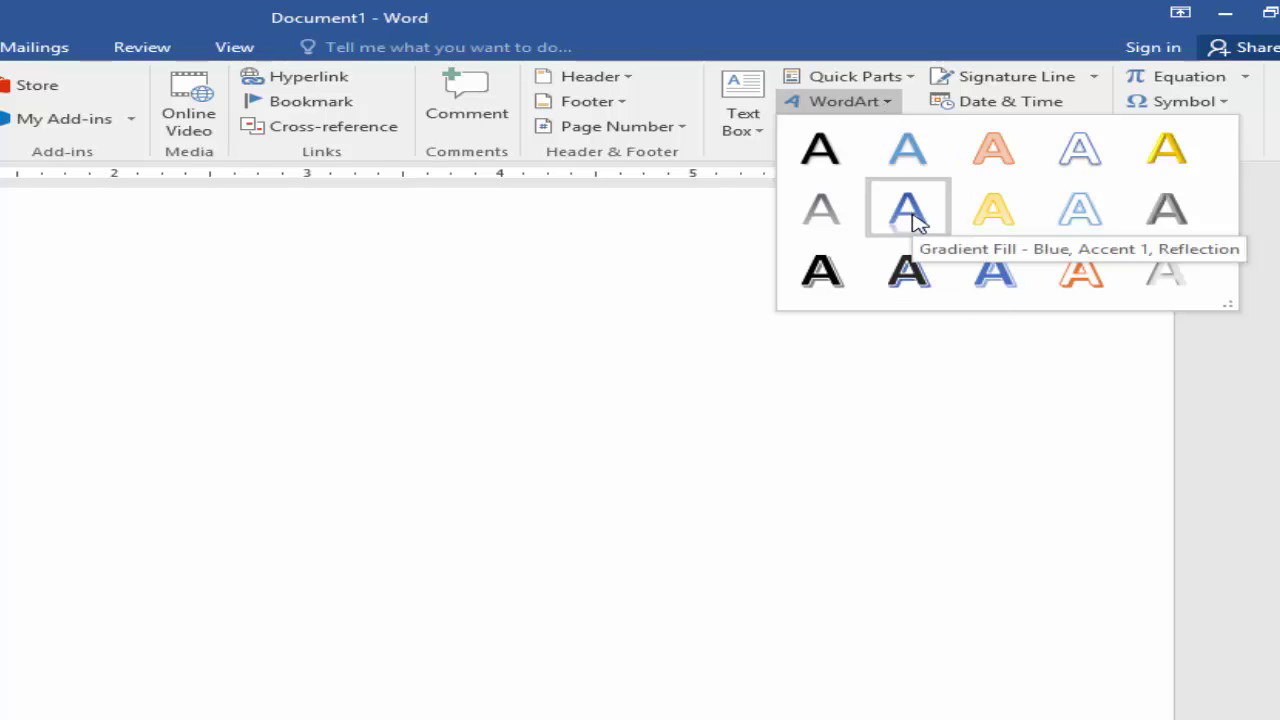
pyautogui.click(912, 216)
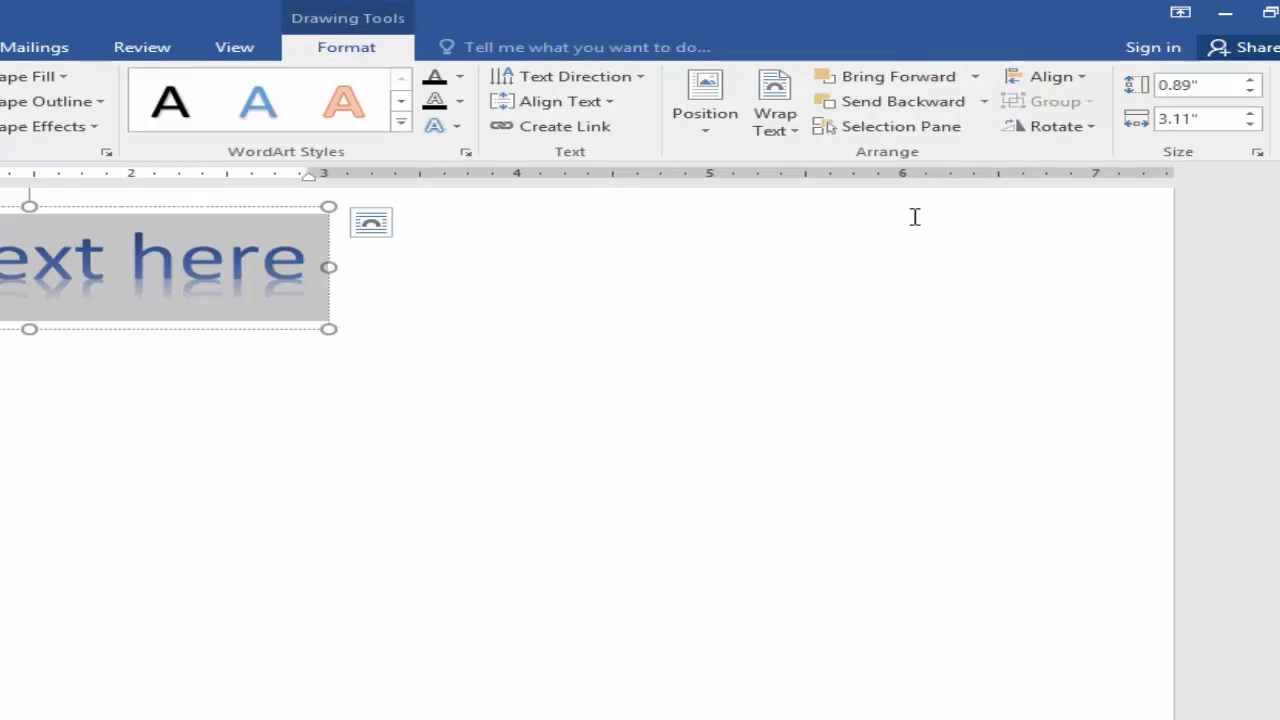
pyautogui.press('Delete')
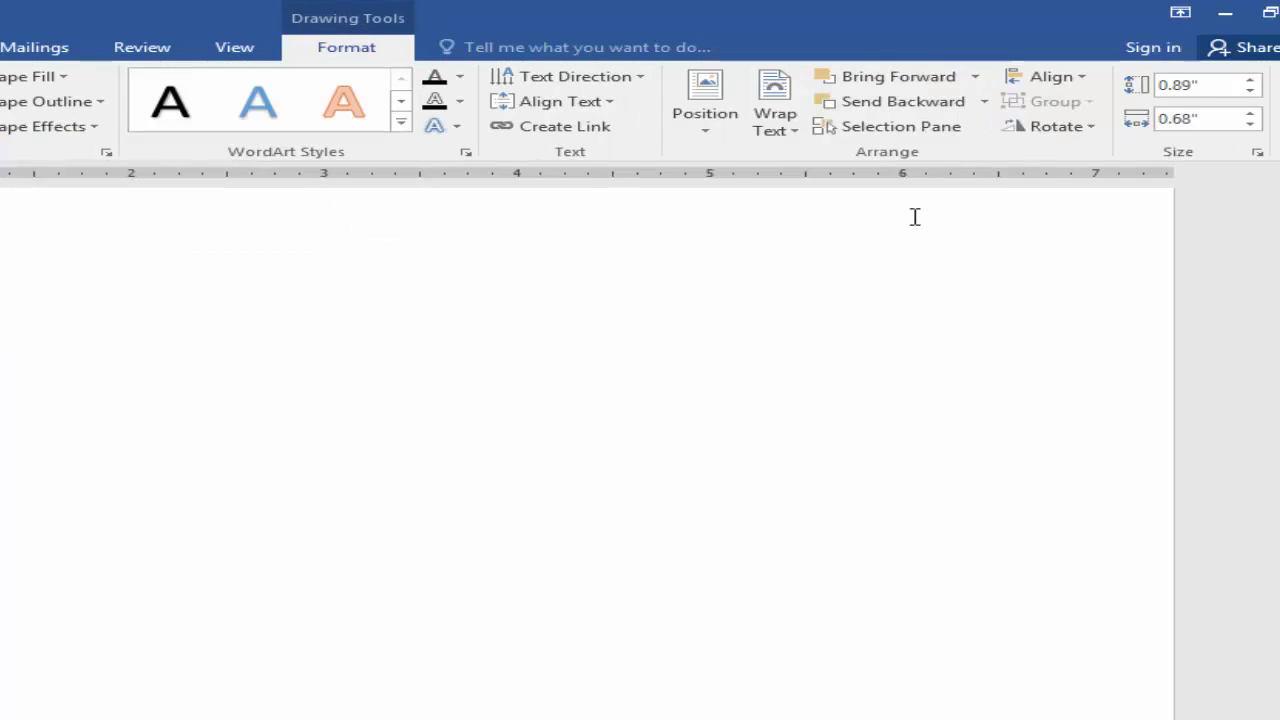
pyautogui.write('Office manage')
pyautogui.write('ment')
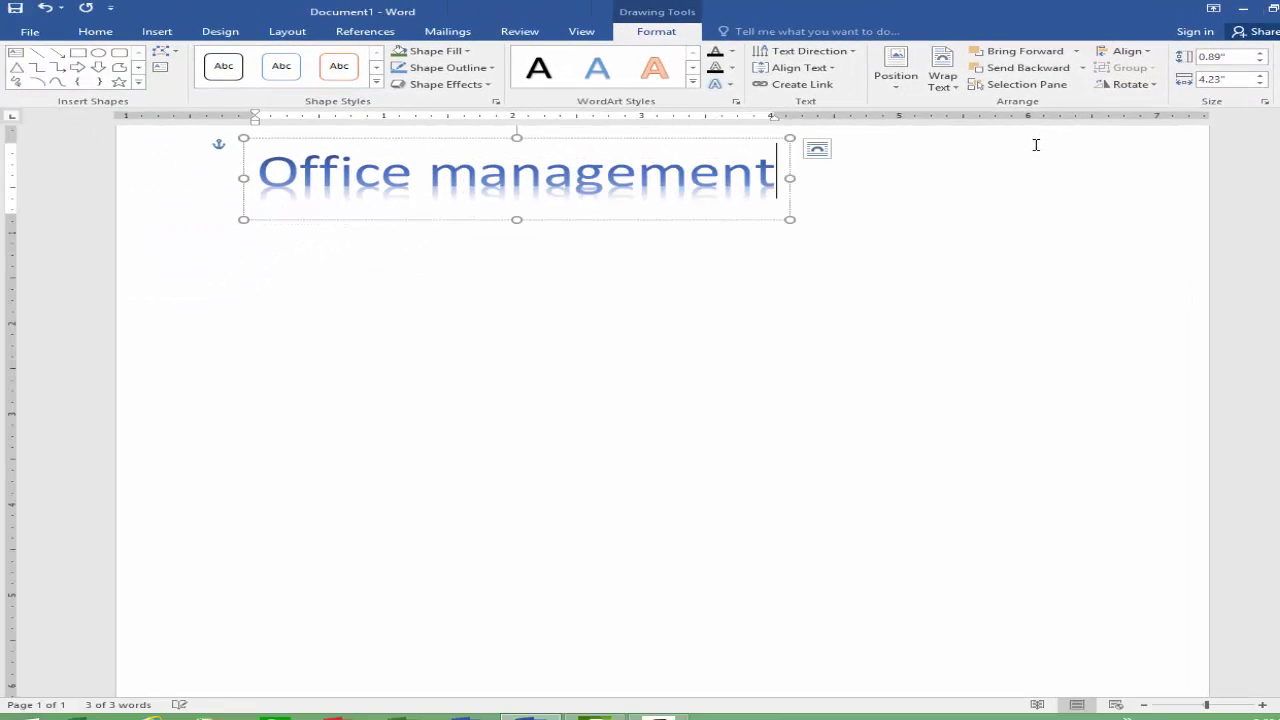
pyautogui.write(' course')
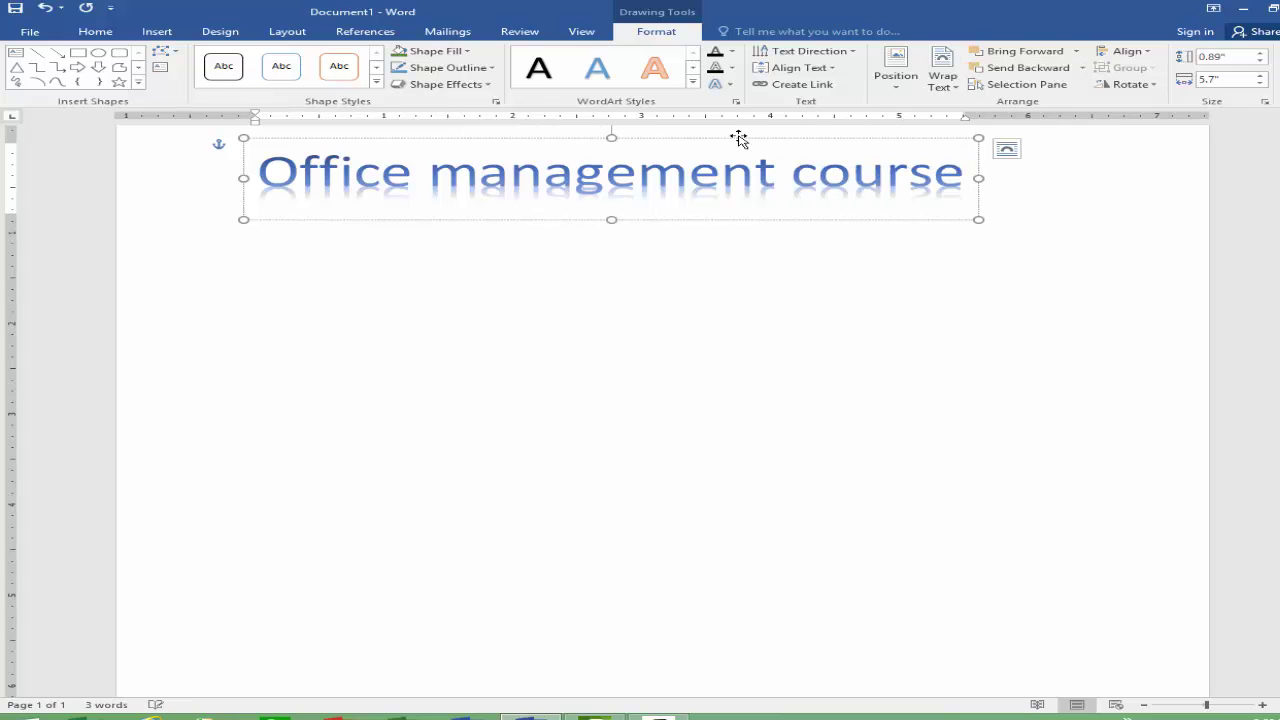
# Step: Move the WordArt toward the page centre, apply the black shadow style, and set No Fill
pyautogui.moveTo(752, 139); pyautogui.dragTo(843, 215)
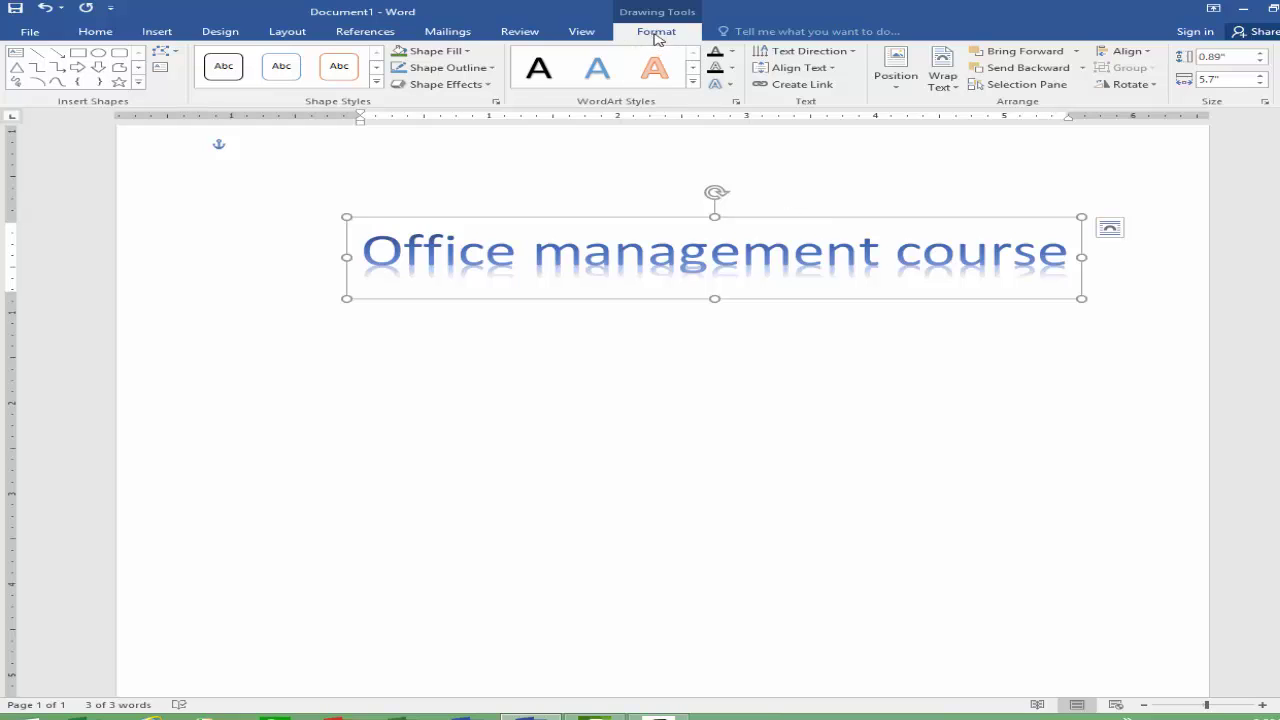
pyautogui.click(693, 83)
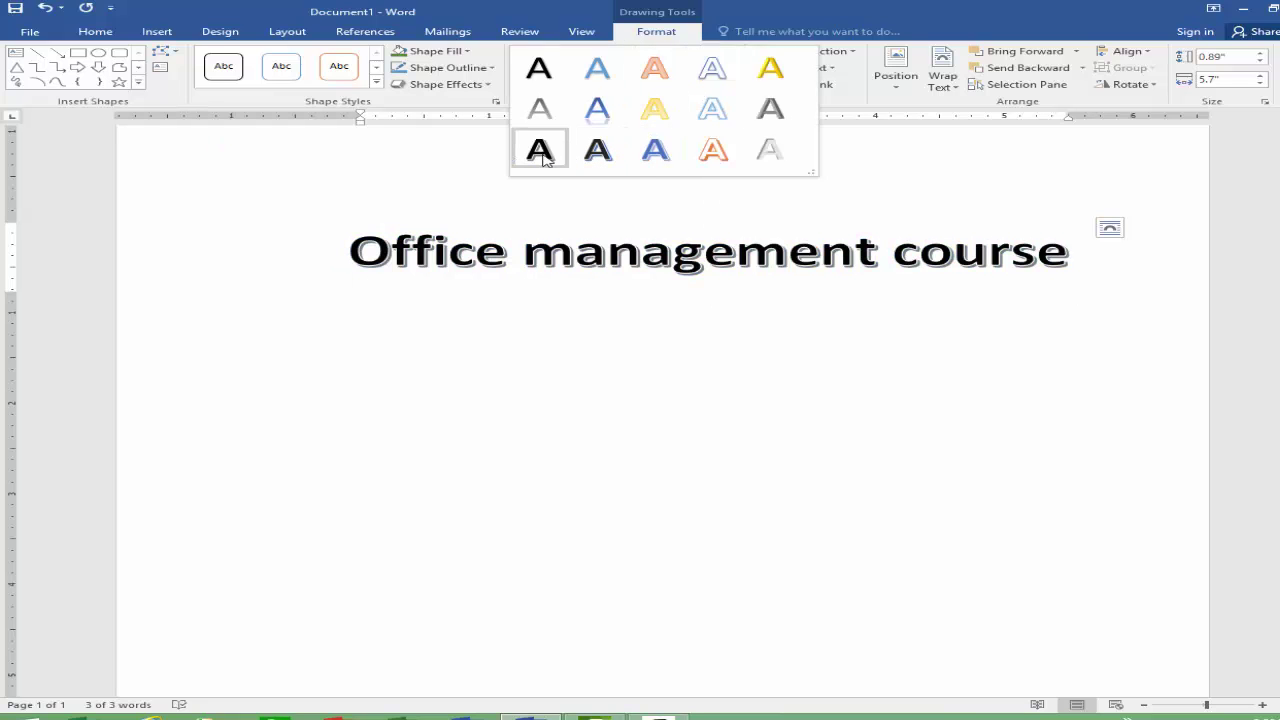
pyautogui.click(540, 150)
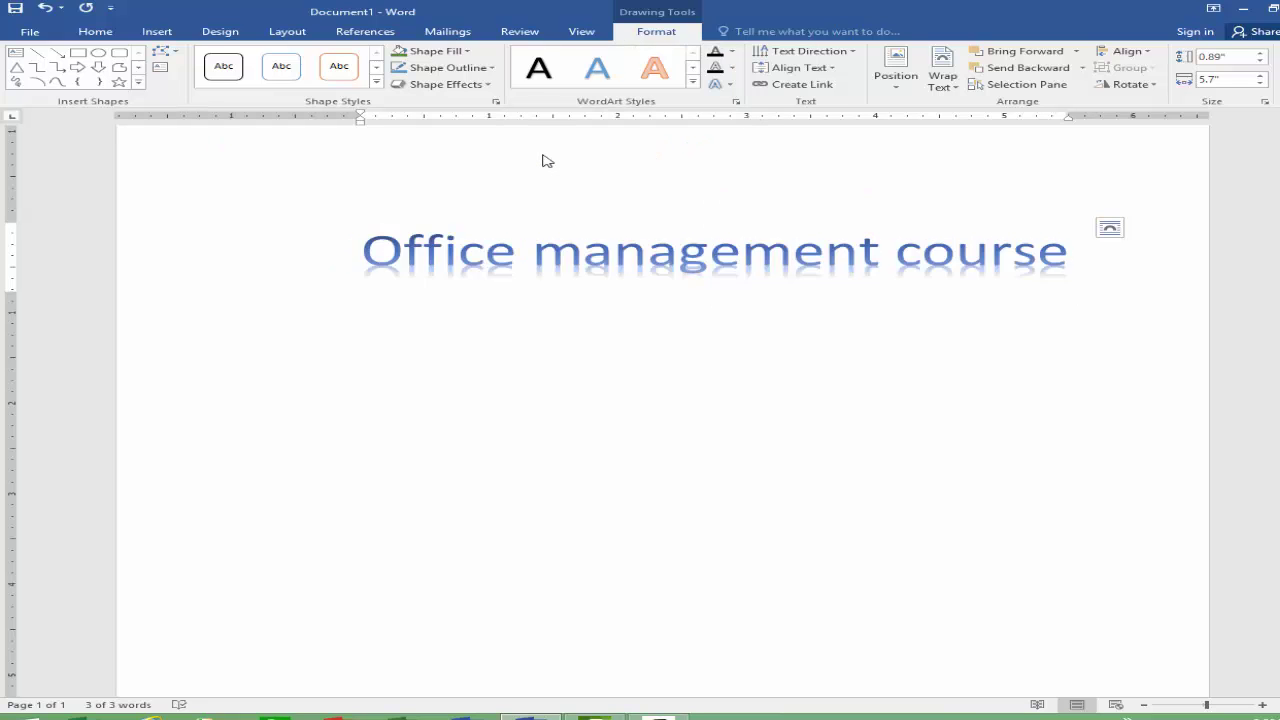
pyautogui.click(469, 55)
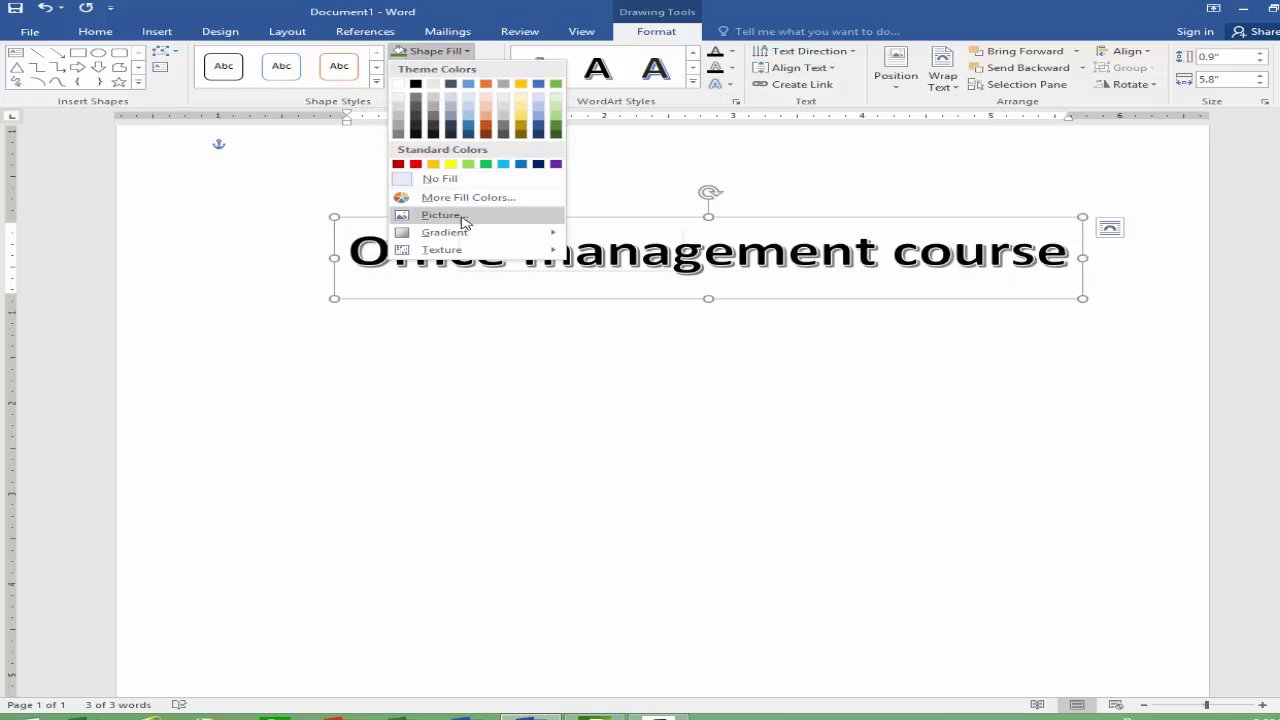
pyautogui.moveTo(480, 238)
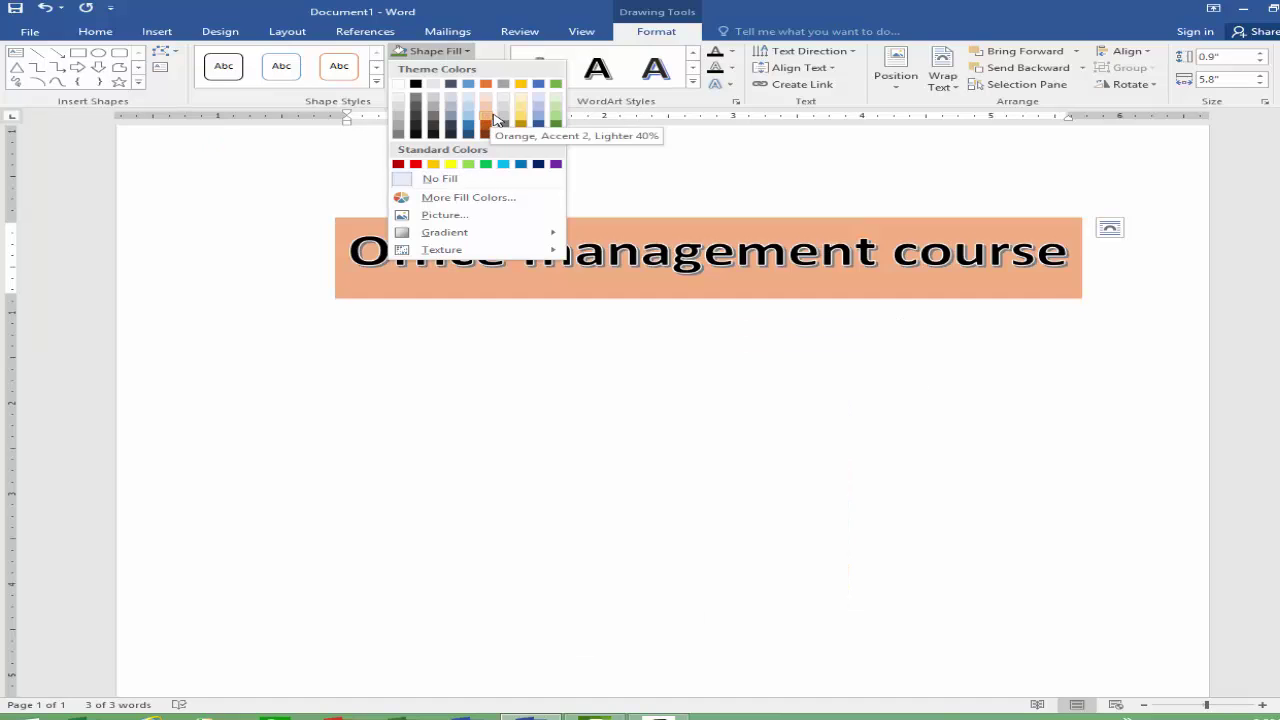
pyautogui.click(463, 180)
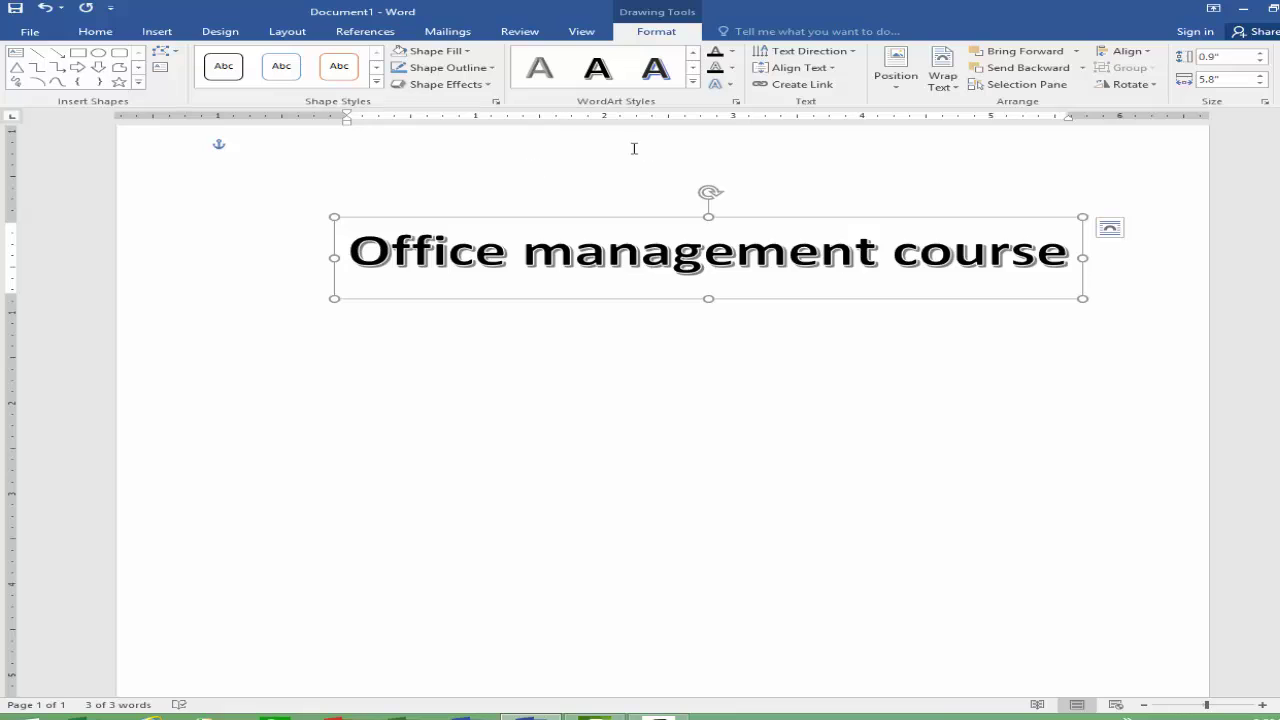
# Step: Make the heading text blue and open its Format Shape text fill settings via More Gradients
pyautogui.click(732, 52)
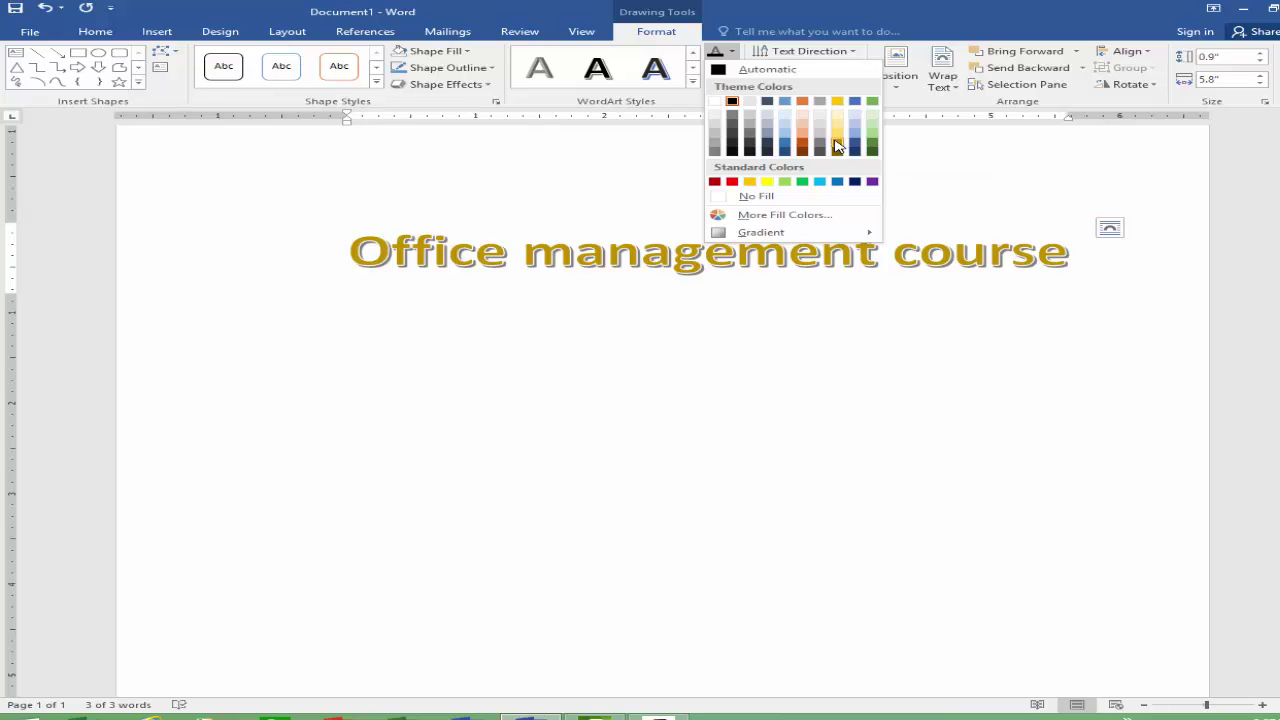
pyautogui.click(786, 148)
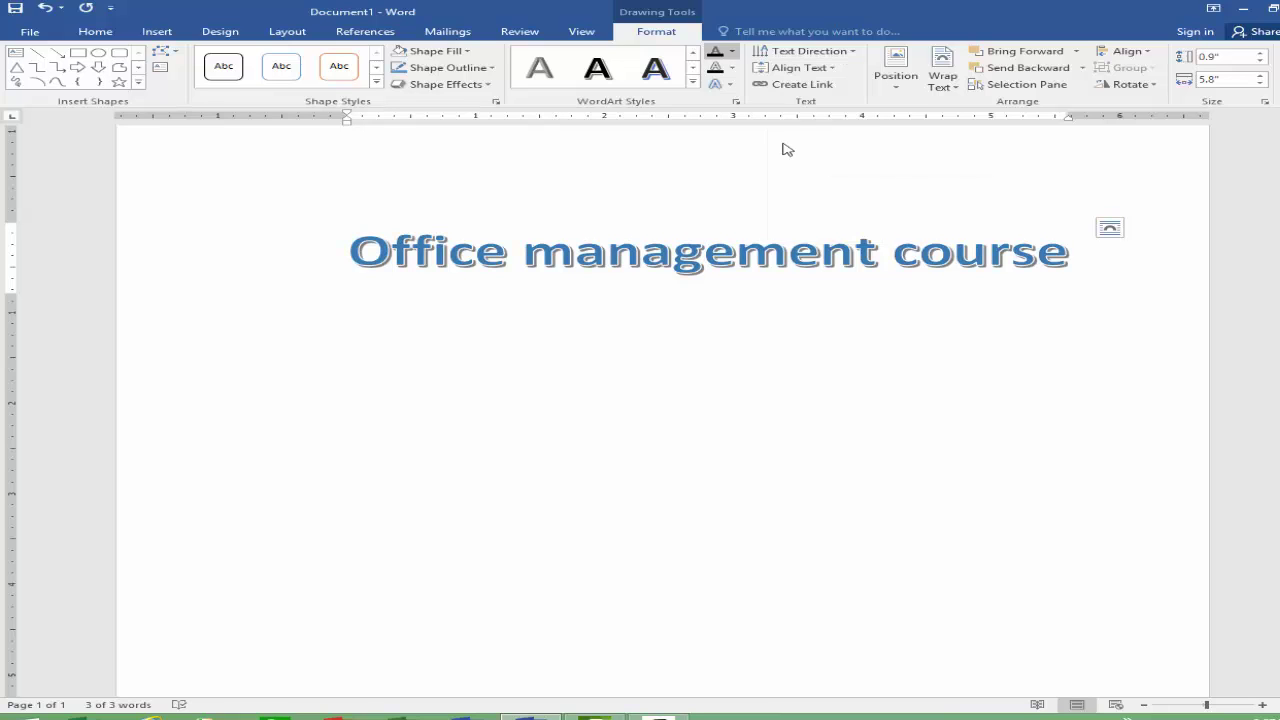
pyautogui.click(731, 51)
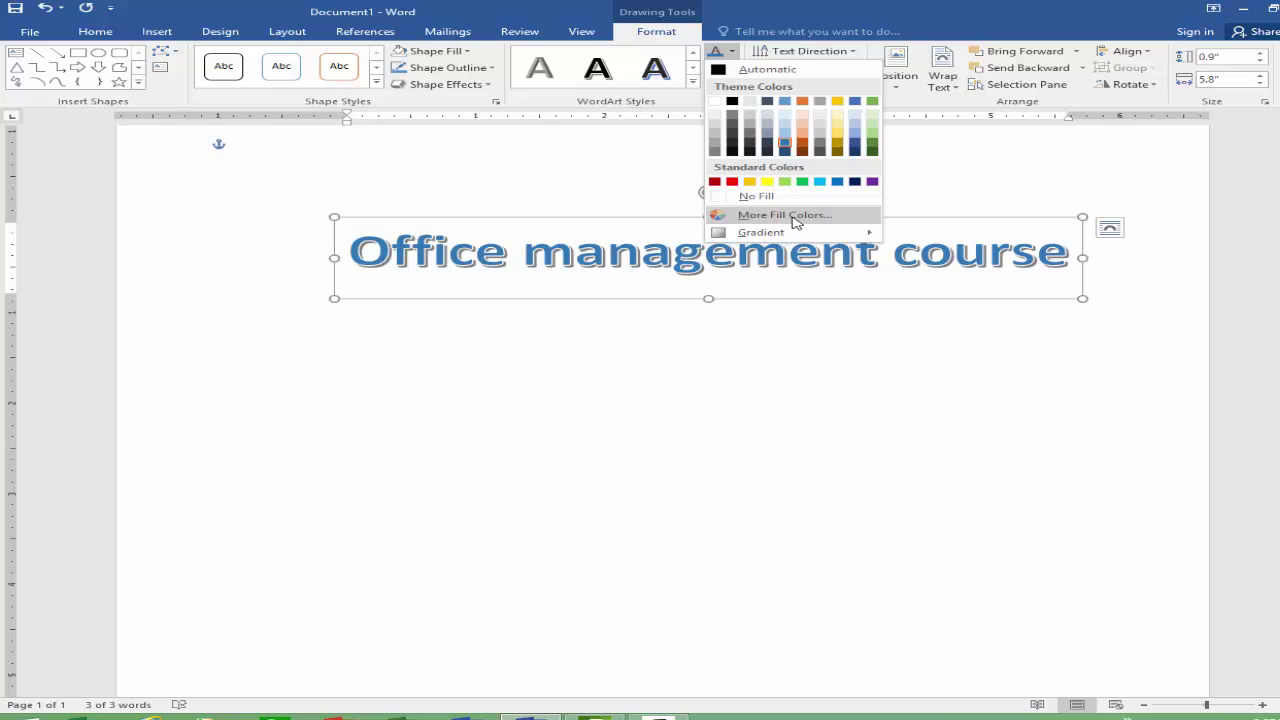
pyautogui.moveTo(812, 236)
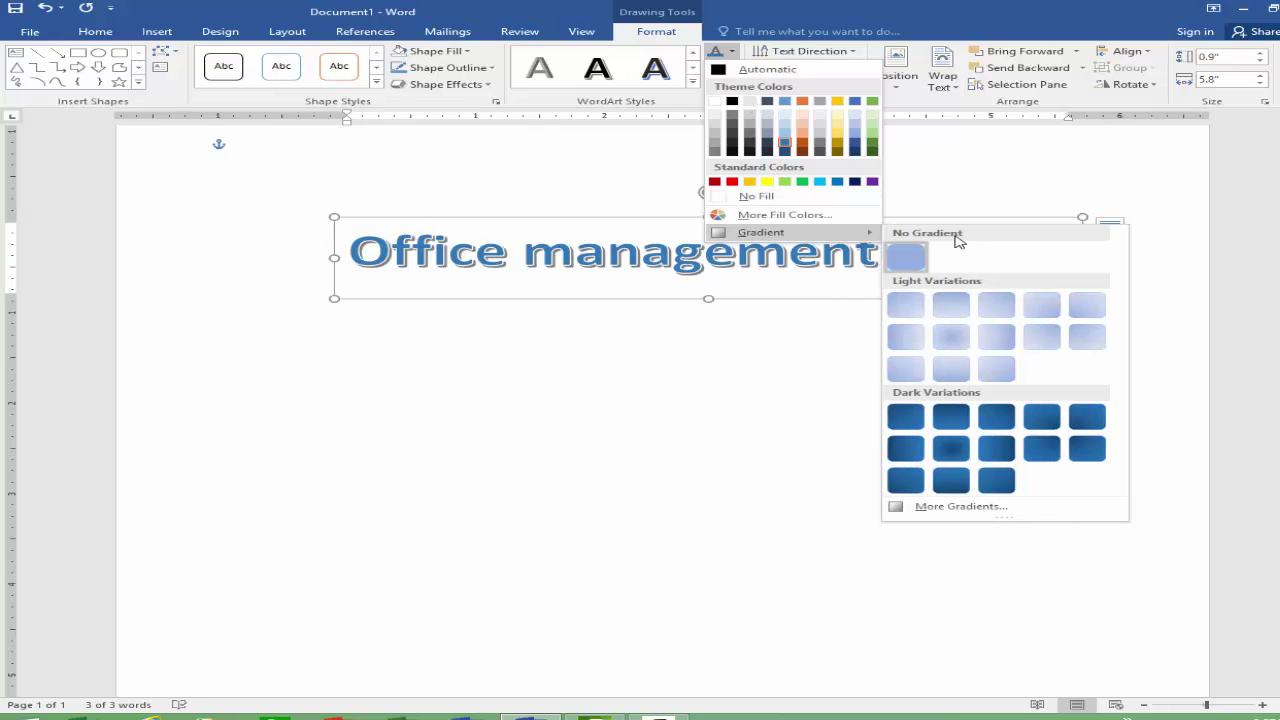
pyautogui.click(969, 512)
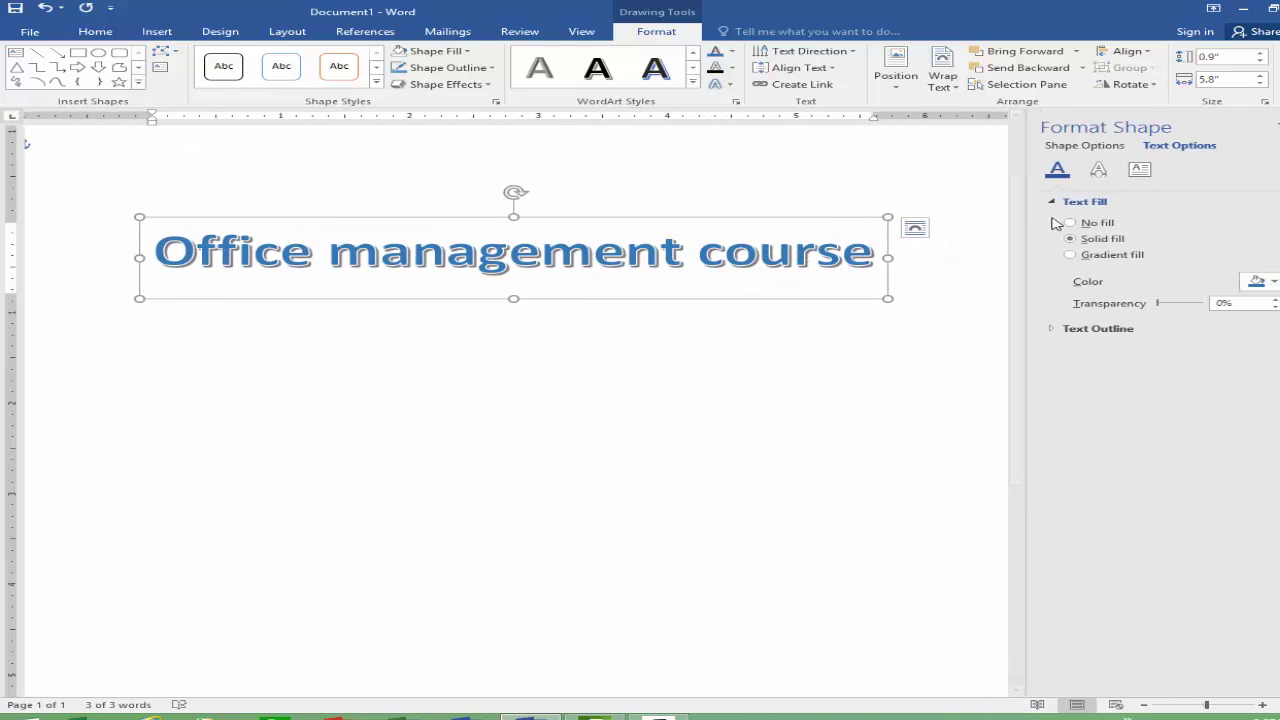
# Step: Give the heading a gradient text fill with an orange first stop and a green 83% stop
pyautogui.click(1088, 256)
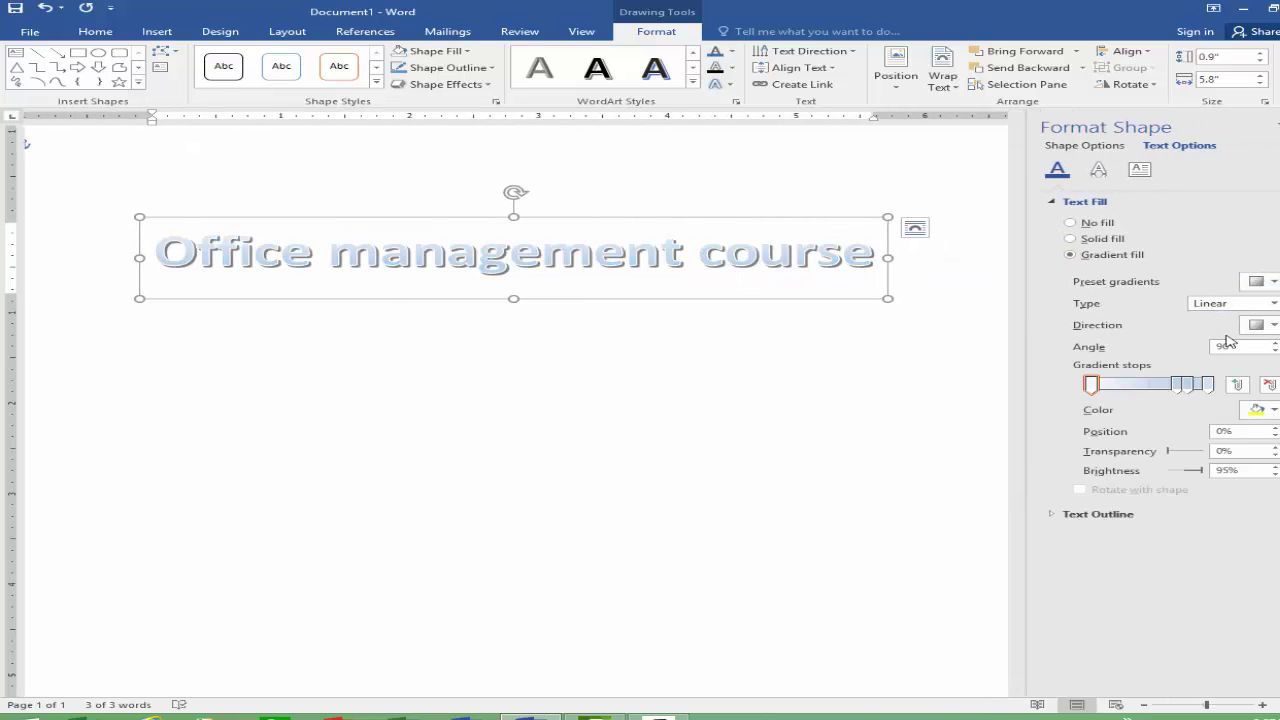
pyautogui.click(1090, 385)
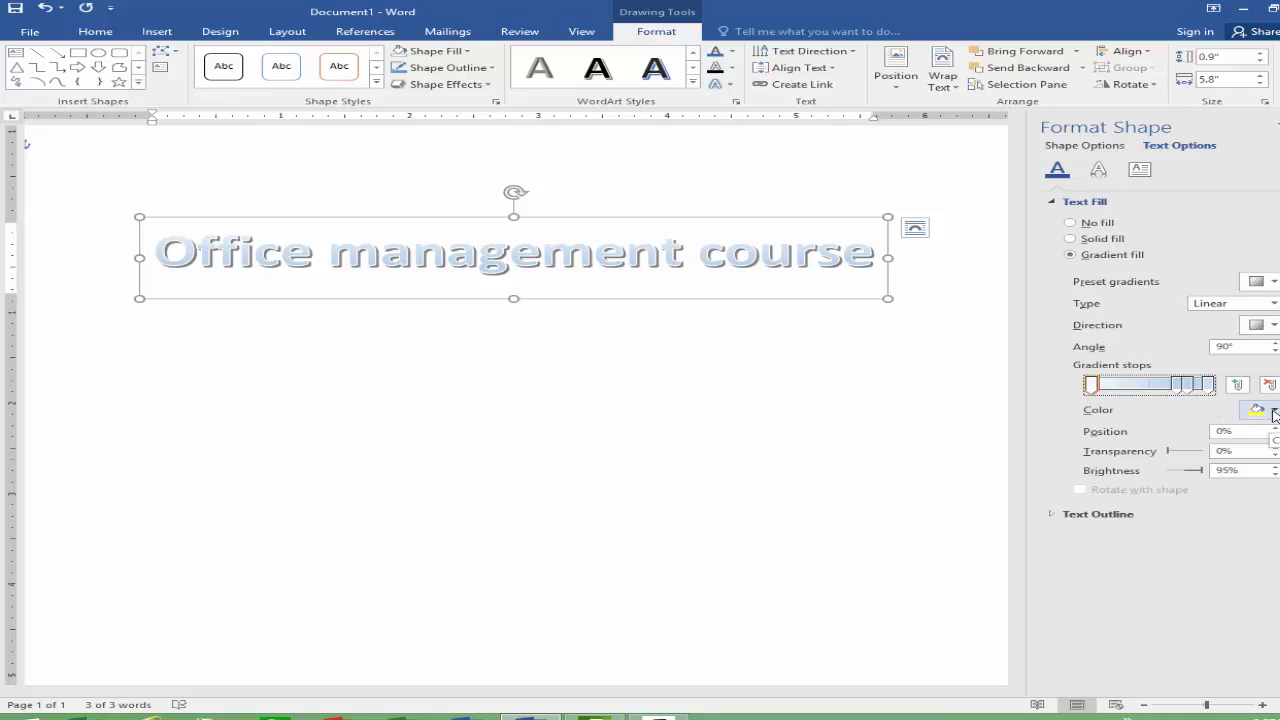
pyautogui.click(1258, 413)
pyautogui.click(1240, 450)
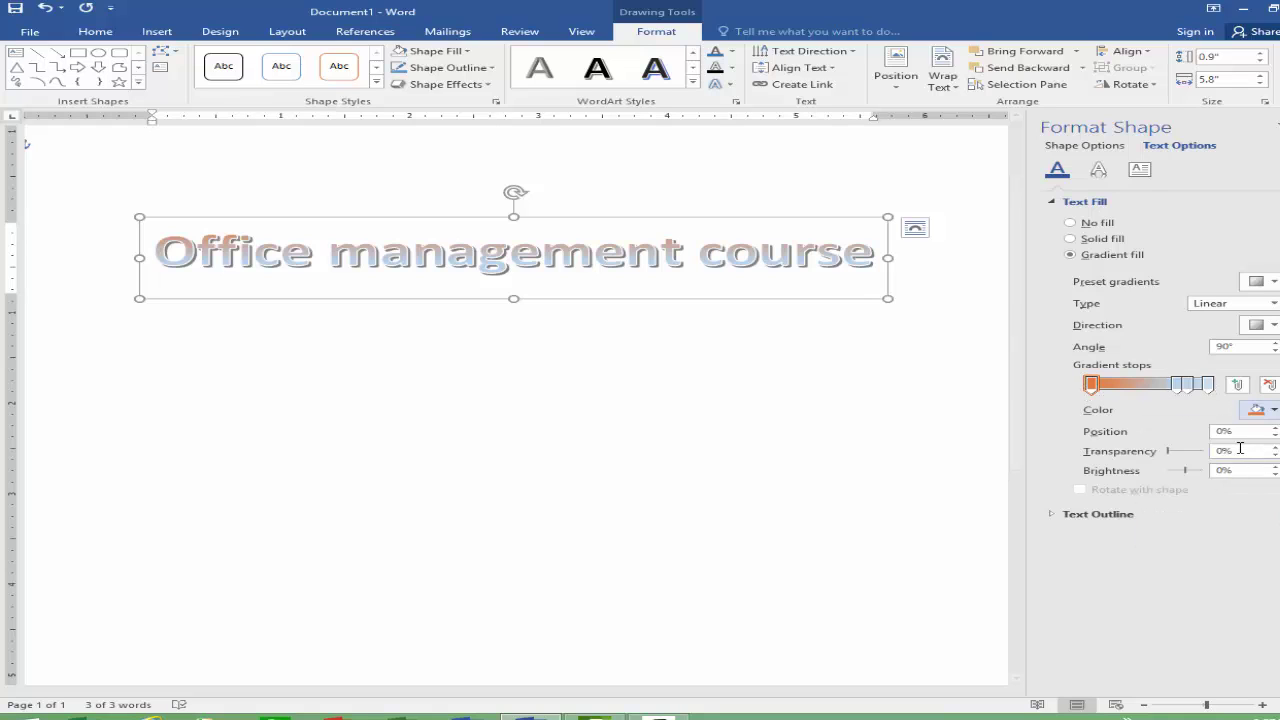
pyautogui.click(1185, 385)
pyautogui.click(1268, 413)
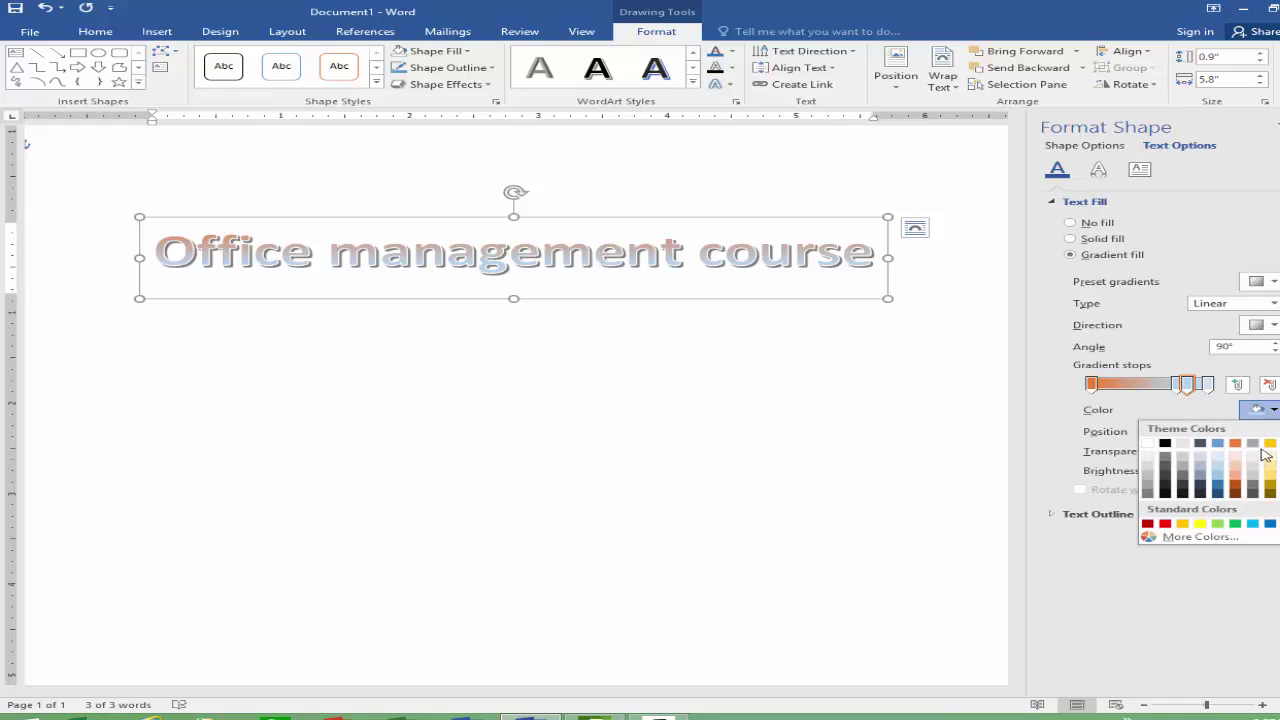
pyautogui.click(1217, 525)
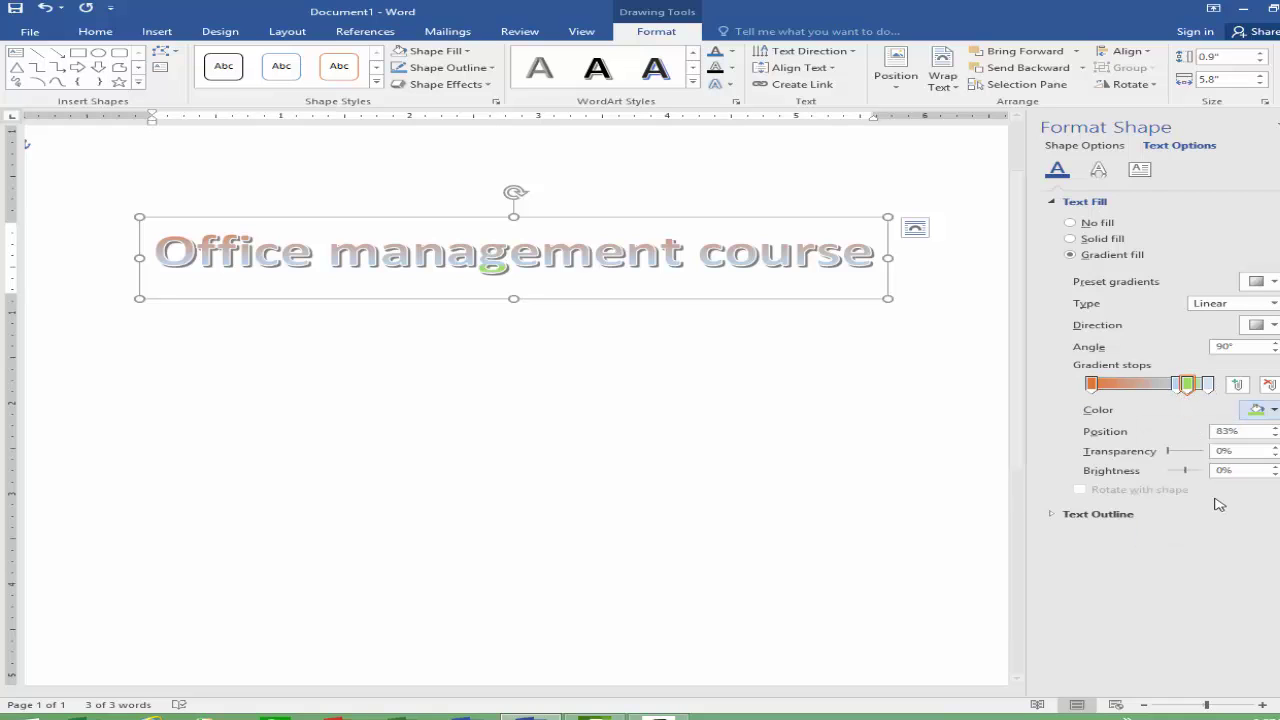
# Step: Make the 100% stop black, add a 60% stop and shift it left, then close the pane
pyautogui.click(1209, 387)
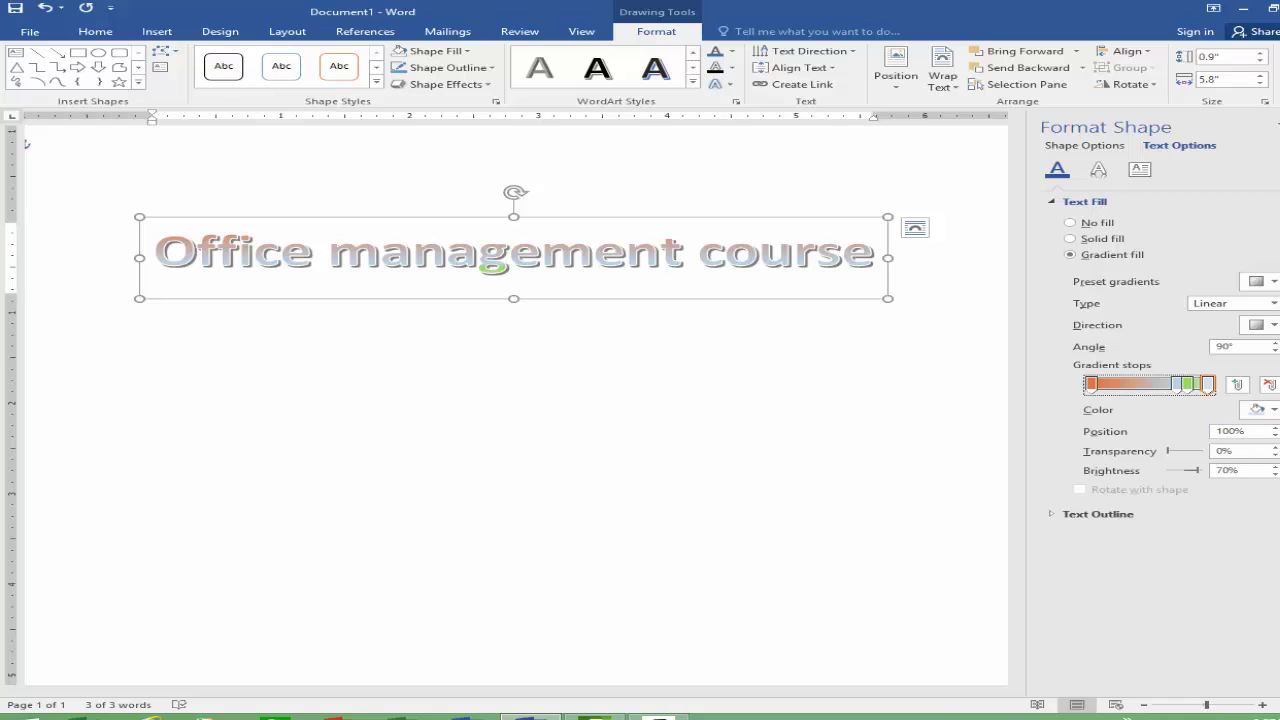
pyautogui.click(1258, 410)
pyautogui.click(1170, 447)
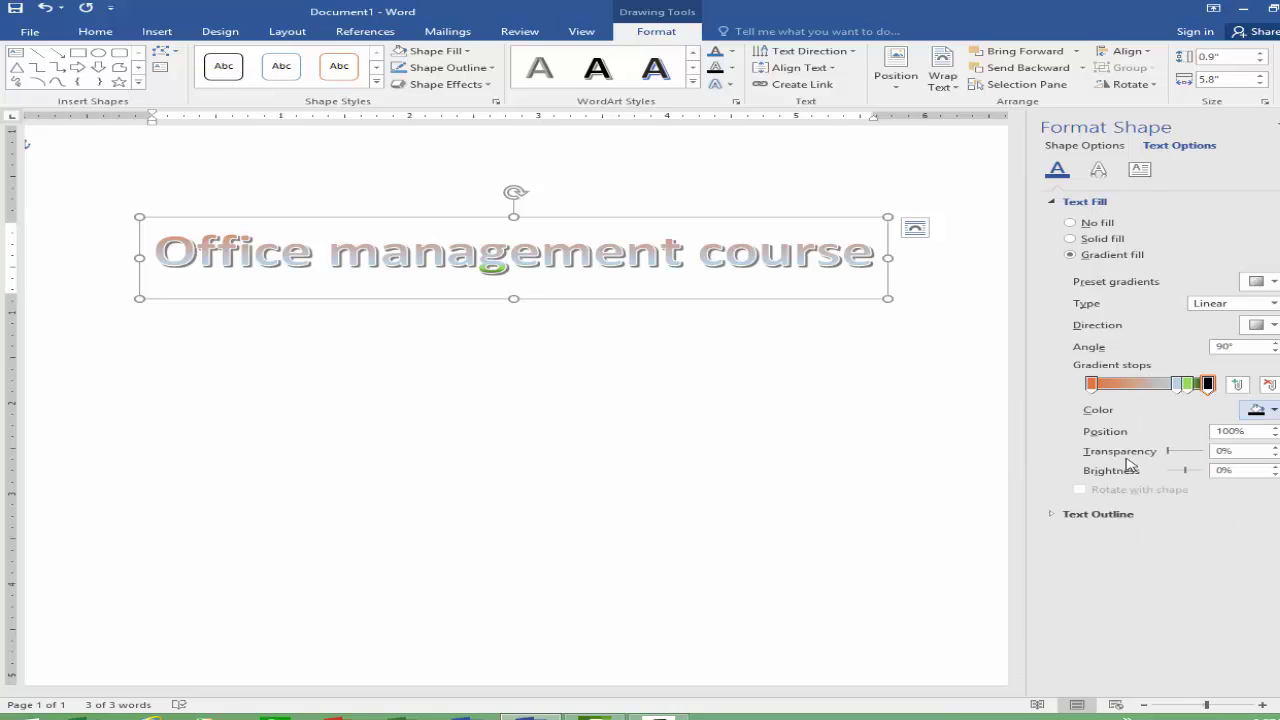
pyautogui.click(1161, 385)
pyautogui.moveTo(1161, 392)
pyautogui.mouseDown()
pyautogui.moveTo(1134, 388)
pyautogui.moveTo(1188, 388)
pyautogui.moveTo(1125, 393)
pyautogui.mouseUp()
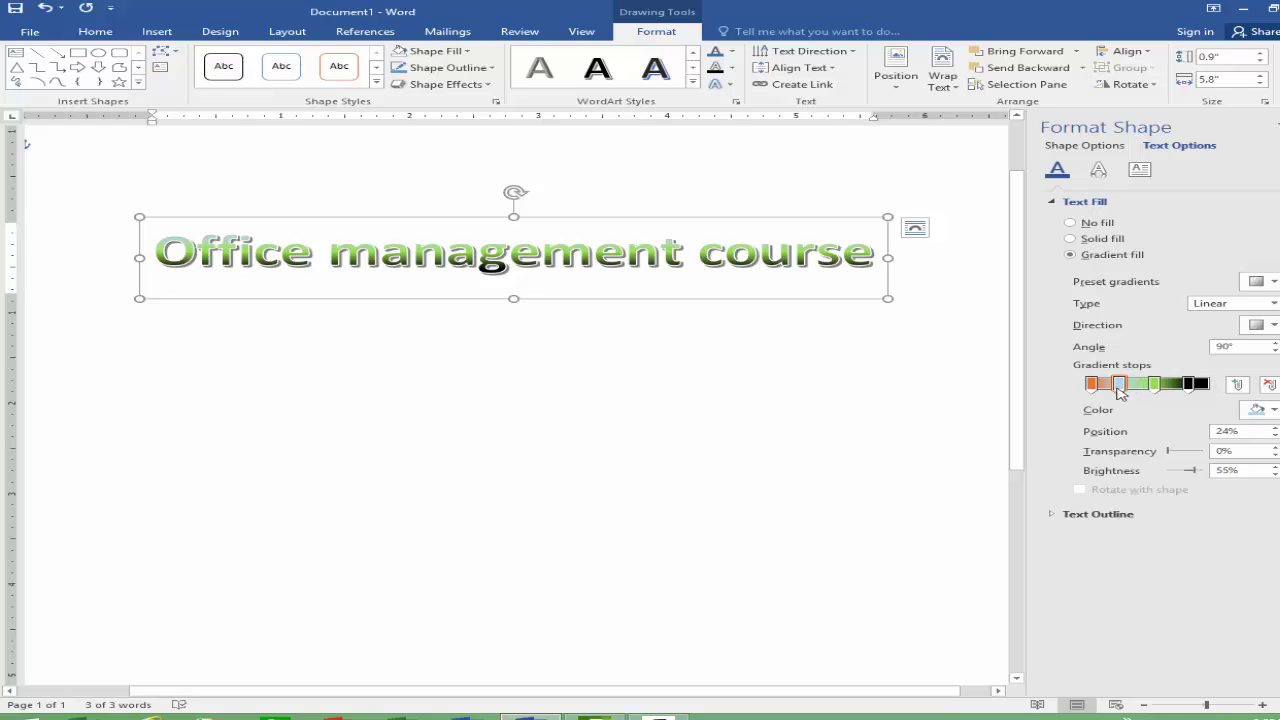
pyautogui.click(1276, 125)
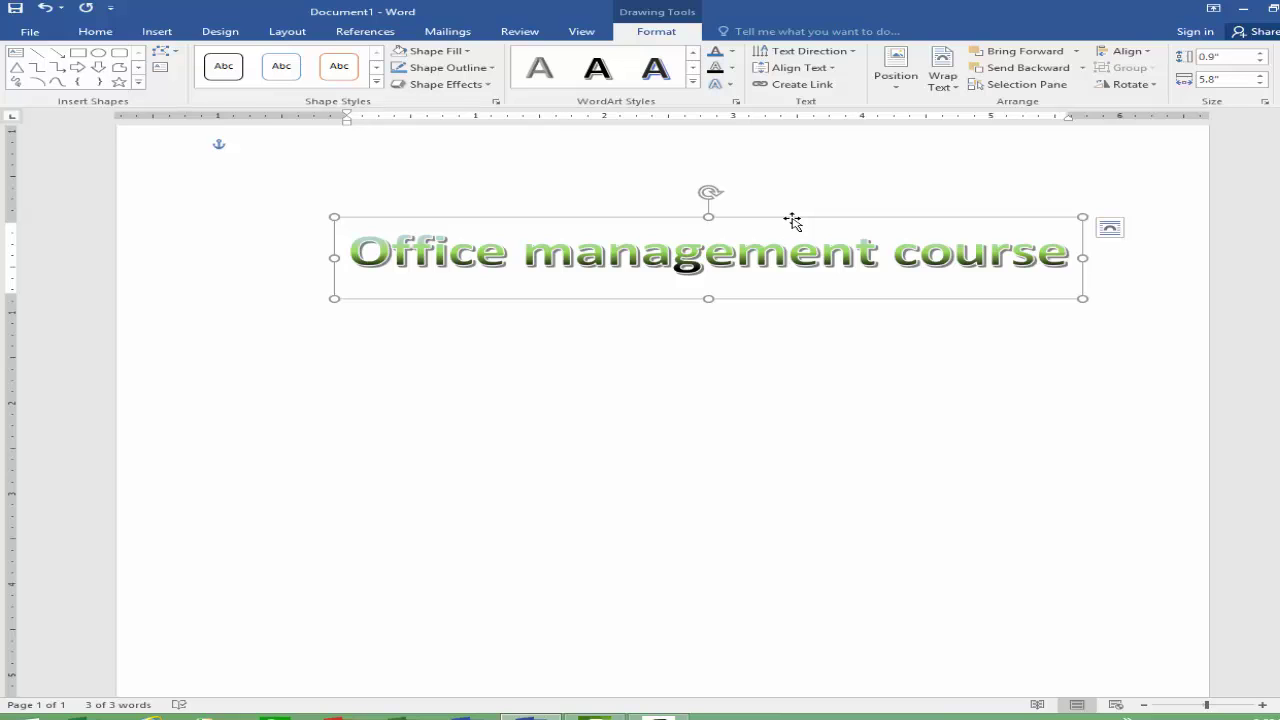
# Step: Delete the gradient WordArt heading and return to the Insert tab
pyautogui.press('Delete')
pyautogui.click(160, 33)
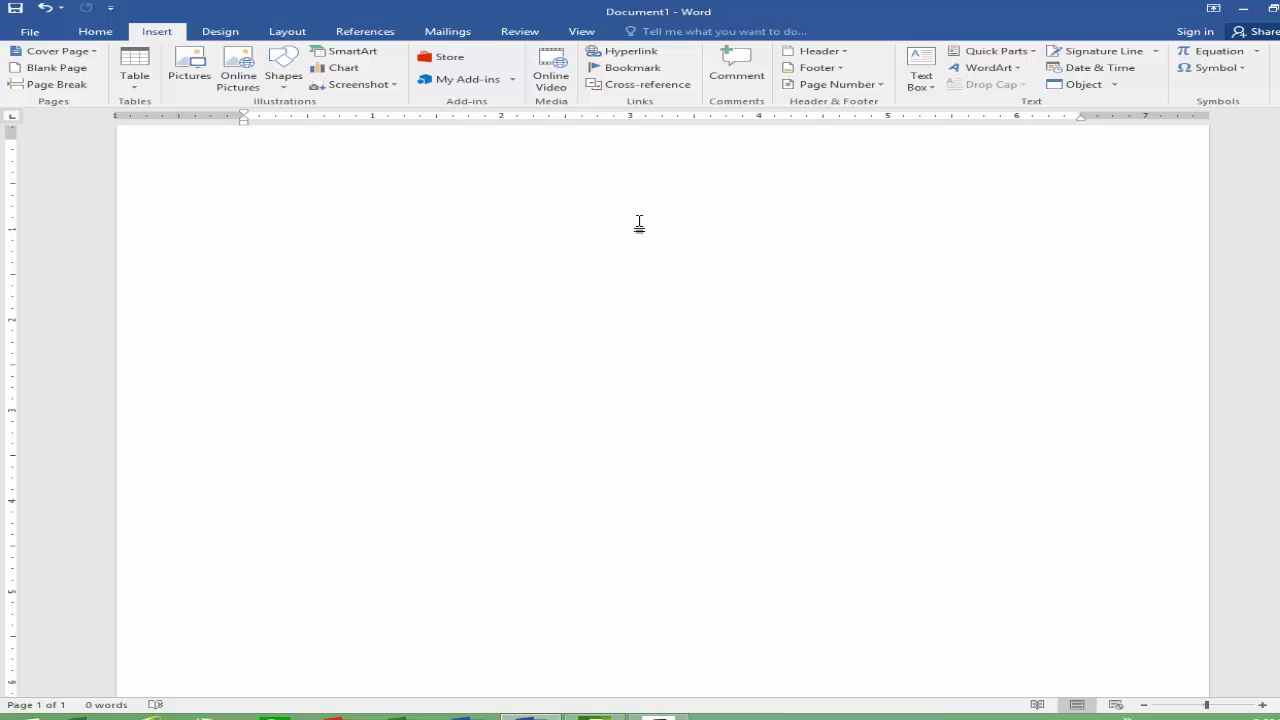
# Step: Type 'Office management' and repeat it with Ctrl+Y to fill about fourteen lines, then select the text
pyautogui.write('Office management')
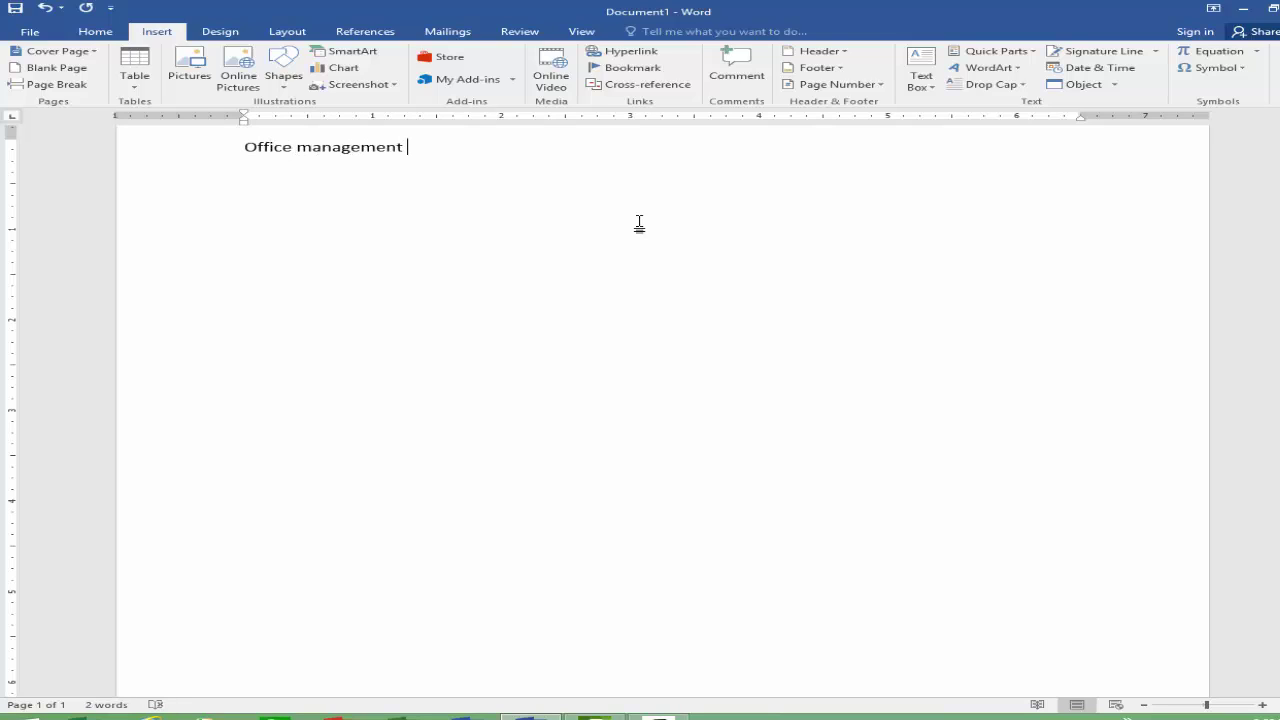
pyautogui.hotkey('ctrl', 'y')
pyautogui.hotkey('ctrl', 'y')
pyautogui.hotkey('ctrl', 'y')
pyautogui.hotkey('ctrl', 'y')
pyautogui.hotkey('ctrl', 'y')
pyautogui.hotkey('ctrl', 'y')
pyautogui.hotkey('ctrl', 'y')
pyautogui.hotkey('ctrl', 'y')
pyautogui.hotkey('ctrl', 'y')
pyautogui.hotkey('ctrl', 'y')
pyautogui.hotkey('ctrl', 'y')
pyautogui.hotkey('ctrl', 'y')
pyautogui.hotkey('ctrl', 'y')
pyautogui.hotkey('ctrl', 'y')
pyautogui.hotkey('ctrl', 'y')
pyautogui.hotkey('ctrl', 'y')
pyautogui.hotkey('ctrl', 'y')
pyautogui.hotkey('ctrl', 'y')
pyautogui.hotkey('ctrl', 'y')
pyautogui.hotkey('ctrl', 'y')
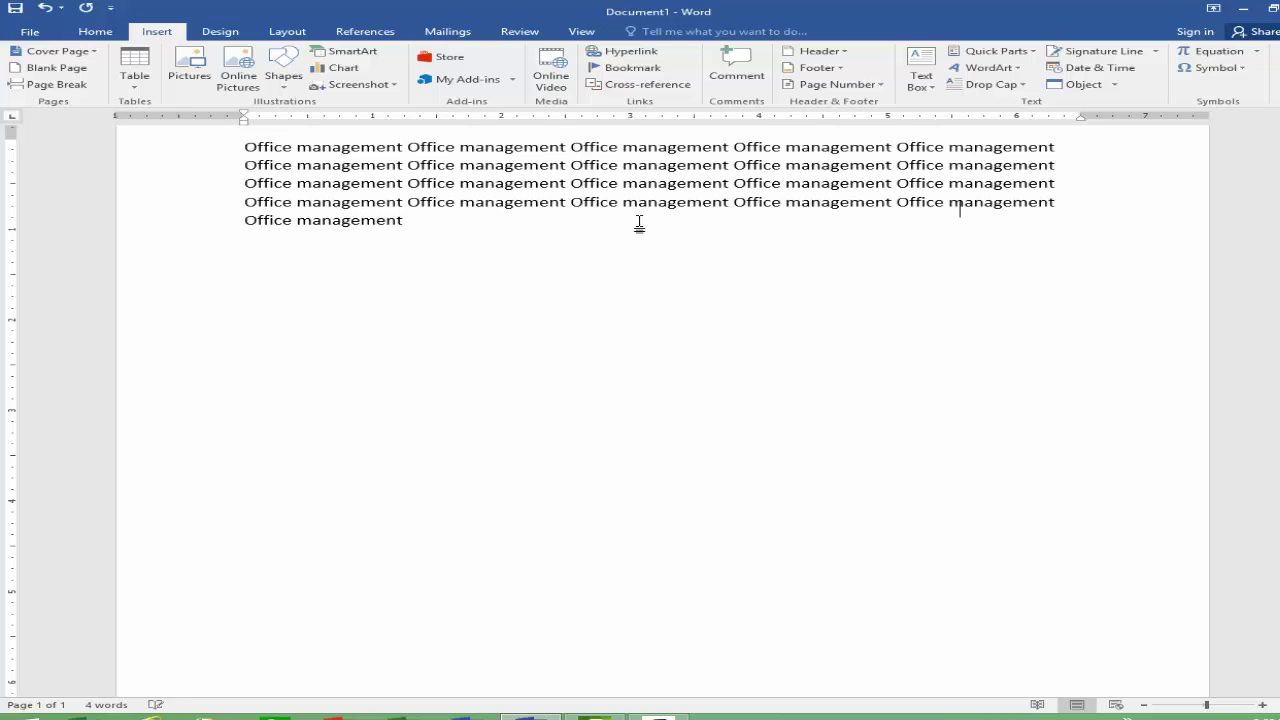
pyautogui.hotkey('ctrl', 'y')
pyautogui.hotkey('ctrl', 'y')
pyautogui.hotkey('ctrl', 'y')
pyautogui.hotkey('ctrl', 'y')
pyautogui.hotkey('ctrl', 'y')
pyautogui.hotkey('ctrl', 'y')
pyautogui.hotkey('ctrl', 'y')
pyautogui.hotkey('ctrl', 'y')
pyautogui.hotkey('ctrl', 'y')
pyautogui.hotkey('ctrl', 'y')
pyautogui.hotkey('ctrl', 'y')
pyautogui.hotkey('ctrl', 'y')
pyautogui.hotkey('ctrl', 'y')
pyautogui.hotkey('ctrl', 'y')
pyautogui.hotkey('ctrl', 'y')
pyautogui.hotkey('ctrl', 'y')
pyautogui.hotkey('ctrl', 'y')
pyautogui.hotkey('ctrl', 'y')
pyautogui.hotkey('ctrl', 'y')
pyautogui.hotkey('ctrl', 'y')
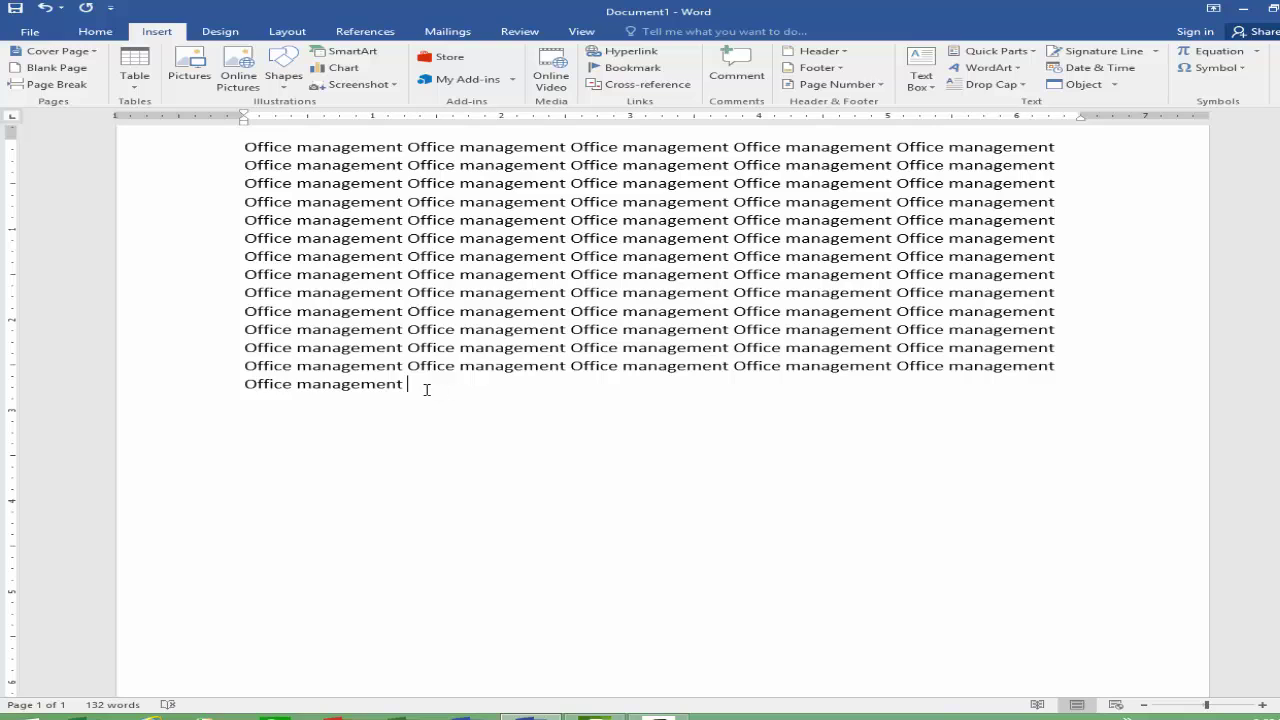
pyautogui.moveTo(426, 386); pyautogui.dragTo(828, 130)
pyautogui.click(1028, 88)
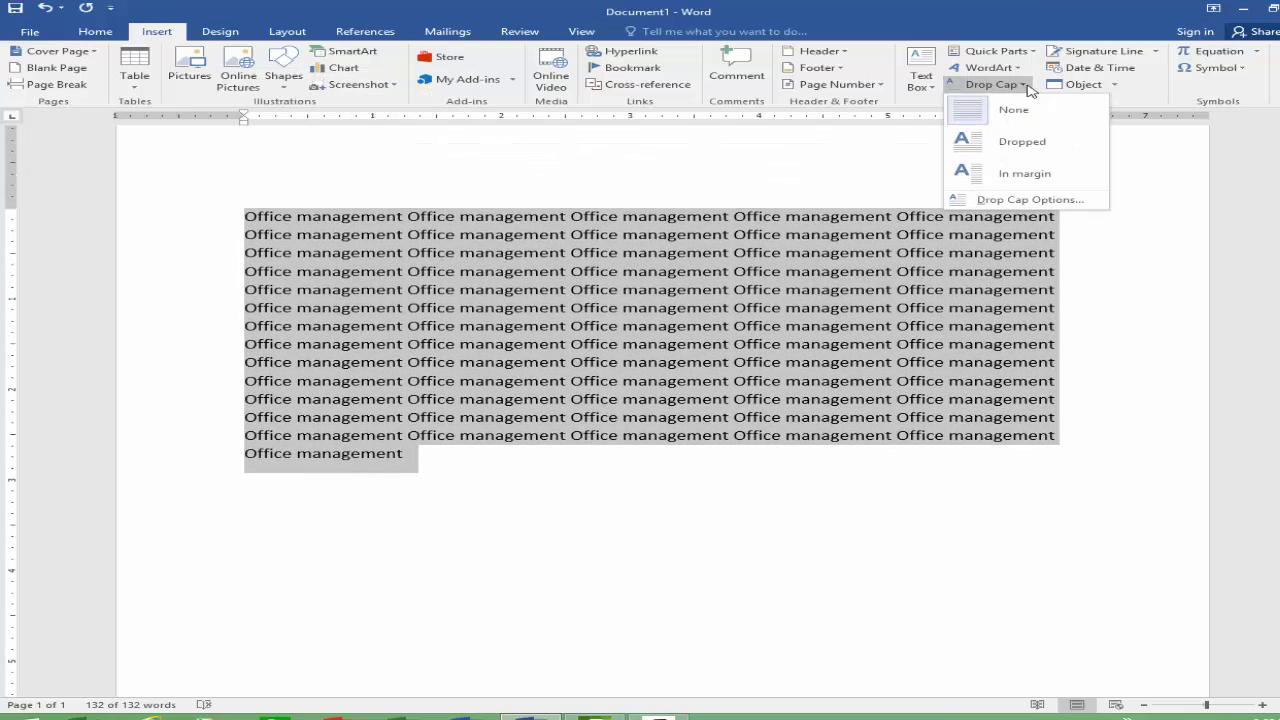
# Step: Give the paragraph a Dropped drop cap and set it to drop 6 lines
pyautogui.click(1022, 145)
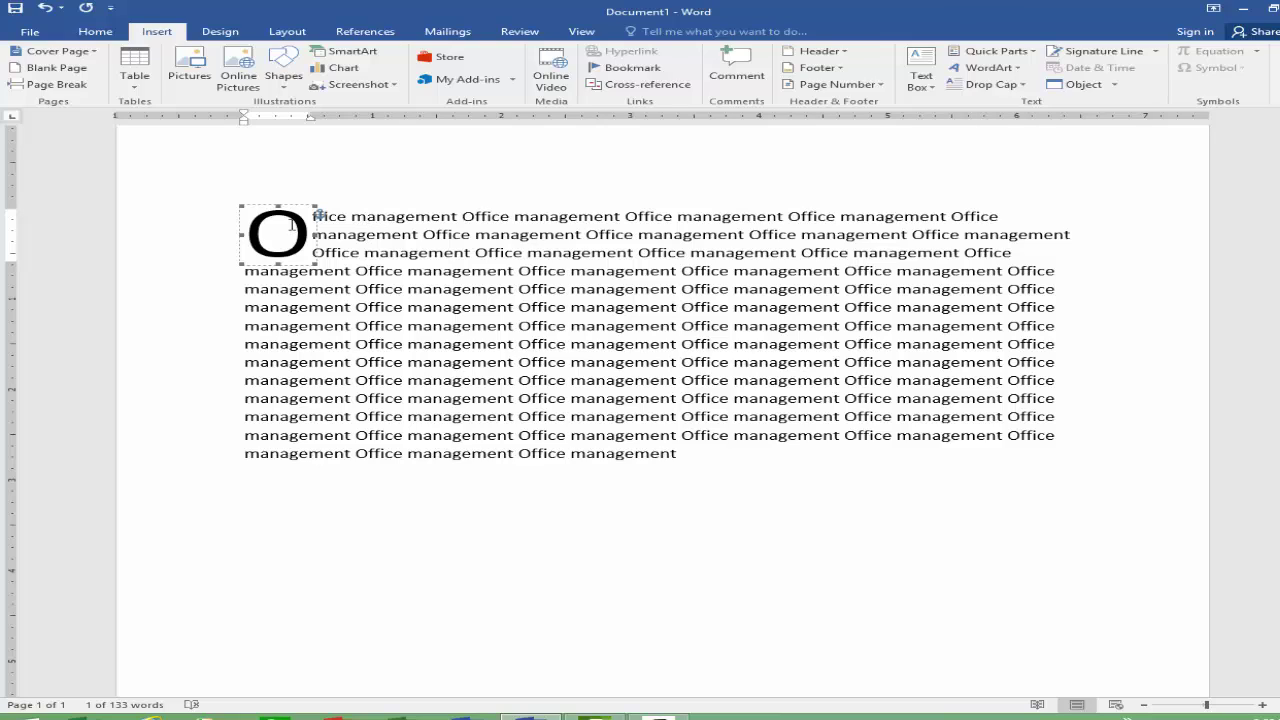
pyautogui.click(377, 233)
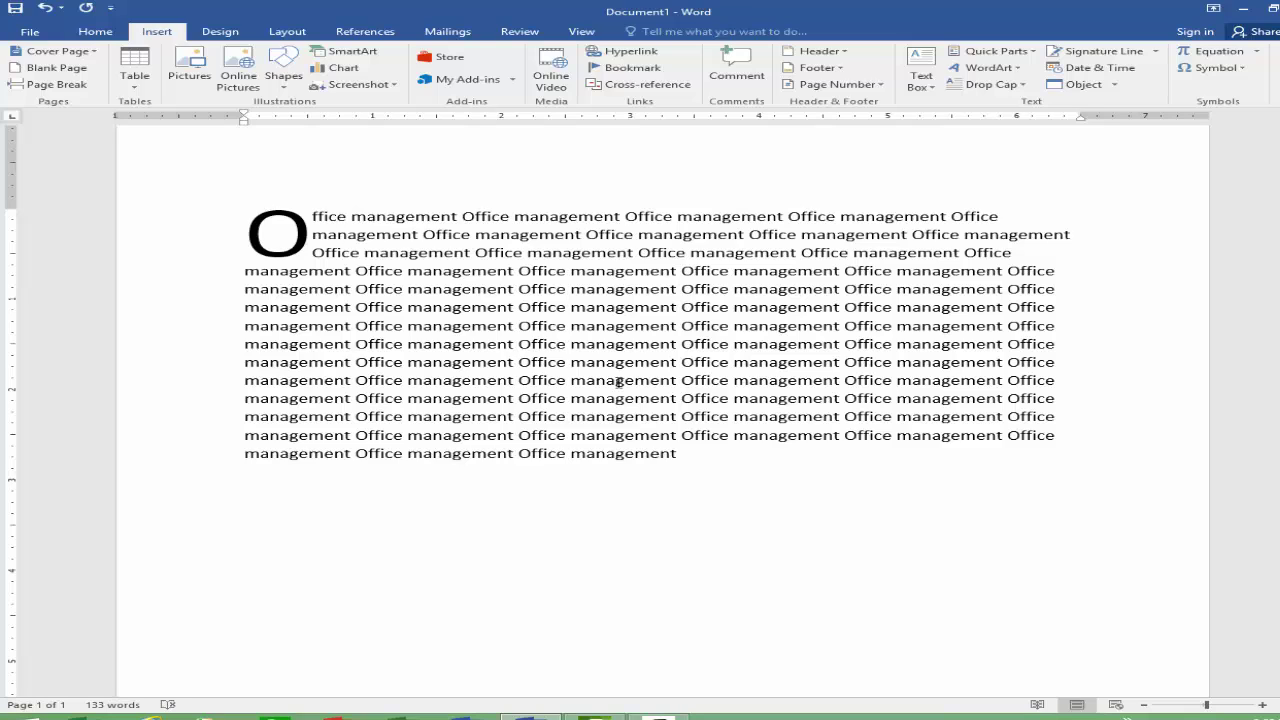
pyautogui.moveTo(701, 462); pyautogui.dragTo(140, 194)
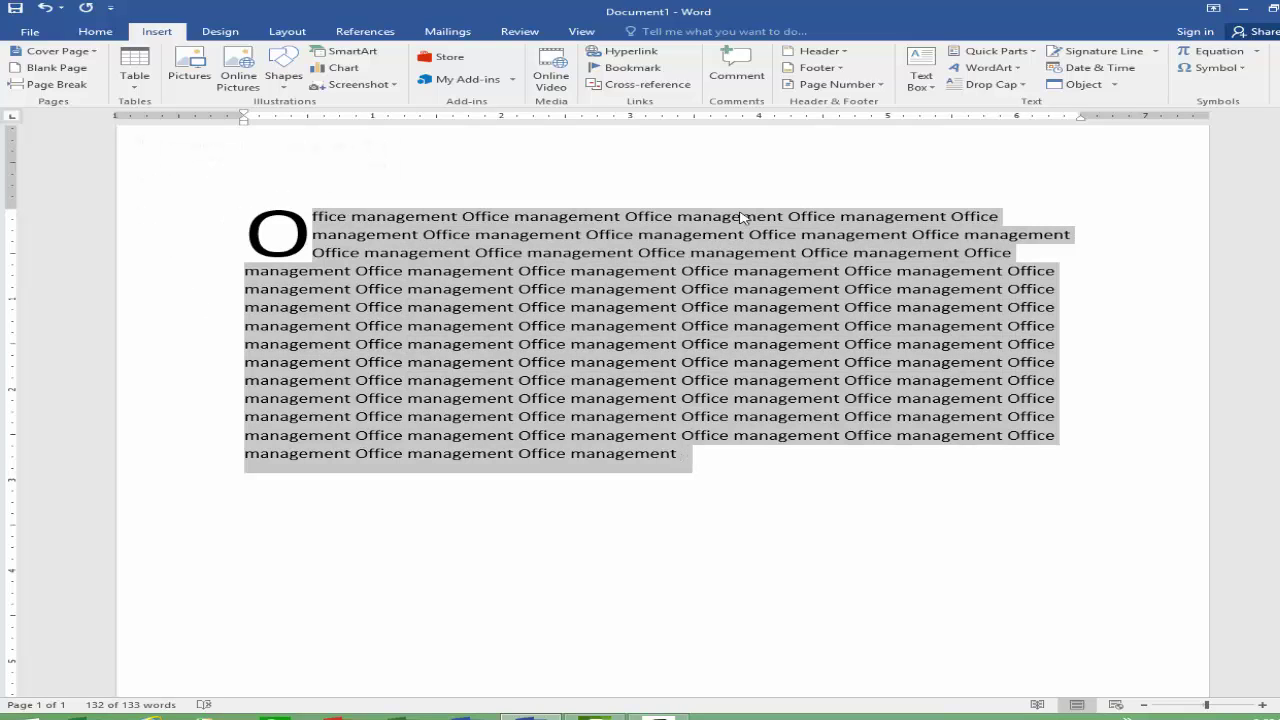
pyautogui.click(992, 84)
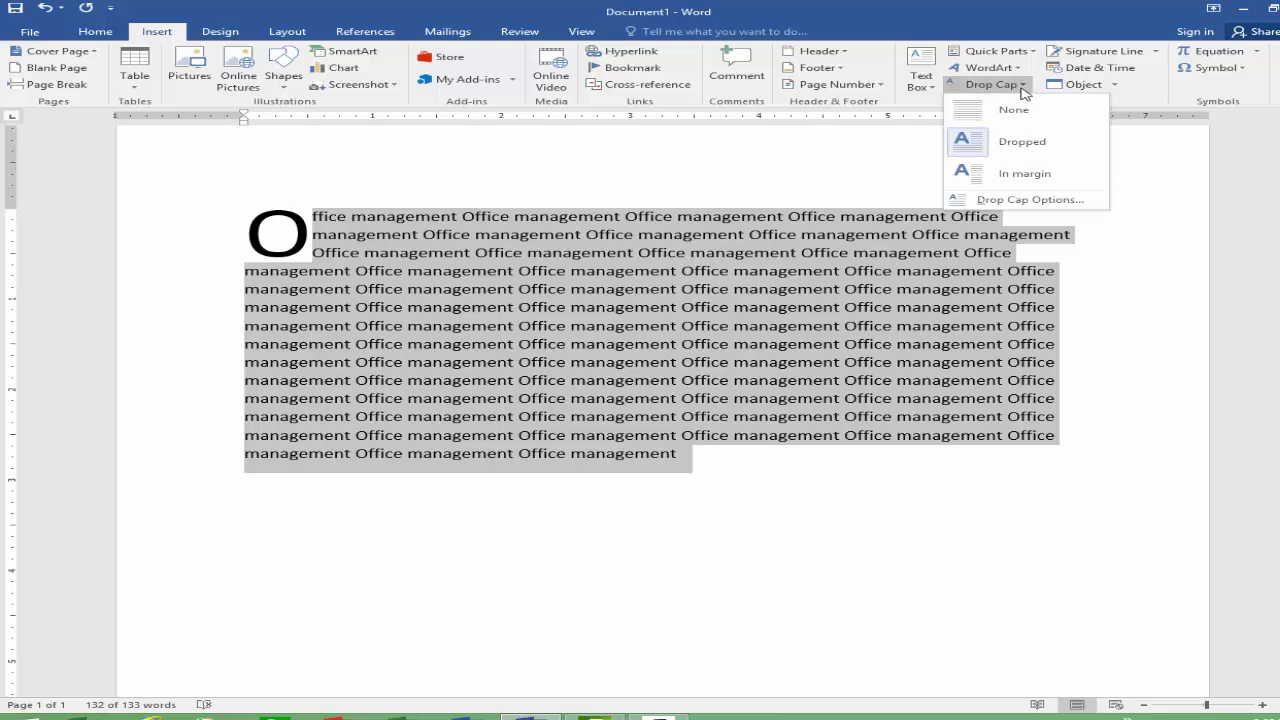
pyautogui.click(1037, 200)
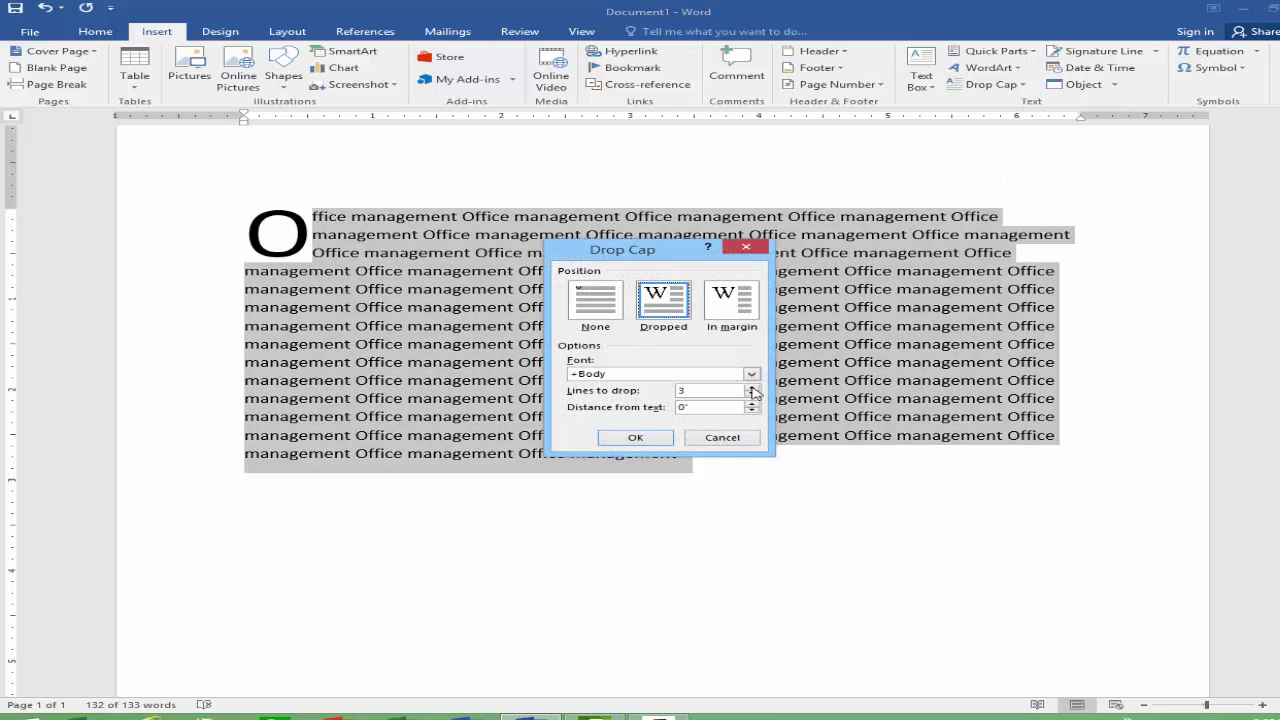
pyautogui.click(751, 388)
pyautogui.click(630, 437)
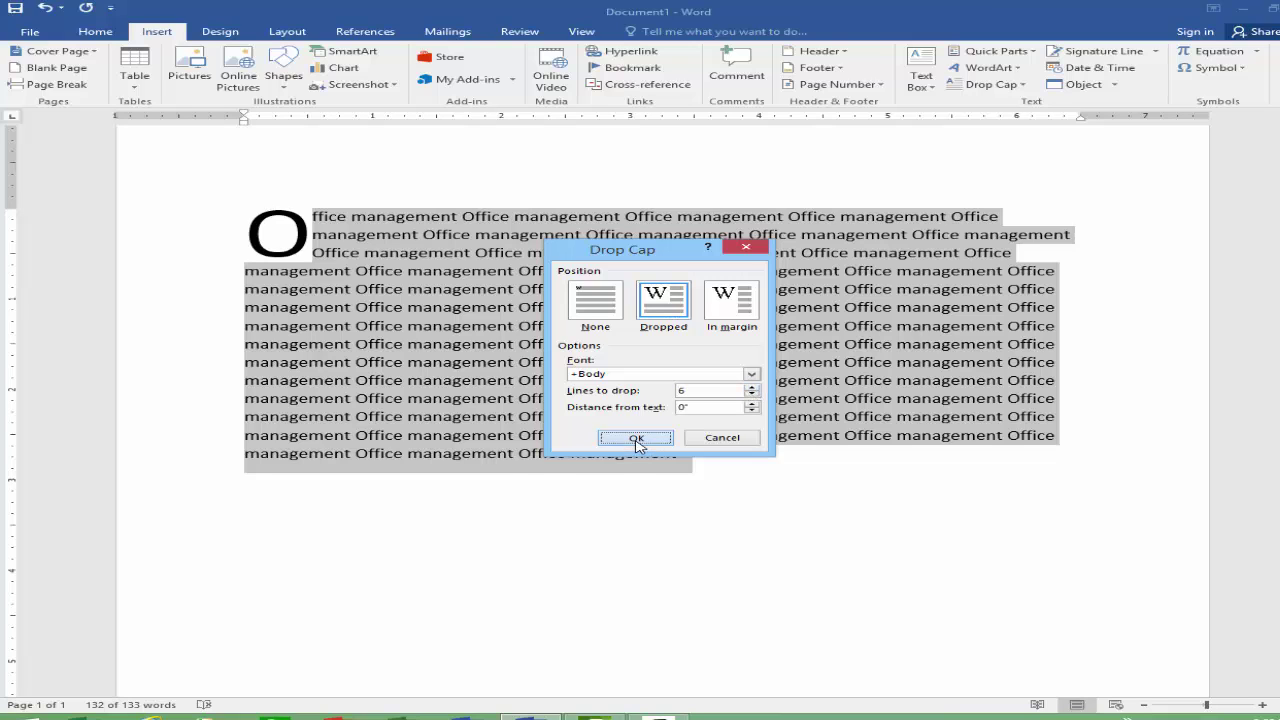
# Step: Select all the text and set the drop cap back to None
pyautogui.click(487, 345)
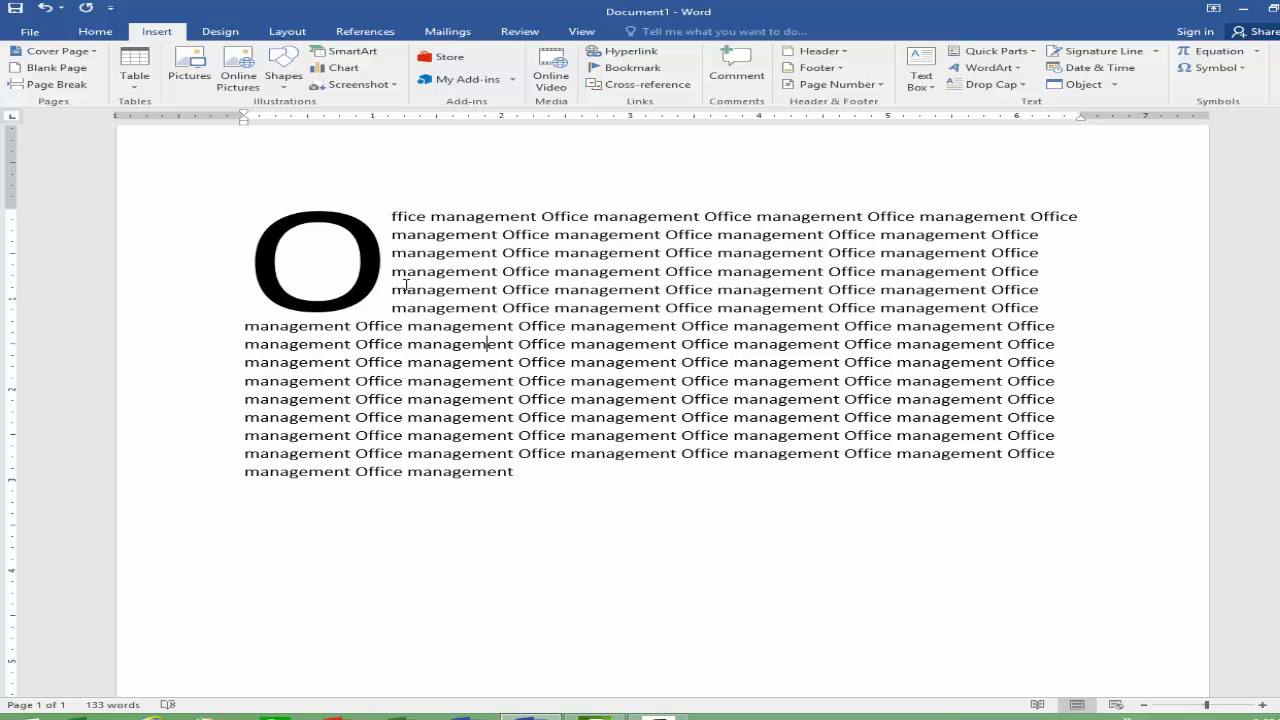
pyautogui.moveTo(505, 477); pyautogui.dragTo(302, 226)
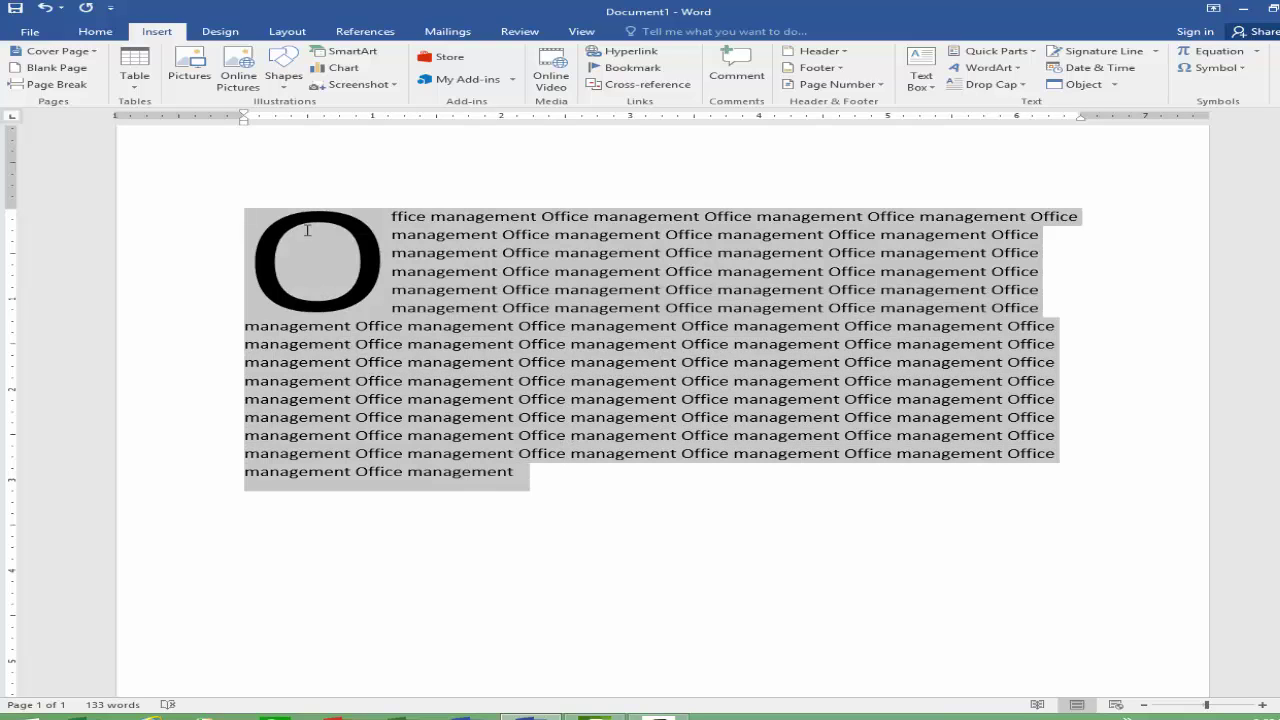
pyautogui.click(1025, 85)
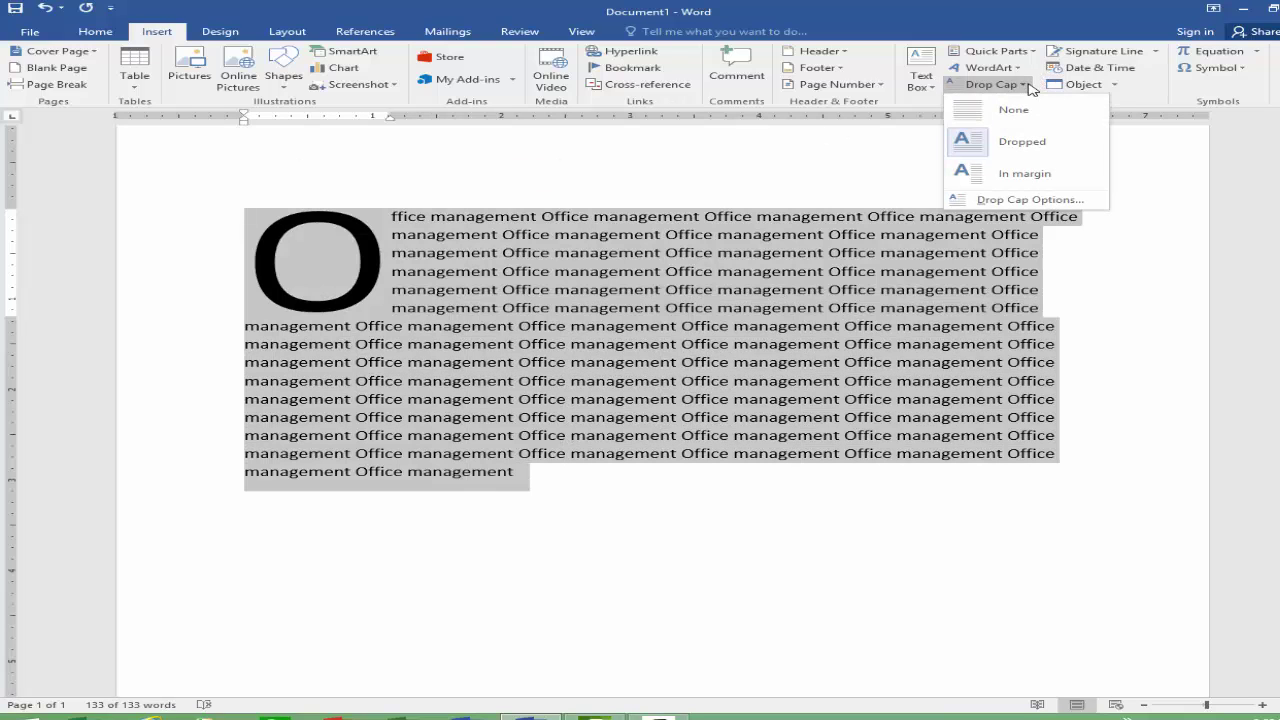
pyautogui.click(1010, 112)
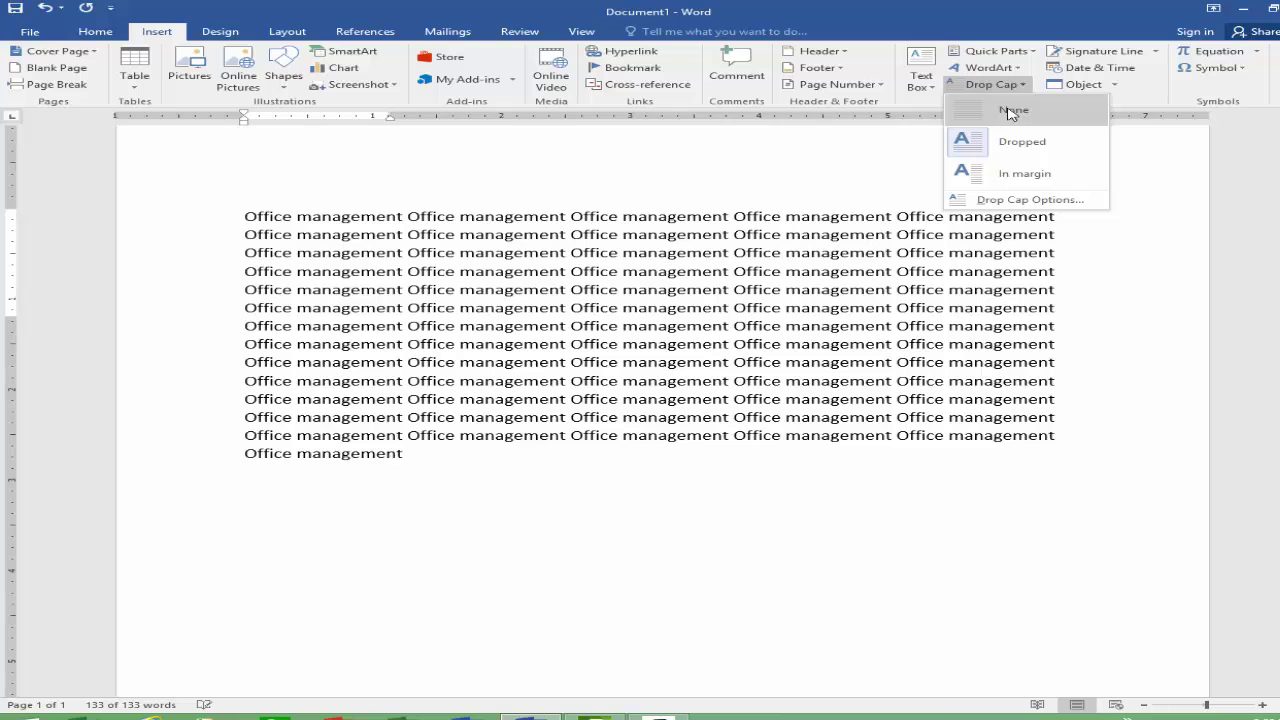
pyautogui.click(1010, 112)
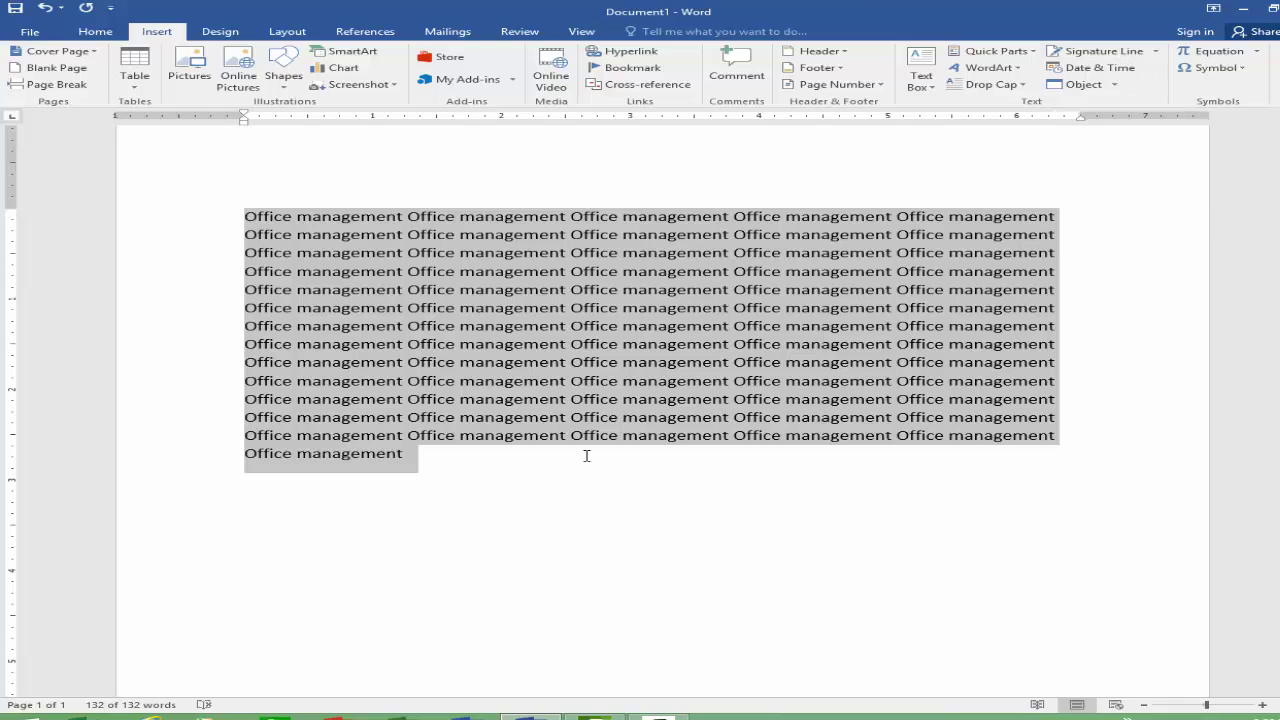
pyautogui.click(493, 480)
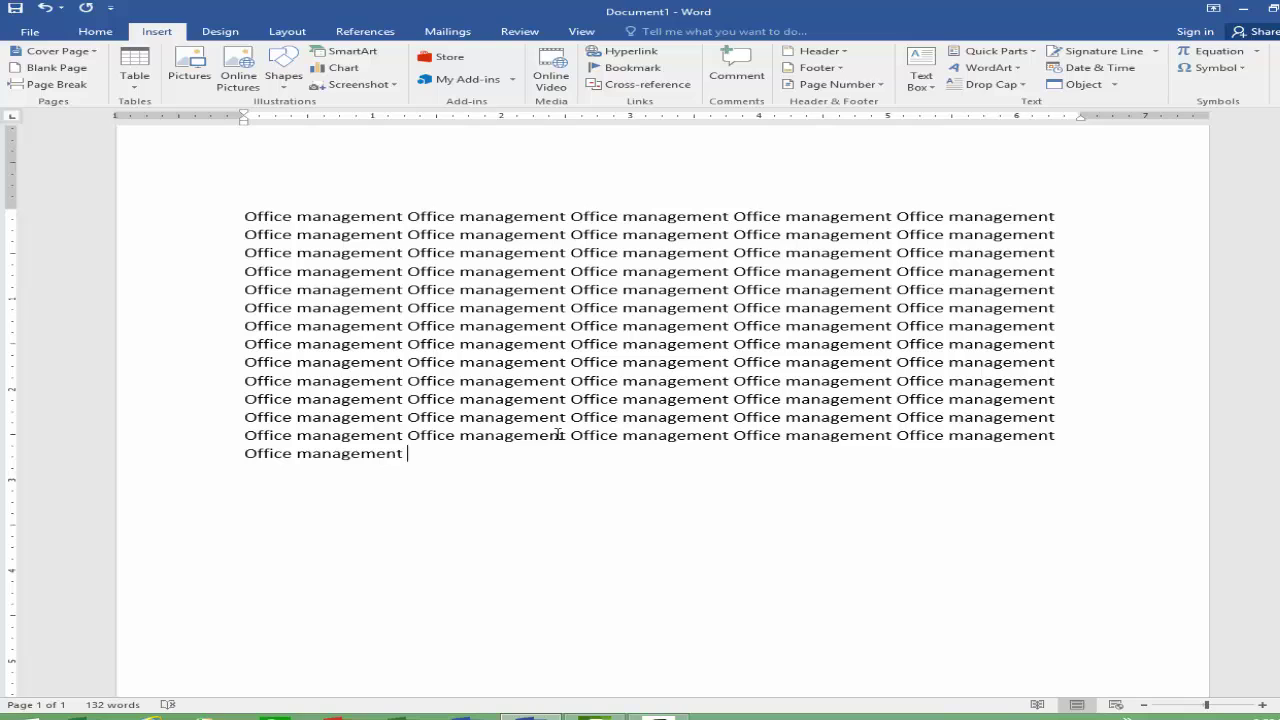
# Step: On a new line, insert a signature line with the suggested signer's name and title Director
pyautogui.press('Return')
pyautogui.press('Return')
pyautogui.press('Return')
pyautogui.press('Return')
pyautogui.press('Return')
pyautogui.press('Return')
pyautogui.press('Return')
pyautogui.press('Return')
pyautogui.press('Return')
pyautogui.press('Return')
pyautogui.press('Return')
pyautogui.press('Return')
pyautogui.press('Return')
pyautogui.press('Return')
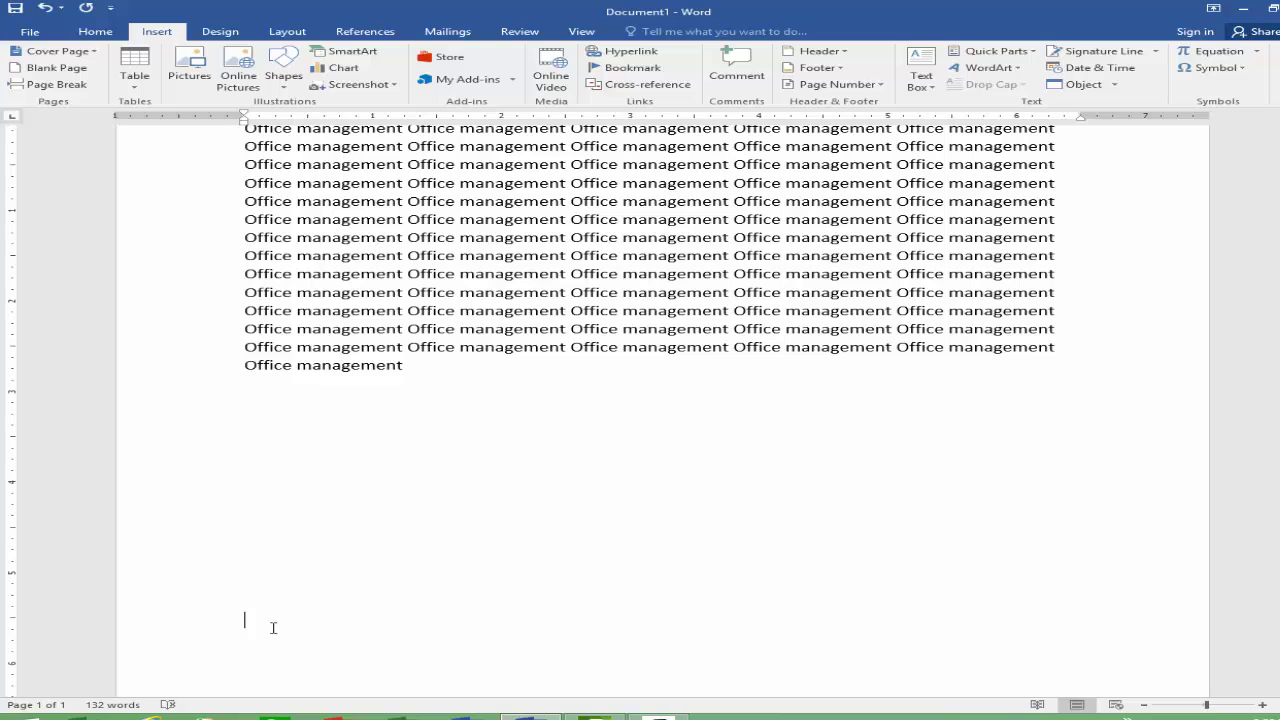
pyautogui.click(1095, 55)
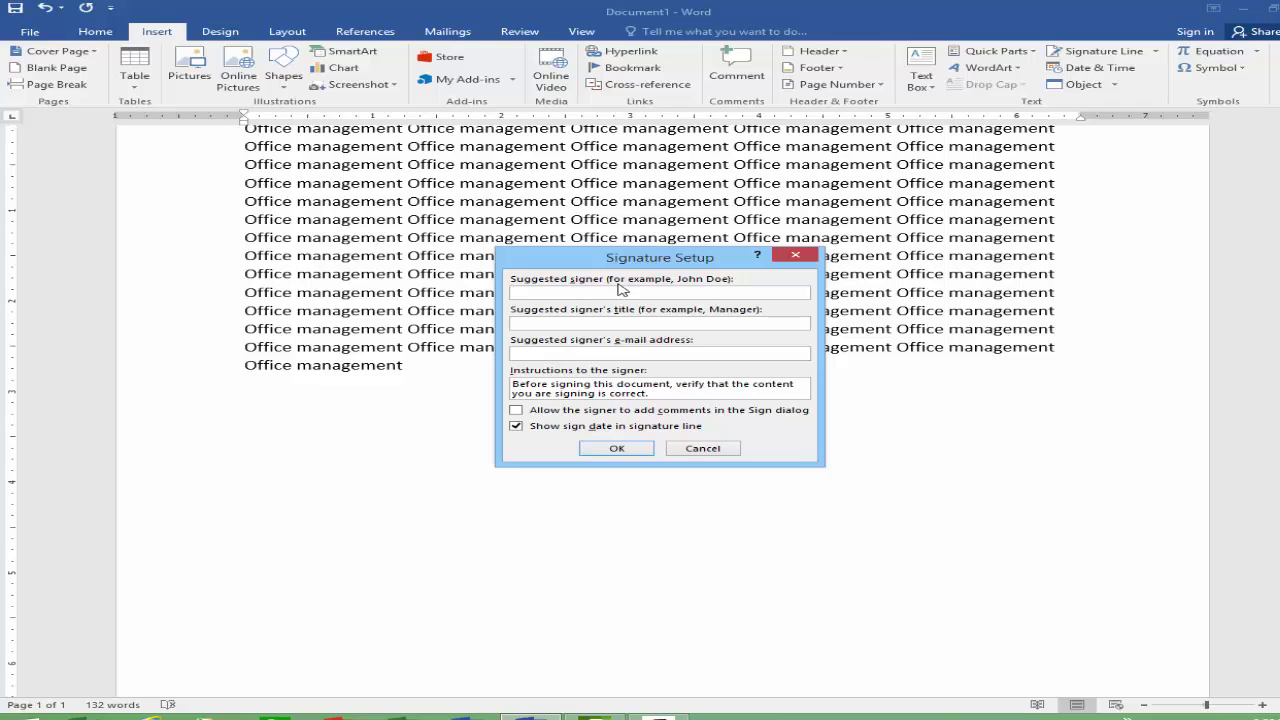
pyautogui.click(656, 292)
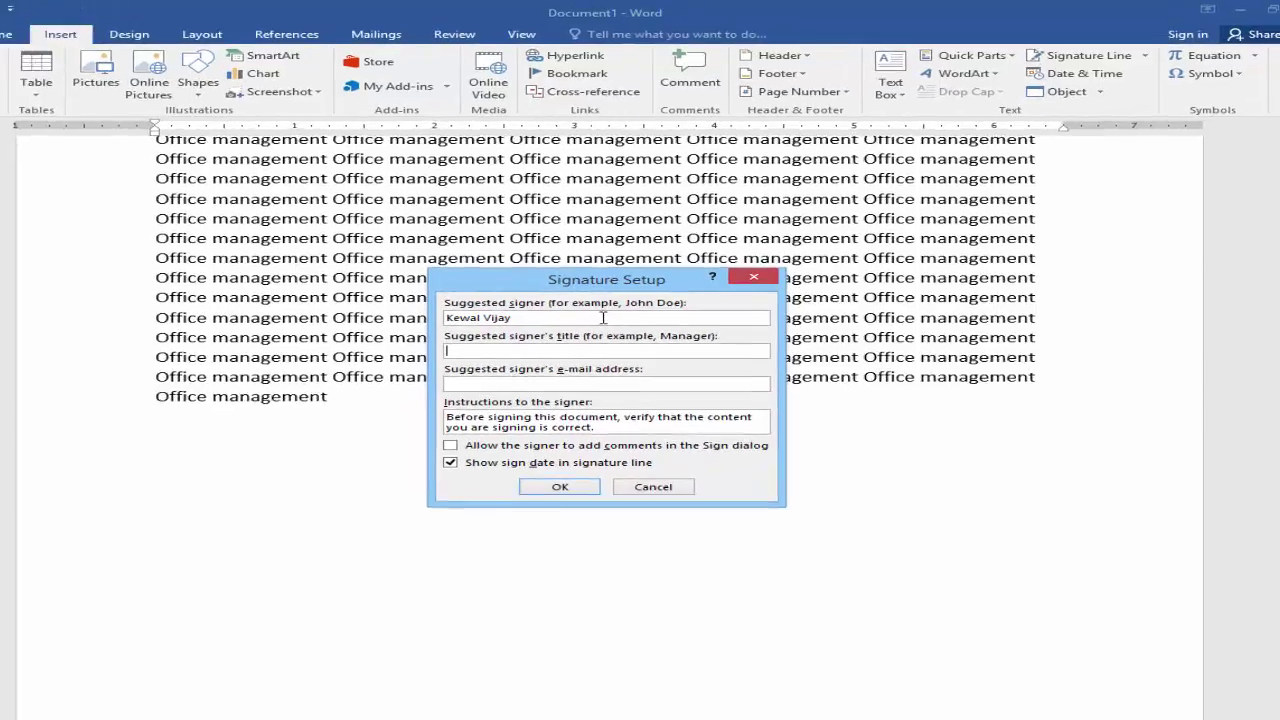
pyautogui.write('Director')
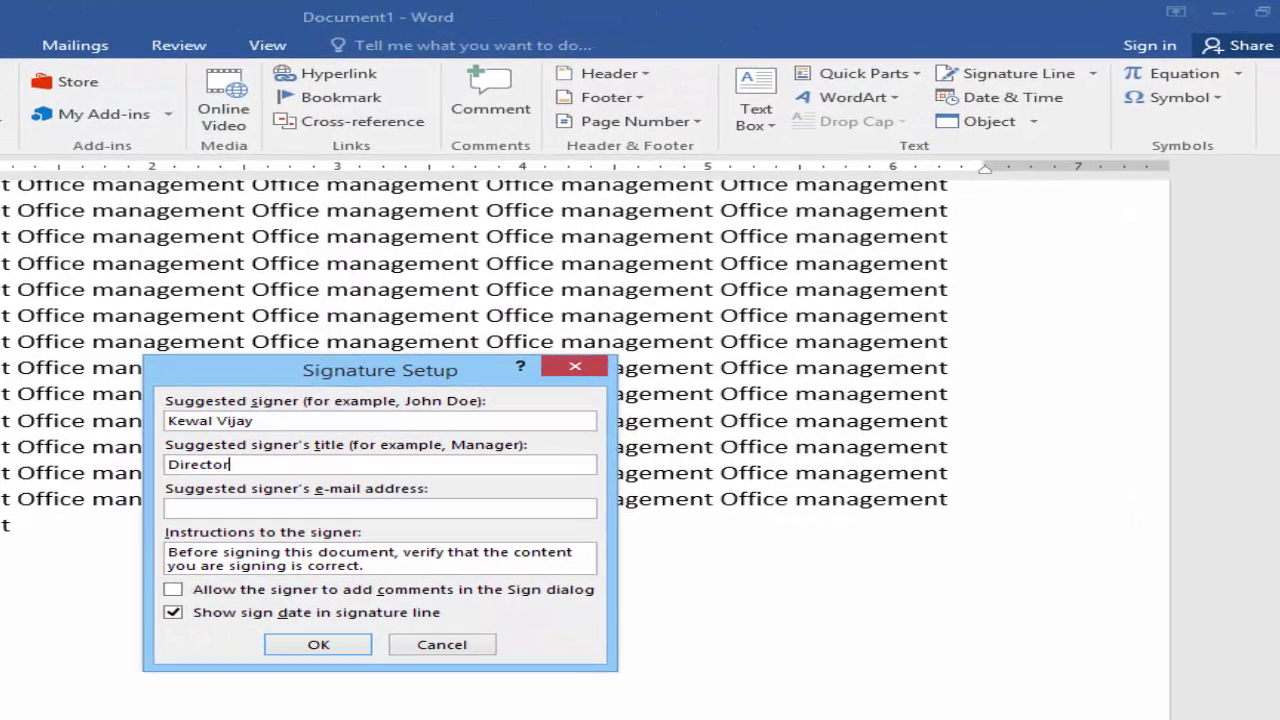
pyautogui.click(339, 507)
pyautogui.click(322, 646)
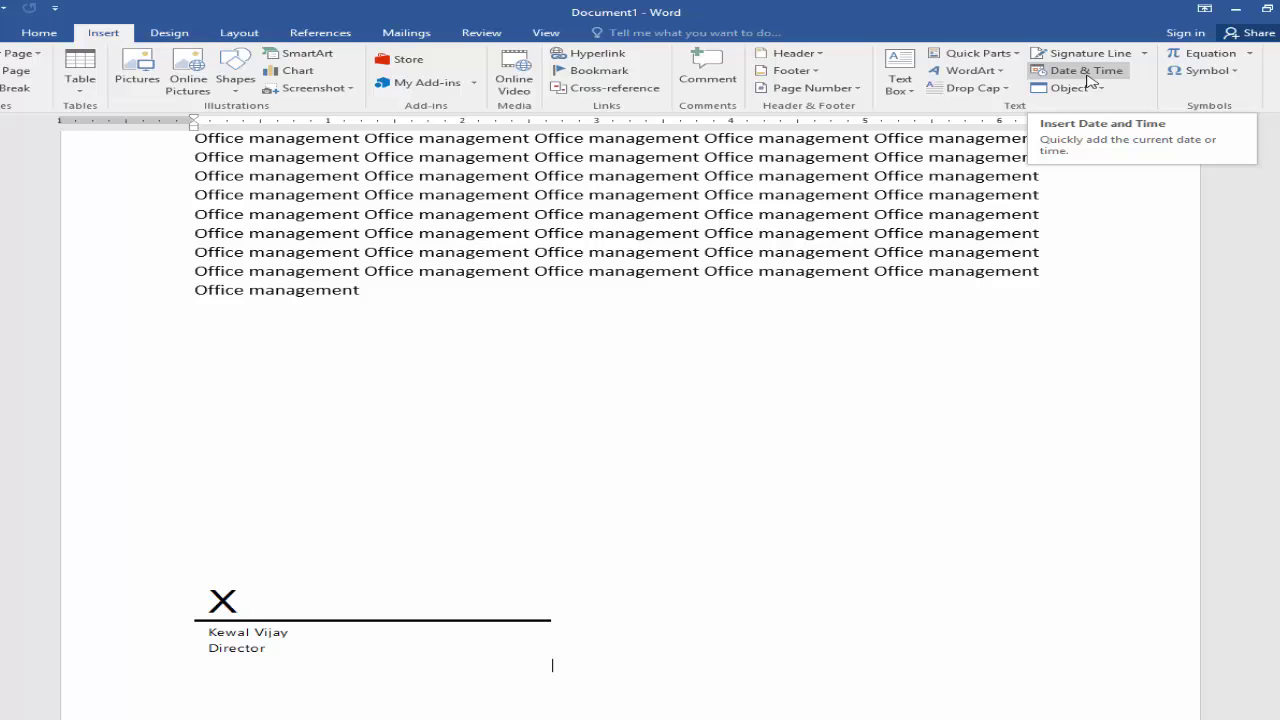
# Step: Insert today's date in full weekday format, Friday, February 17, 2017, after the repeated text
pyautogui.click(460, 292)
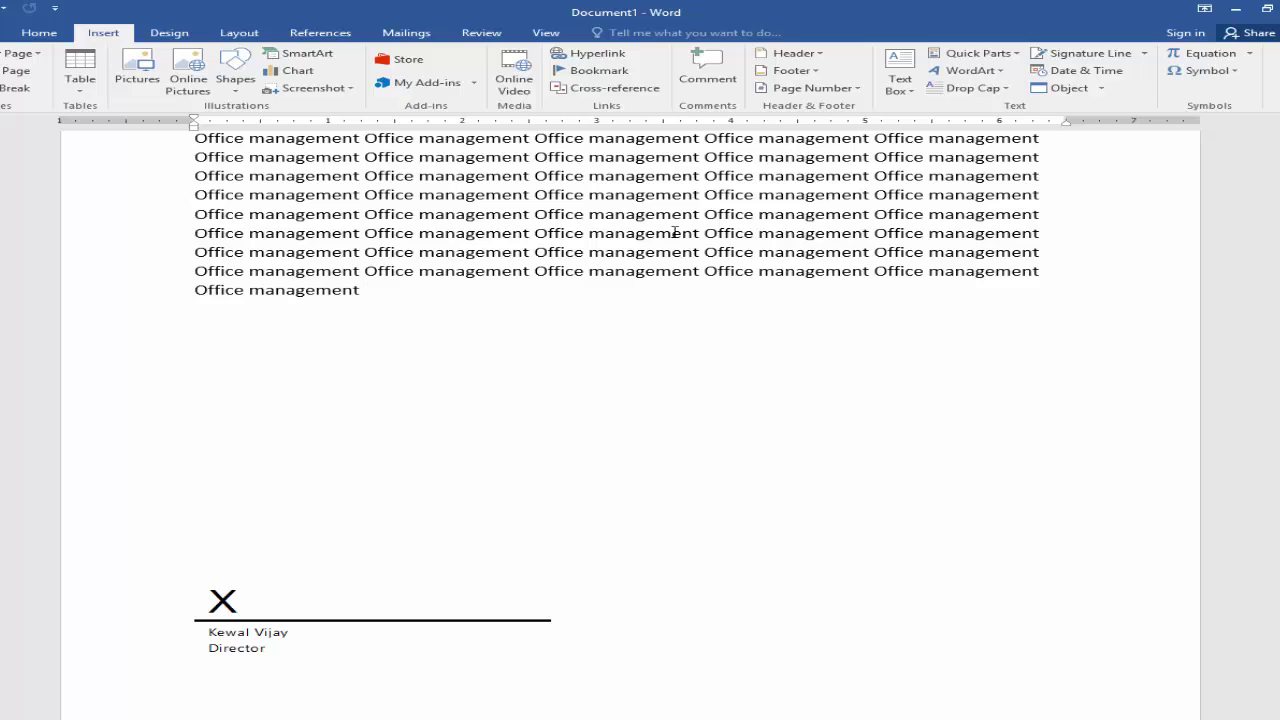
pyautogui.click(1078, 72)
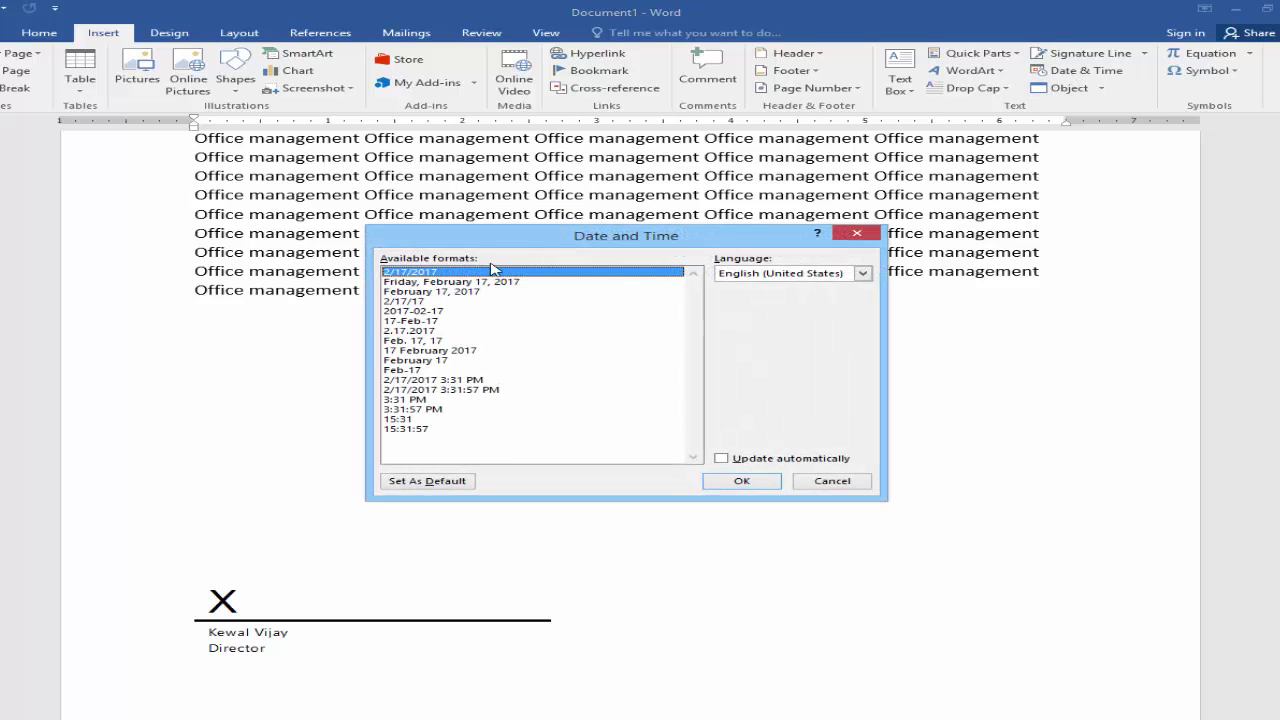
pyautogui.moveTo(520, 242); pyautogui.dragTo(537, 217)
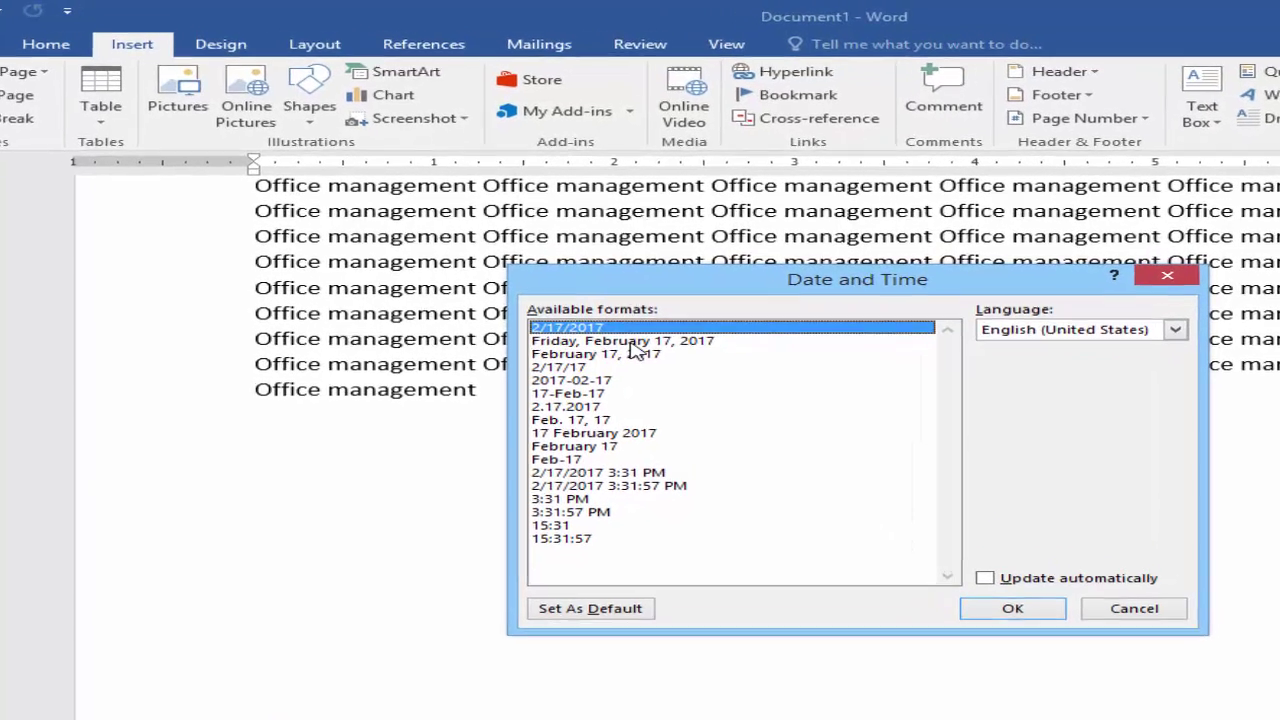
pyautogui.click(496, 237)
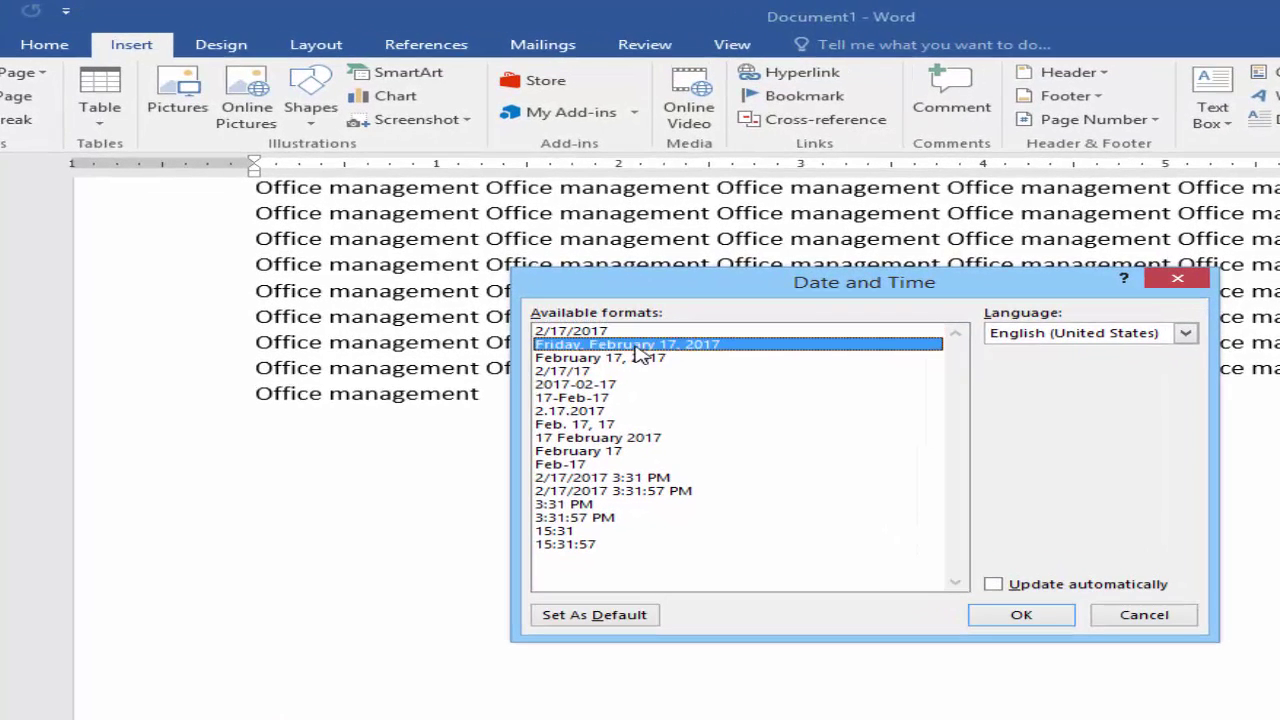
pyautogui.click(1018, 616)
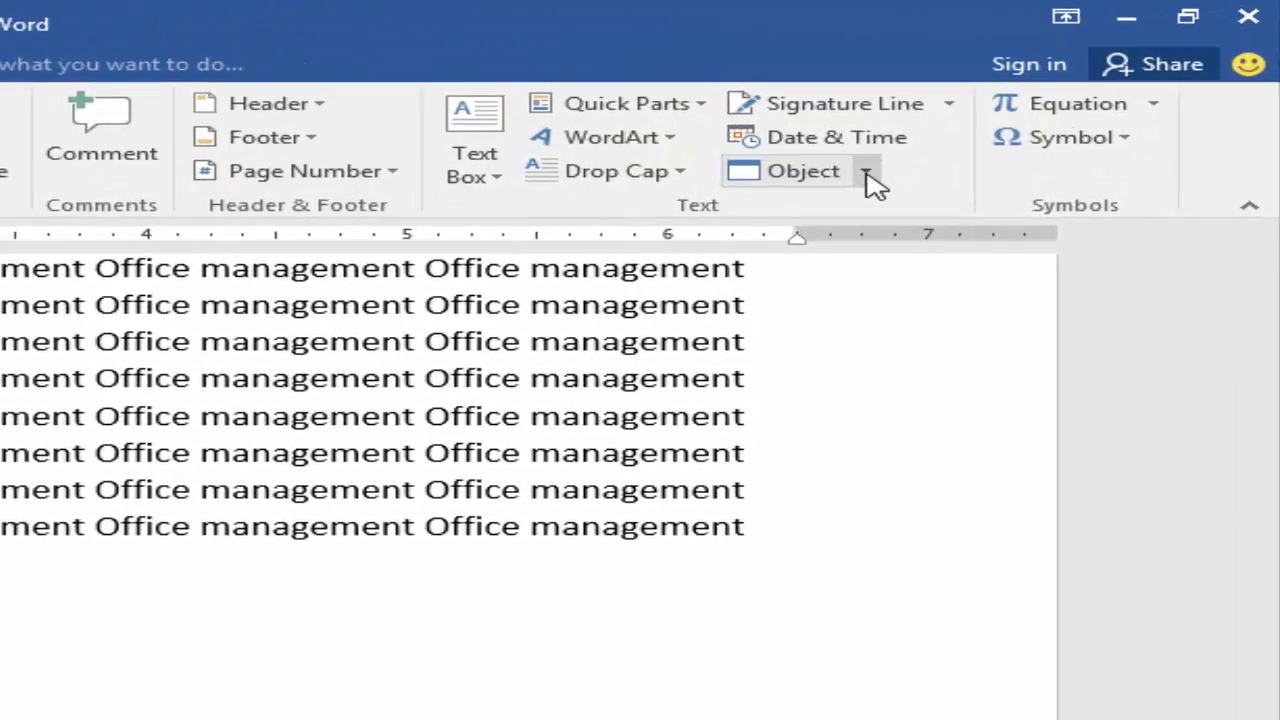
pyautogui.click(1080, 81)
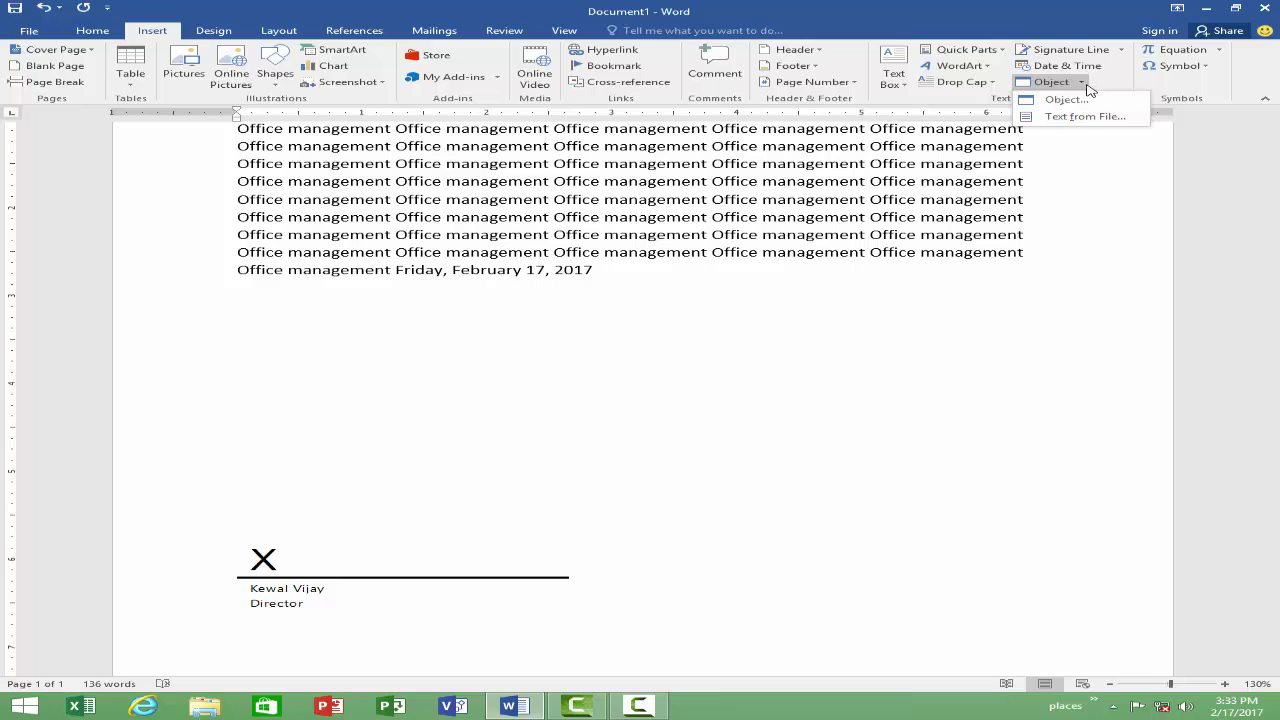
# Step: Embed a new blank Microsoft Excel 97-2003 Worksheet object from the Object dialog's Create New list
pyautogui.click(1080, 83)
pyautogui.click(1080, 83)
pyautogui.click(1066, 99)
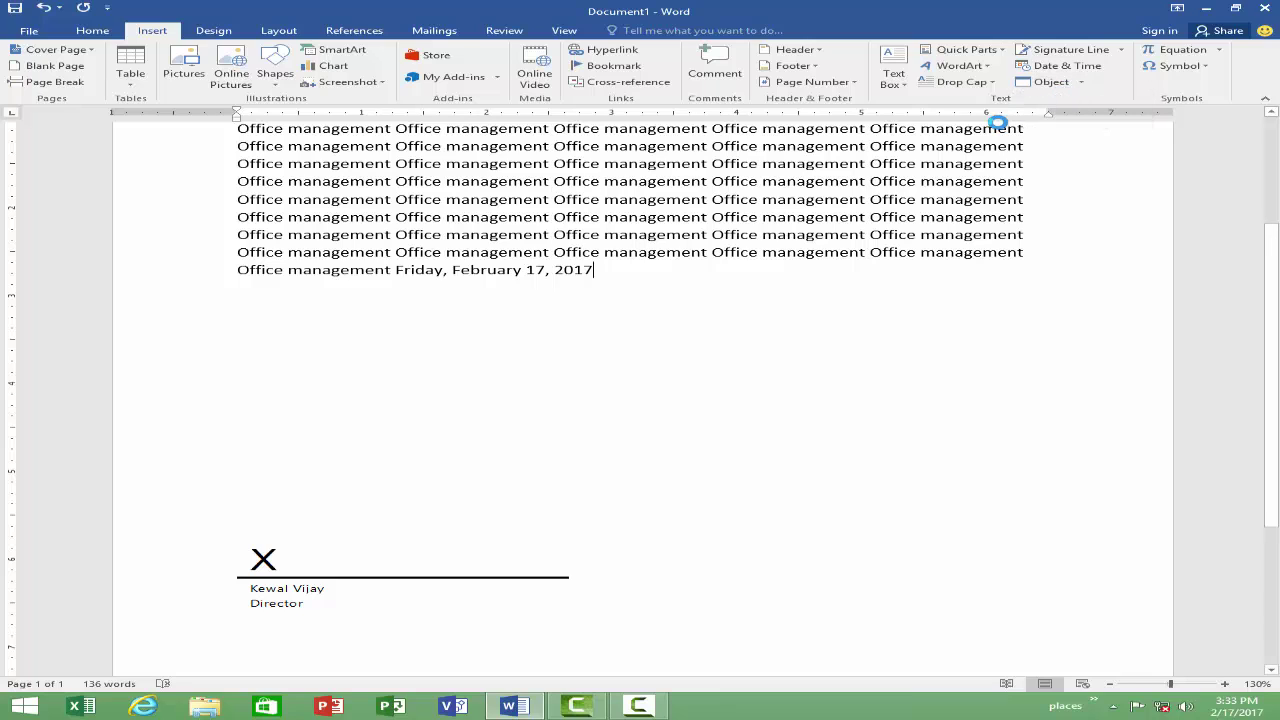
pyautogui.moveTo(643, 224); pyautogui.dragTo(598, 205)
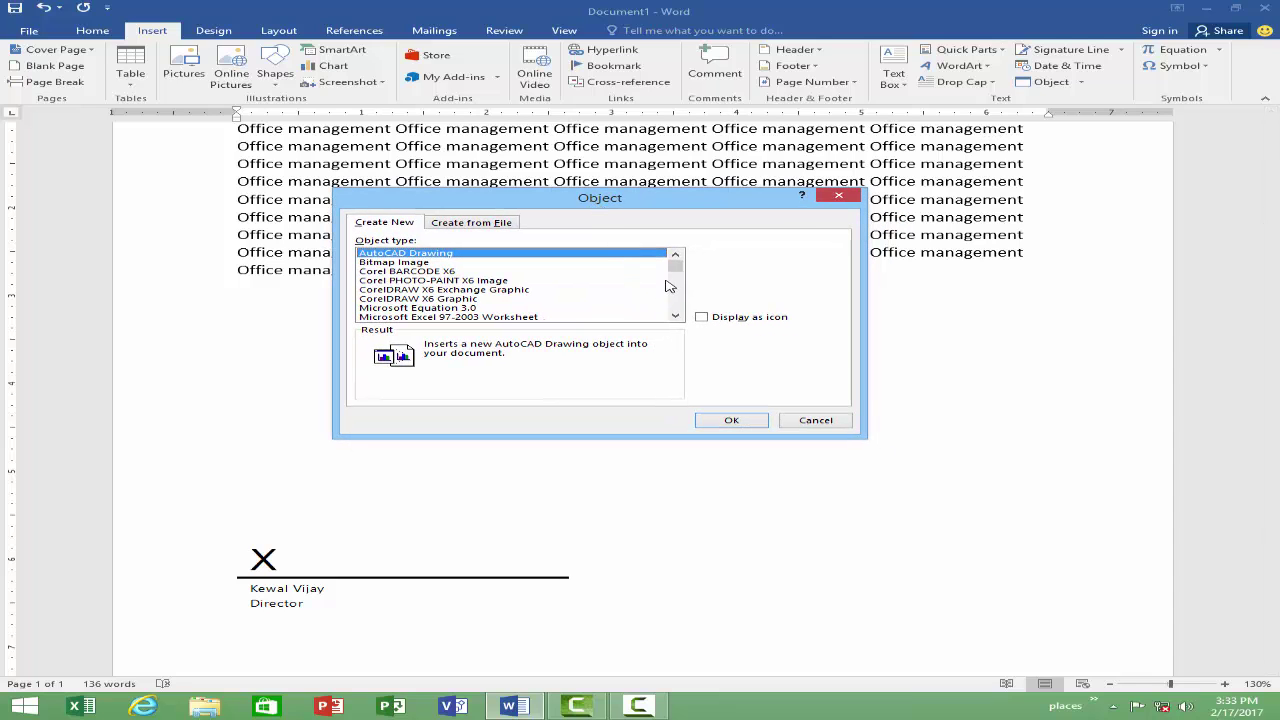
pyautogui.scroll(-1, 678, 278)
pyautogui.scroll(-1, 678, 278)
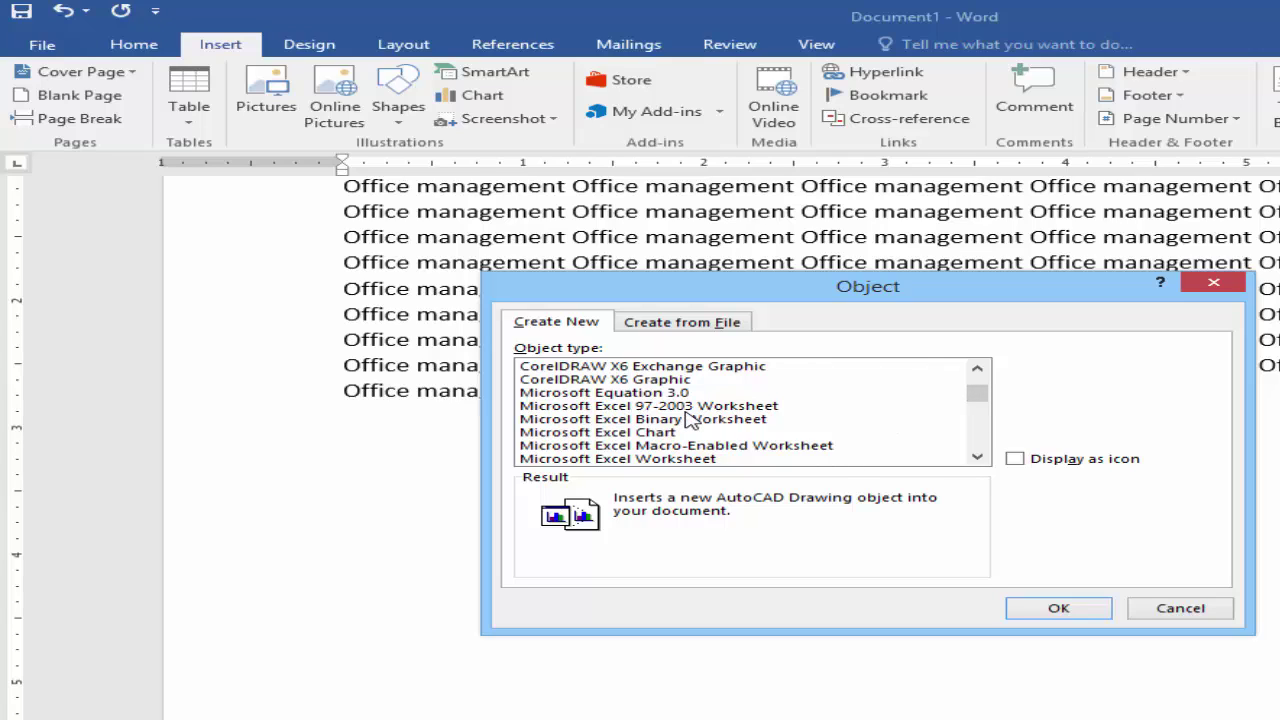
pyautogui.click(748, 406)
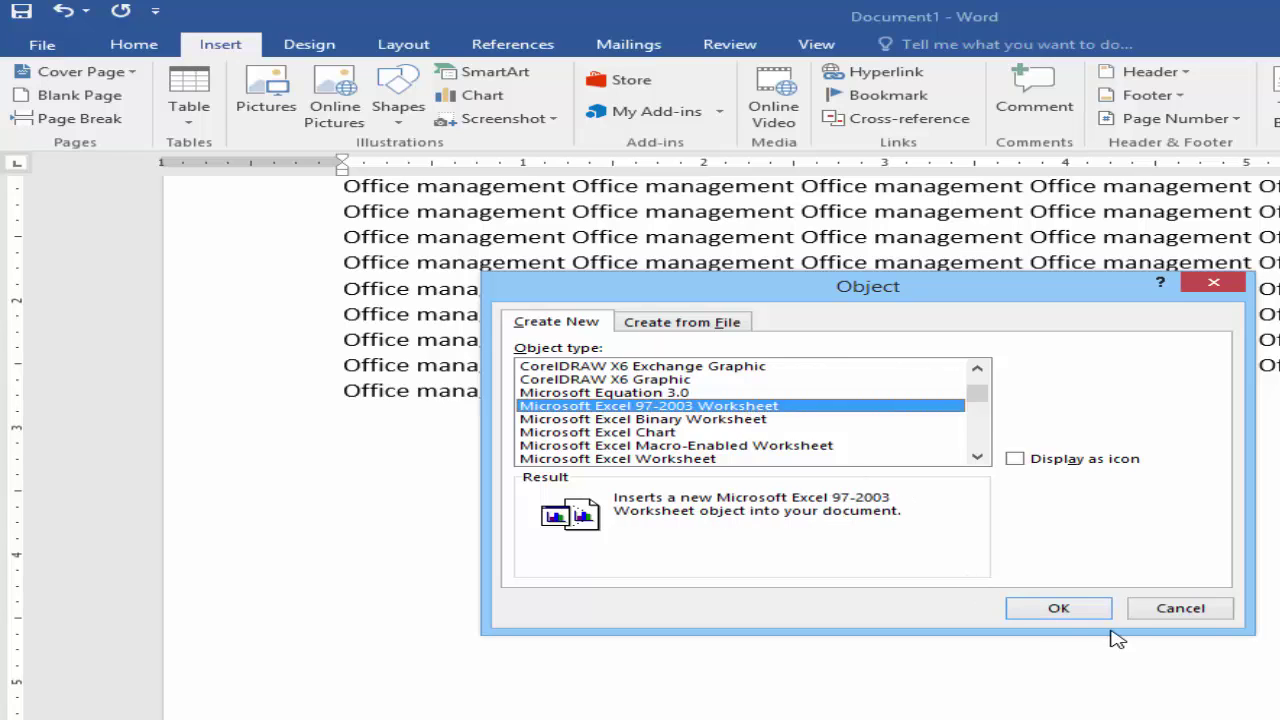
pyautogui.click(1061, 612)
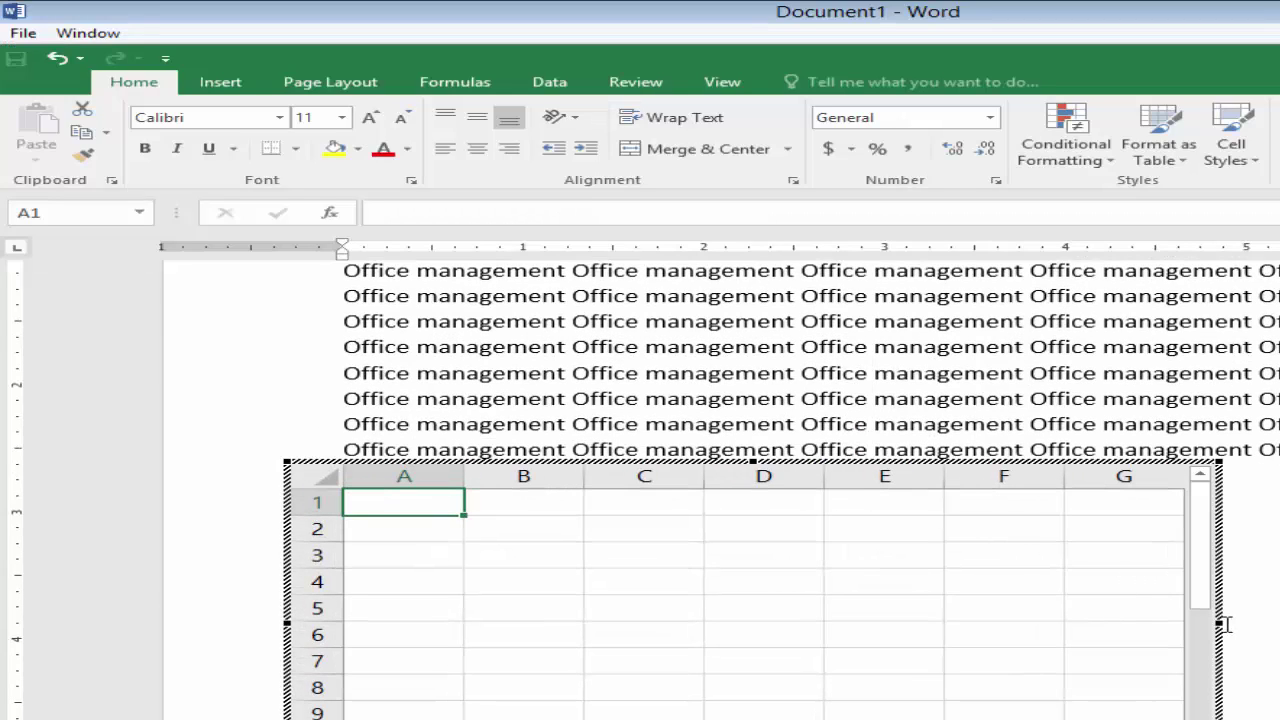
# Step: Widen the embedded worksheet and type test entries 'e', 'r', 'r' and 'wrw' into cells
pyautogui.moveTo(1219, 622); pyautogui.dragTo(1279, 622)
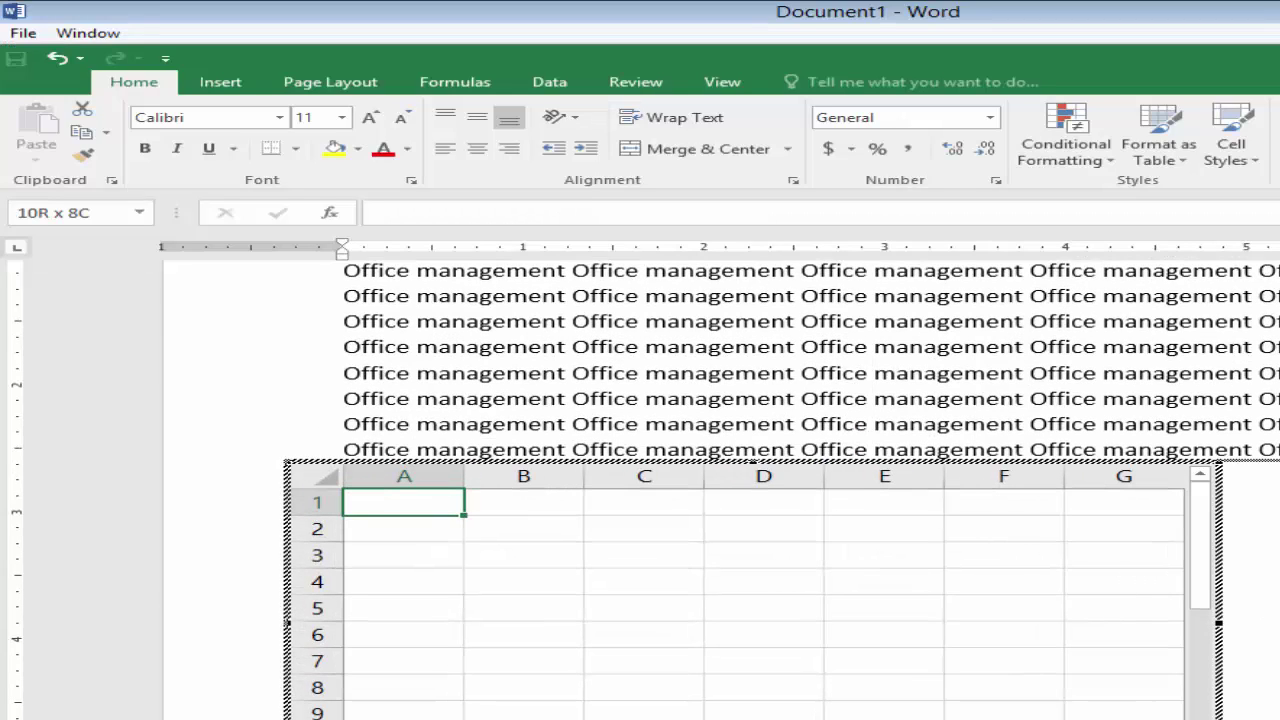
pyautogui.click(777, 603)
pyautogui.click(626, 603)
pyautogui.write('e')
pyautogui.click(691, 576)
pyautogui.write('r')
pyautogui.click(760, 630)
pyautogui.write('r')
pyautogui.click(520, 604)
pyautogui.write('wrw')
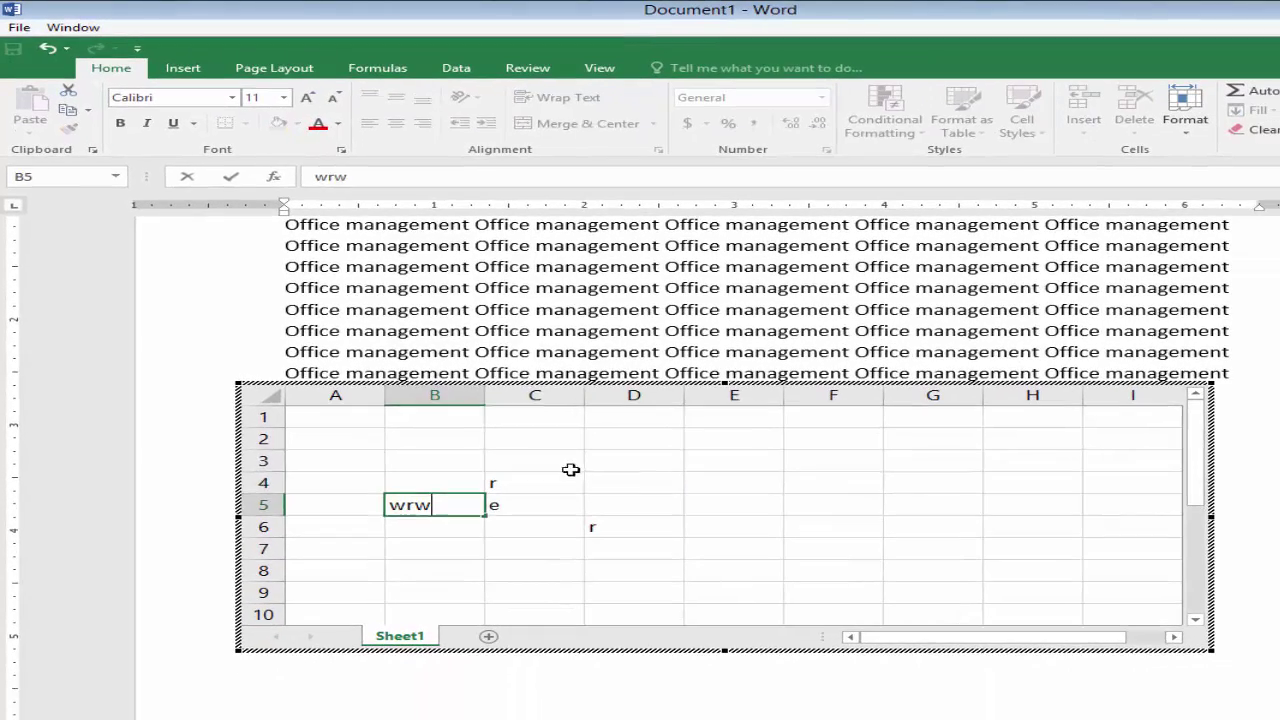
pyautogui.click(879, 578)
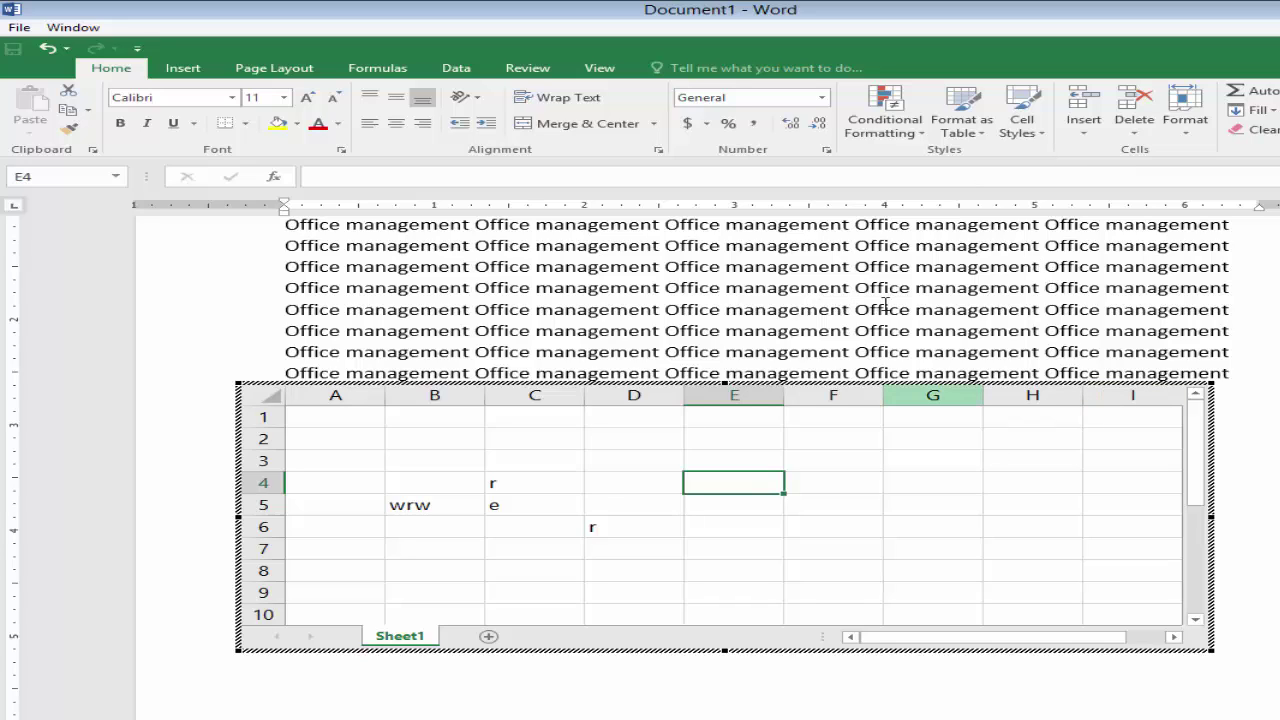
# Step: Leave worksheet editing, select the embedded worksheet and delete it from the document
pyautogui.click(815, 303)
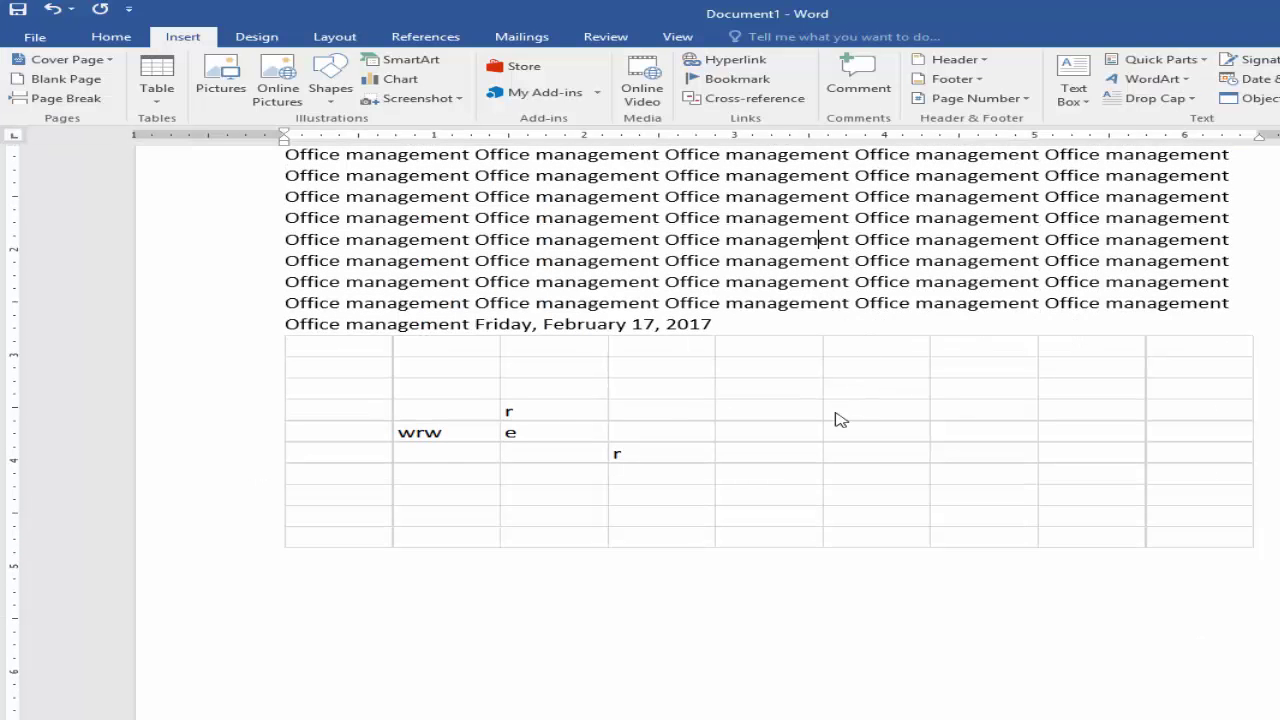
pyautogui.doubleClick(840, 420)
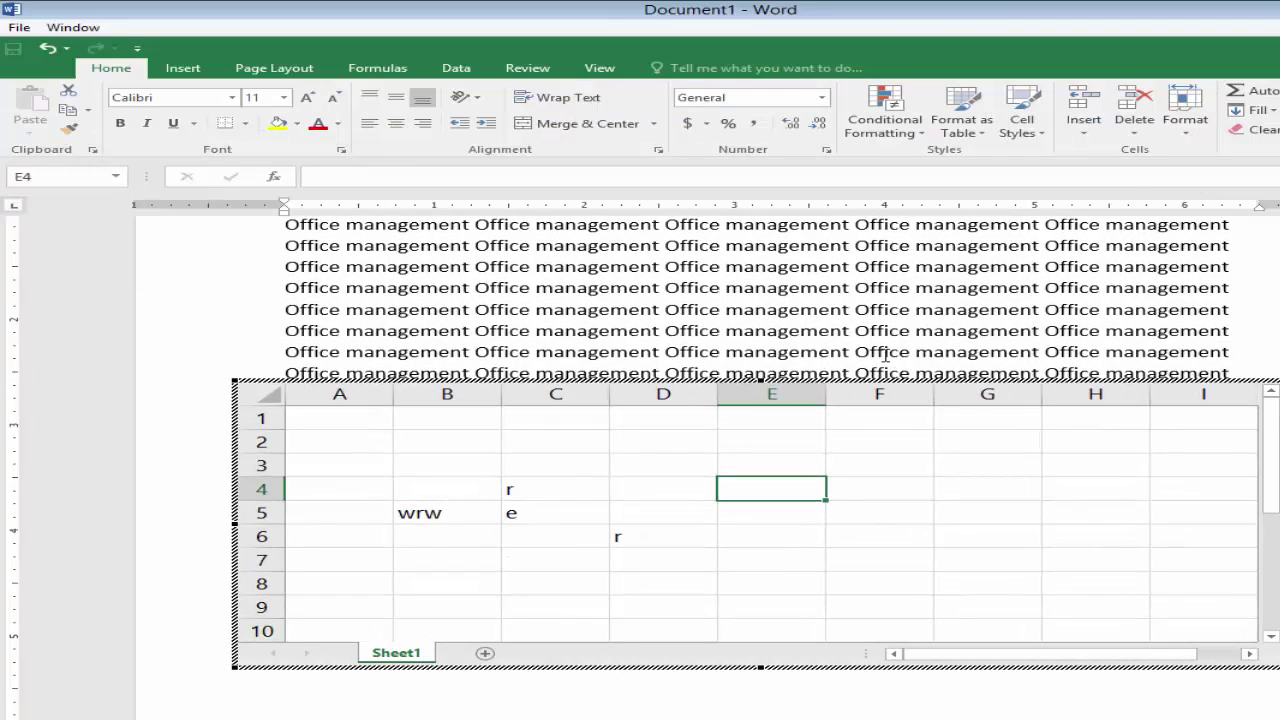
pyautogui.click(932, 312)
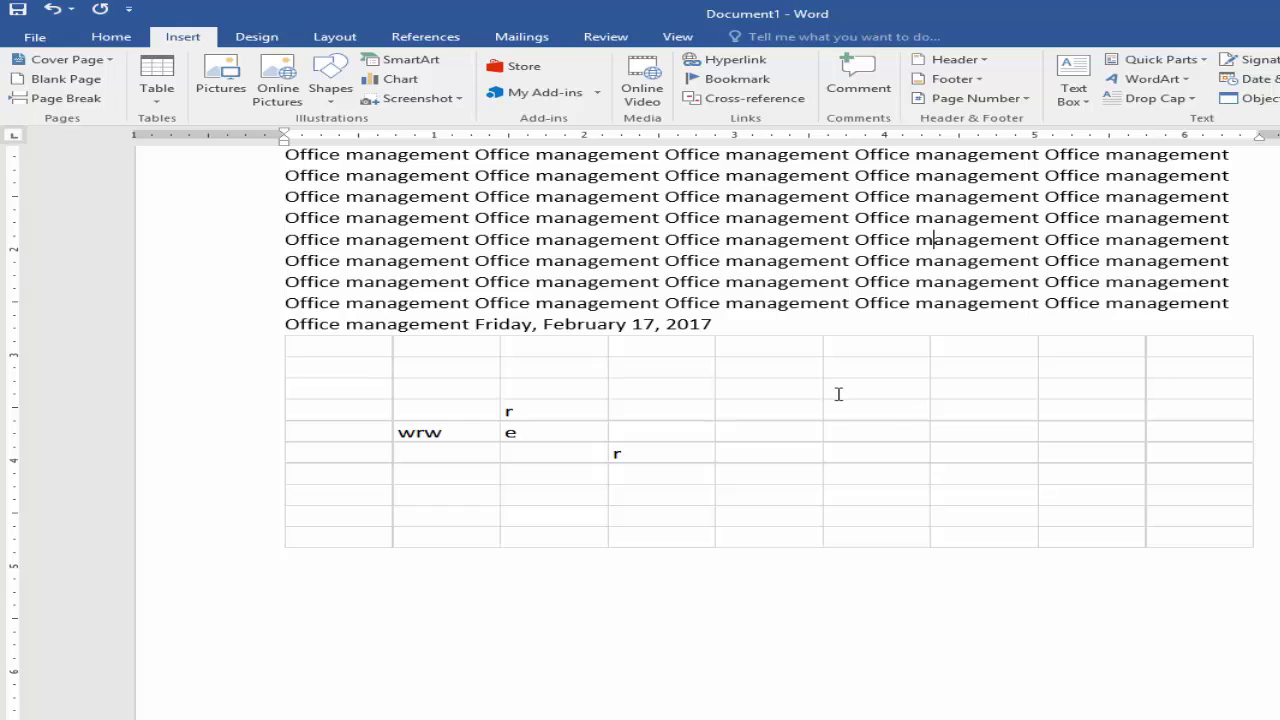
pyautogui.click(826, 389)
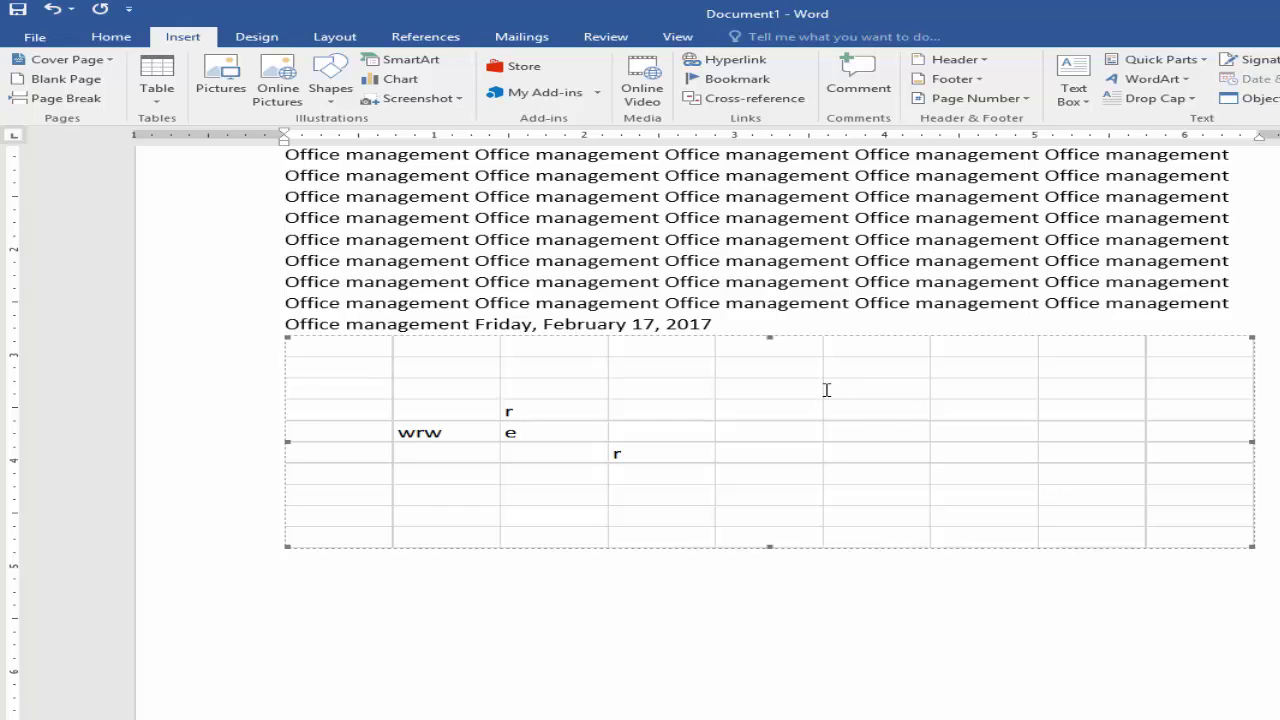
pyautogui.press('Delete')
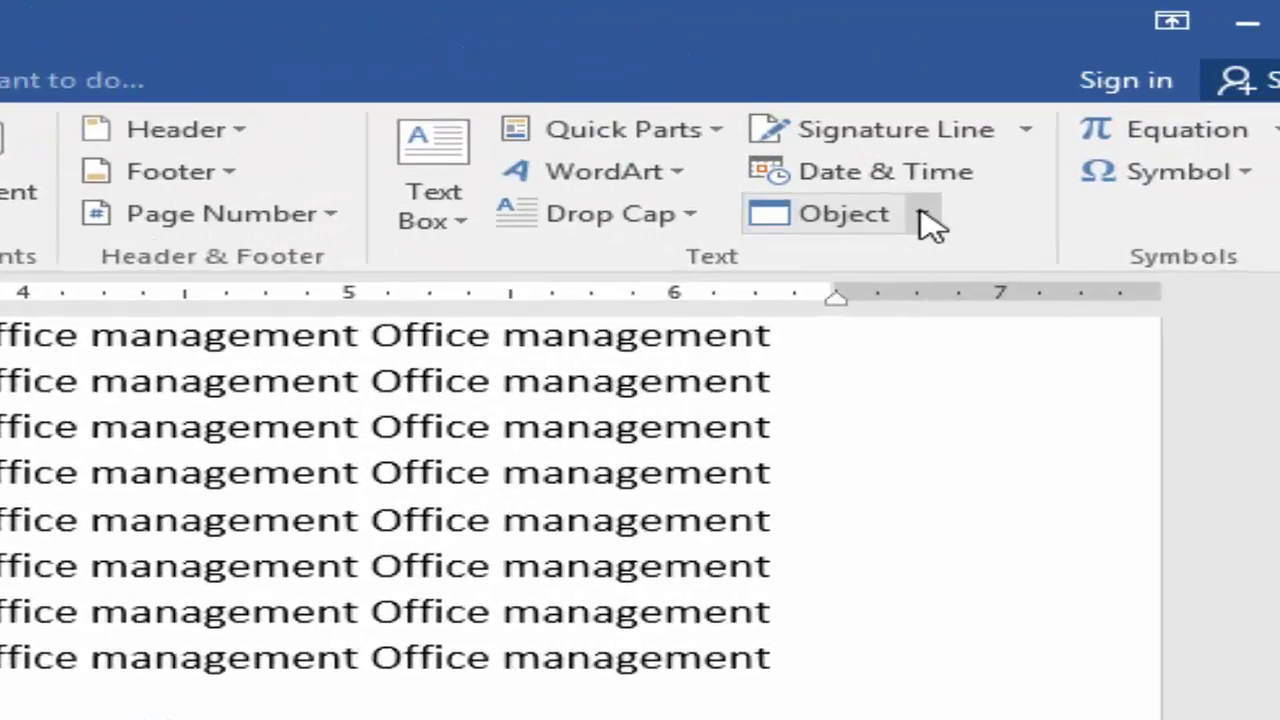
# Step: Insert the text of Falcon computer academy.docx after the date and move to the empty line below
pyautogui.click(1279, 98)
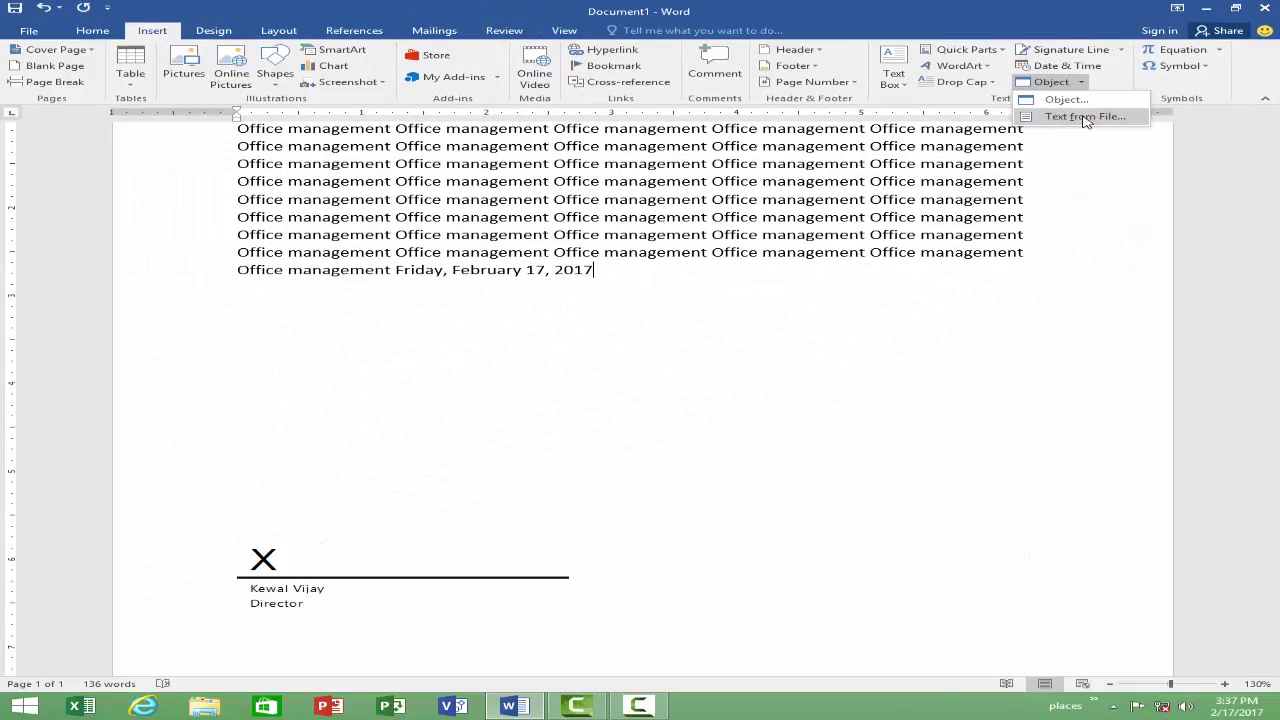
pyautogui.click(1085, 117)
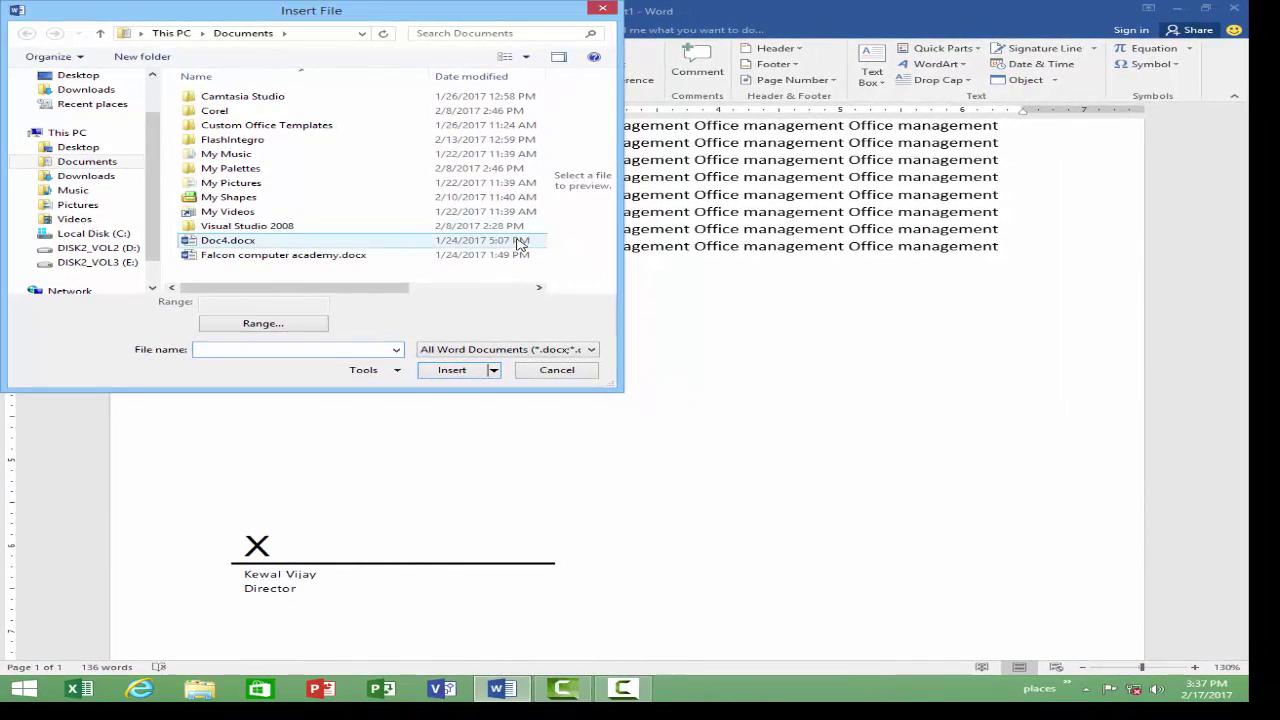
pyautogui.click(243, 258)
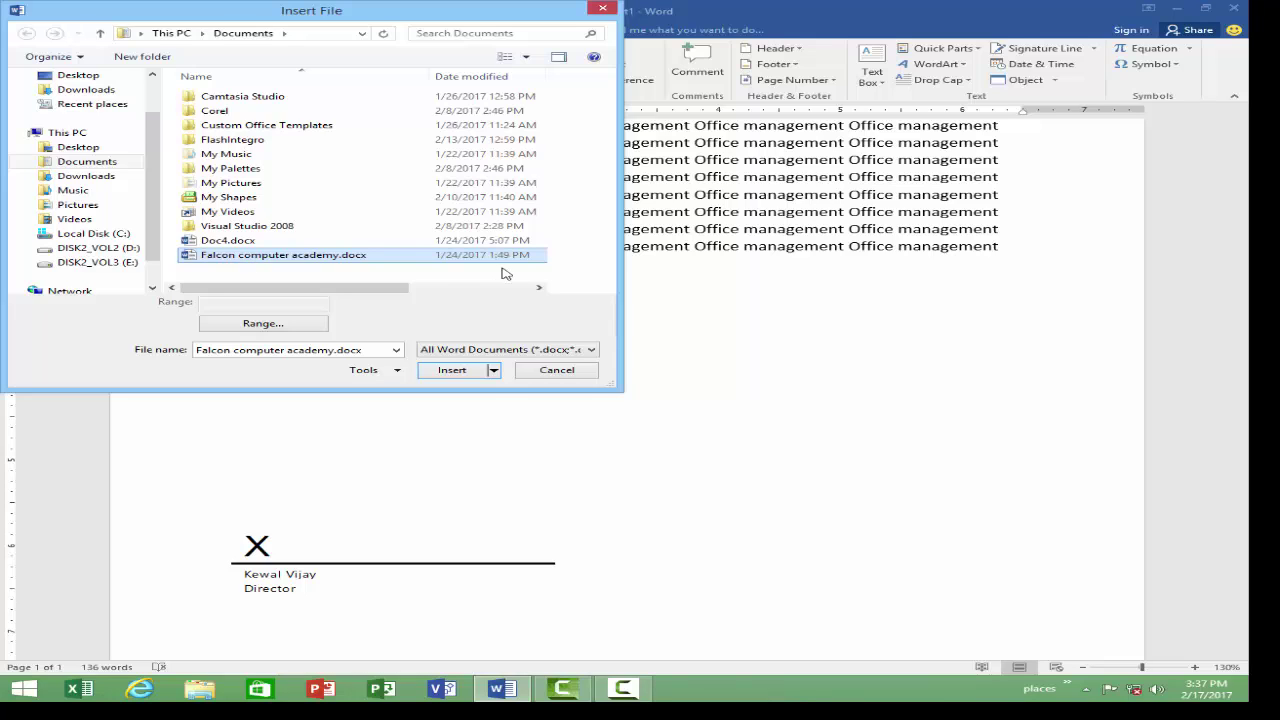
pyautogui.click(448, 372)
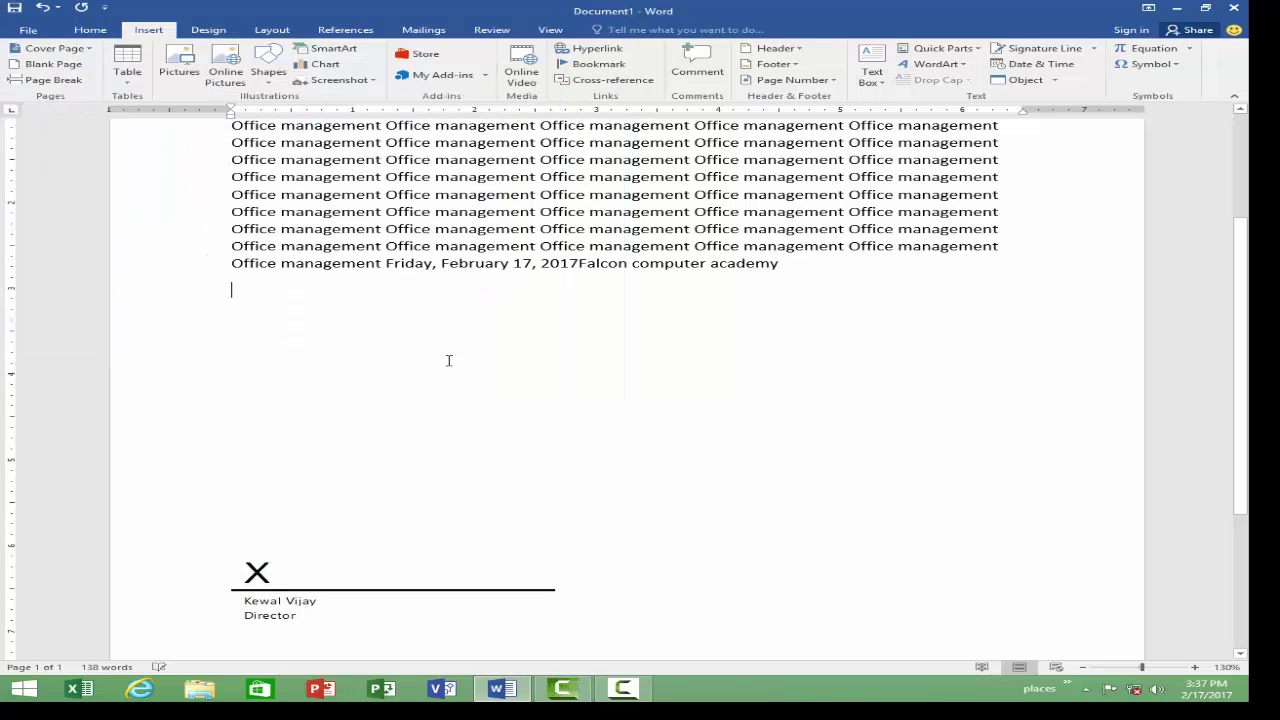
pyautogui.moveTo(597, 272); pyautogui.dragTo(814, 277)
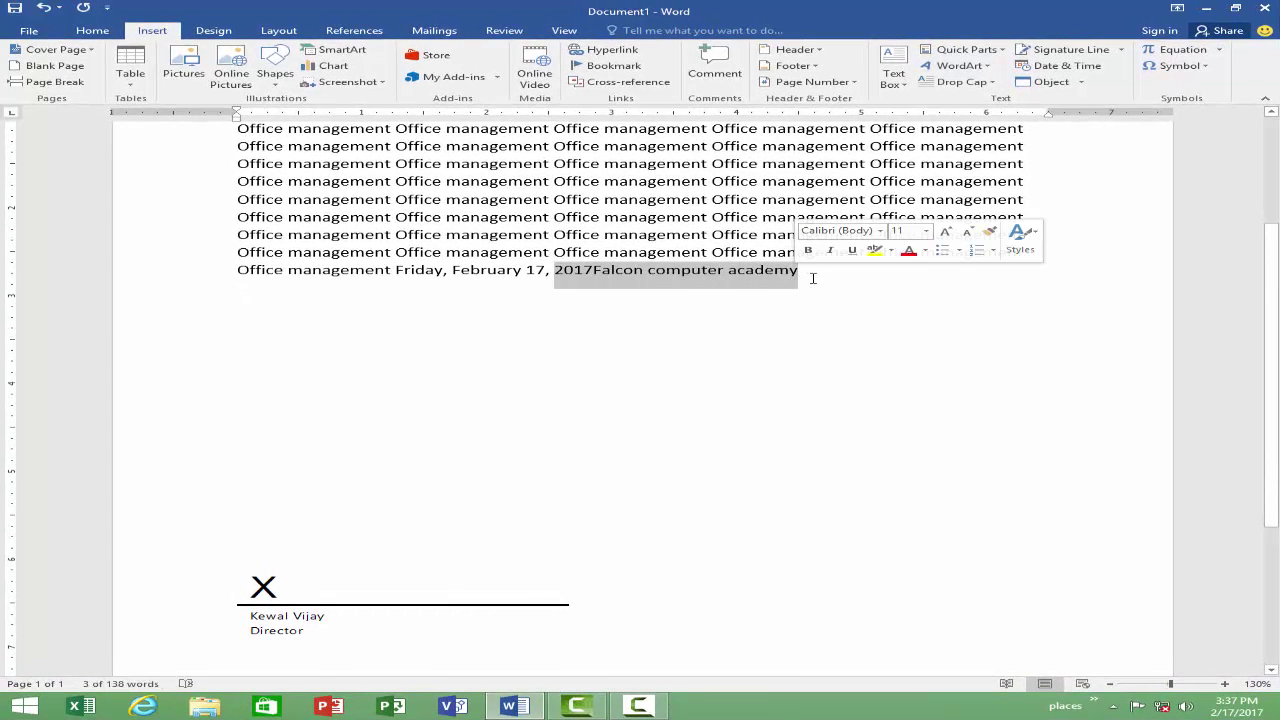
pyautogui.click(615, 309)
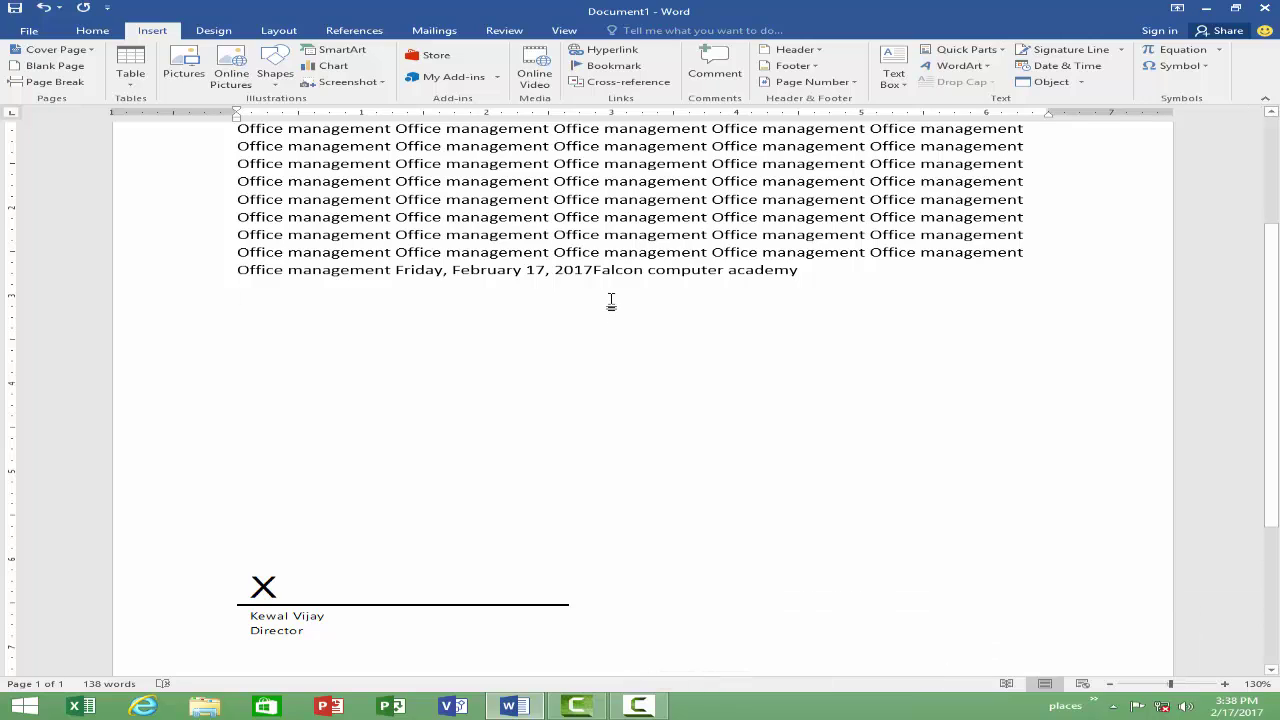
pyautogui.click(1207, 66)
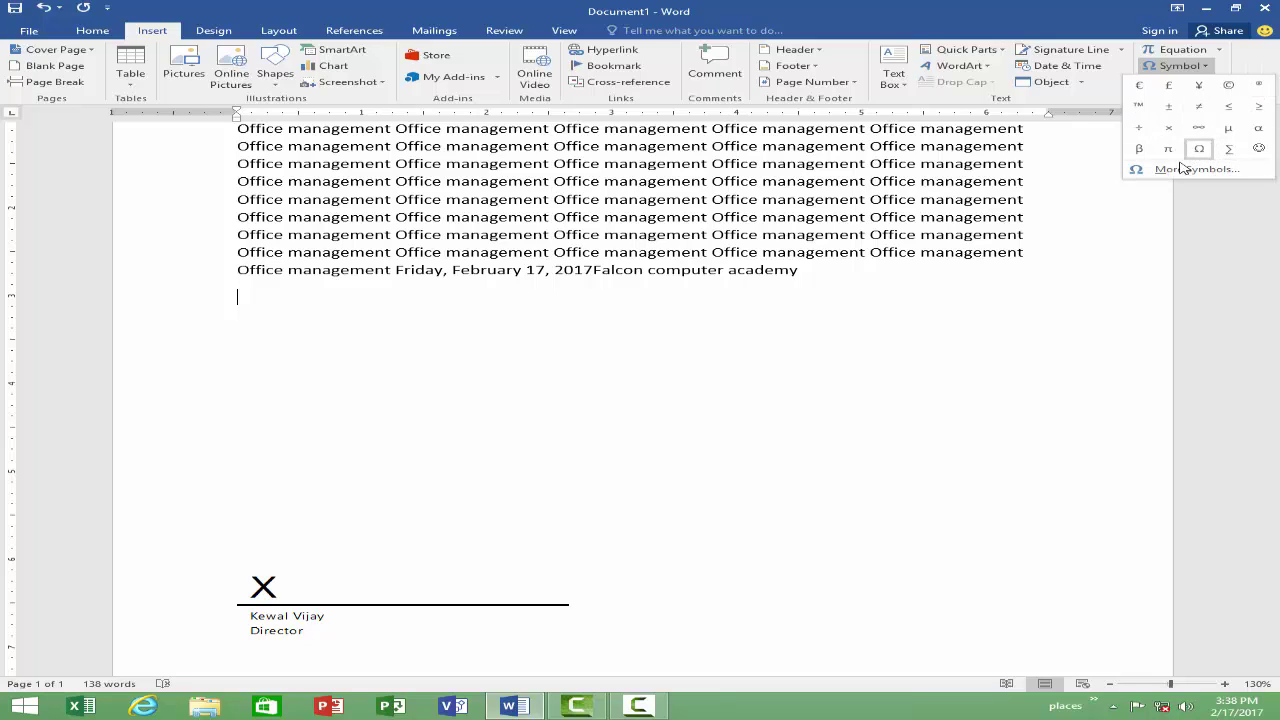
# Step: Insert a Wingdings right-arrow symbol from the Symbol dialog onto the empty line
pyautogui.click(1183, 170)
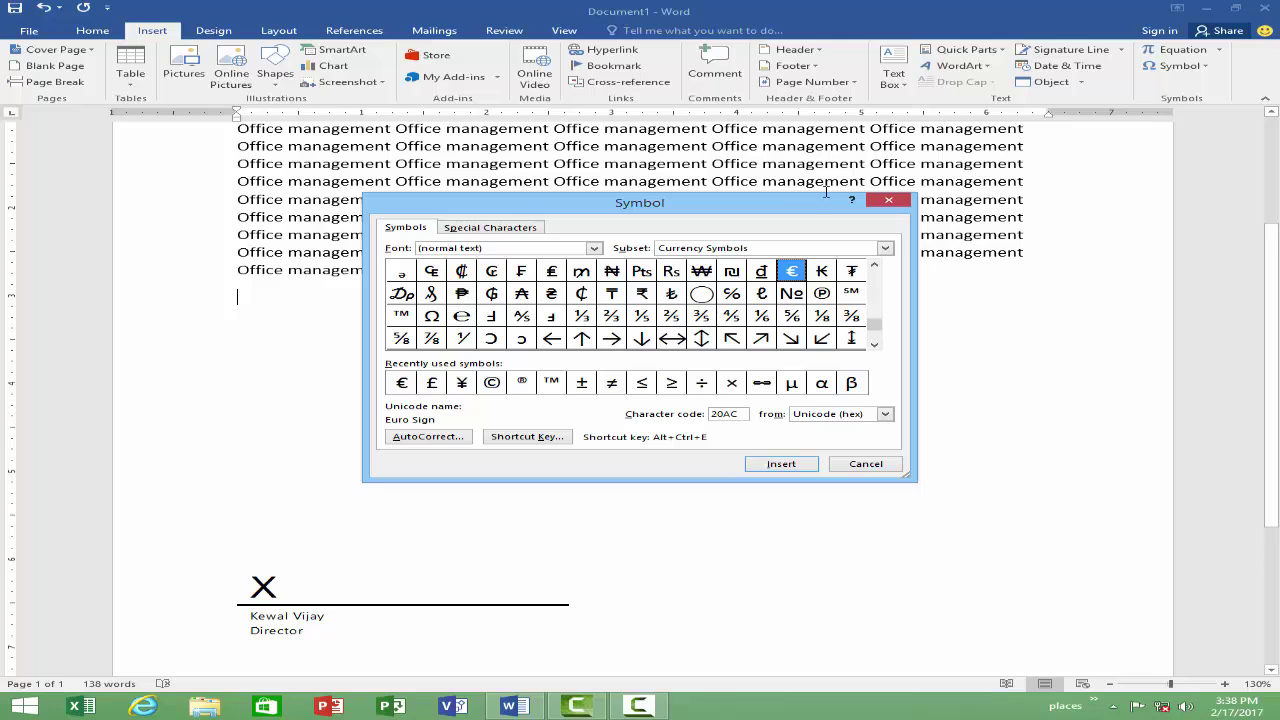
pyautogui.moveTo(661, 206); pyautogui.dragTo(563, 158)
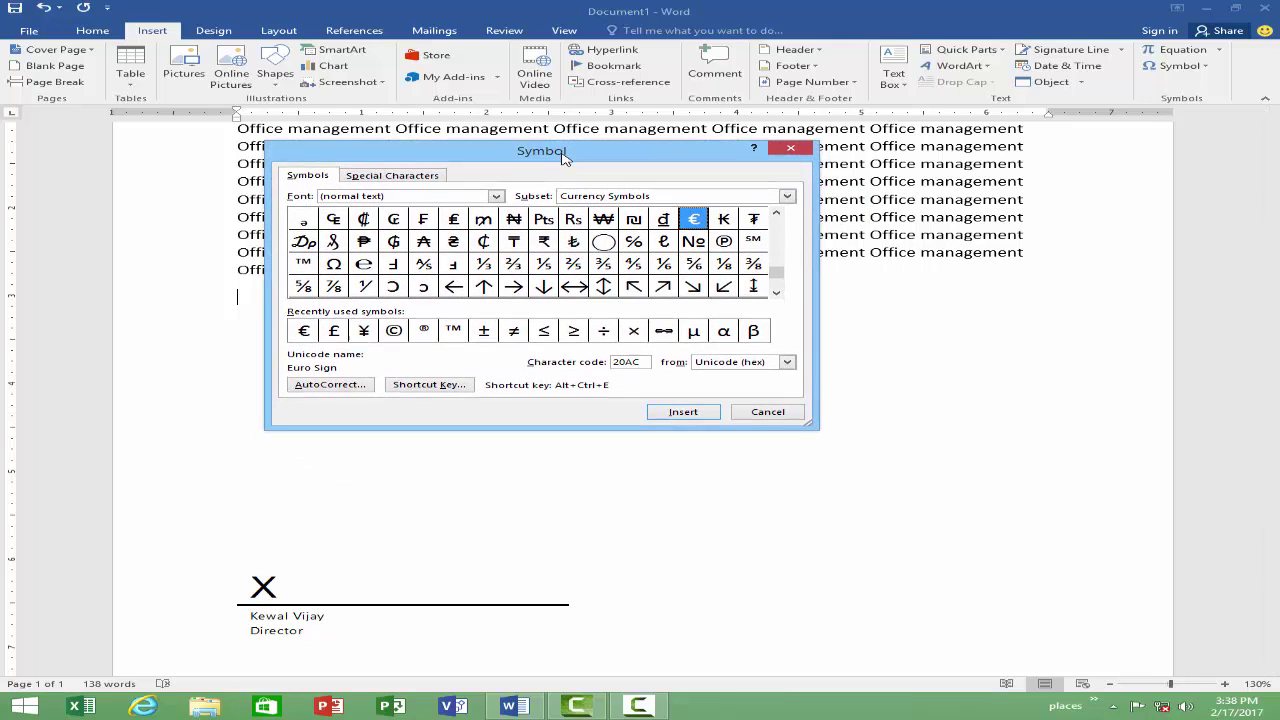
pyautogui.click(416, 180)
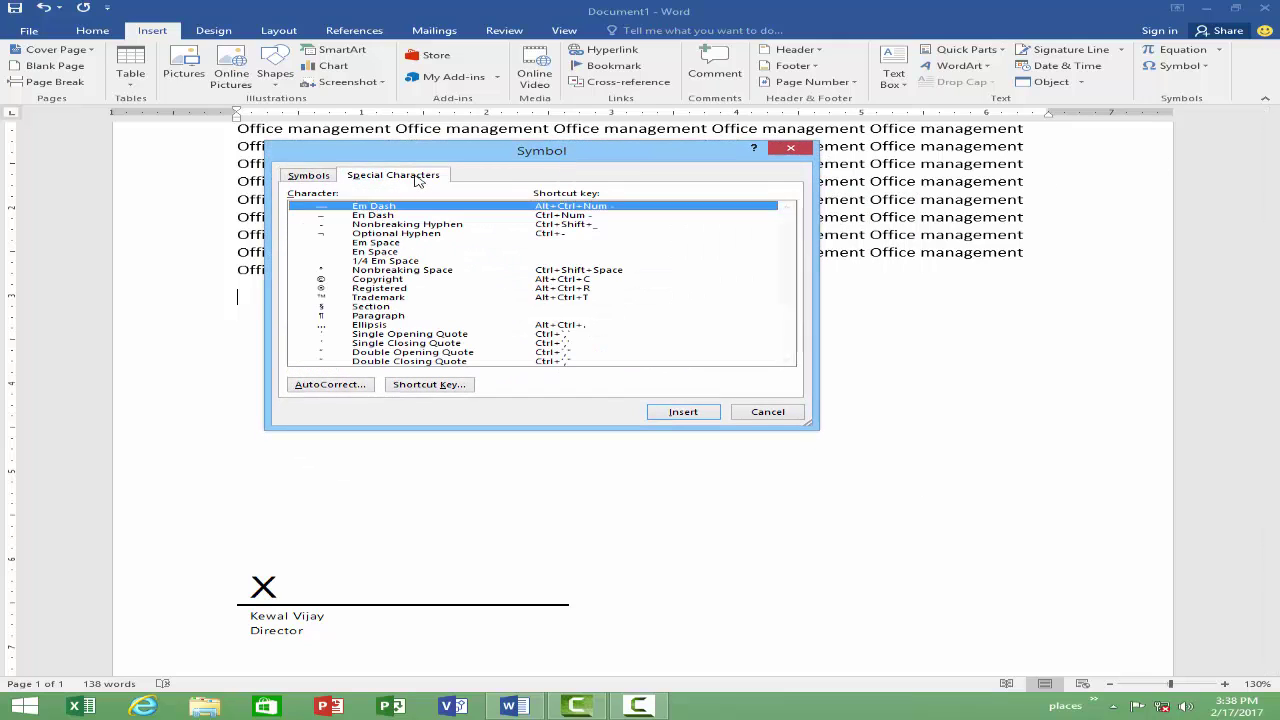
pyautogui.scroll(-2, 368, 268)
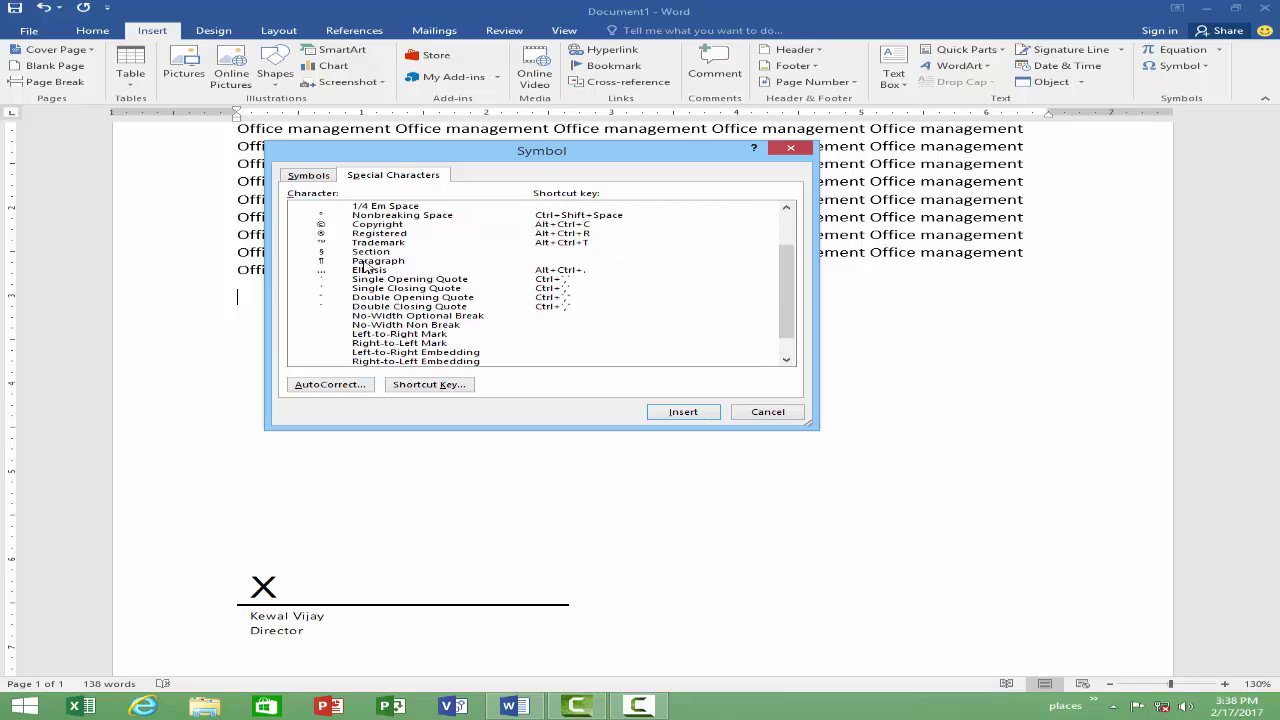
pyautogui.scroll(2, 368, 268)
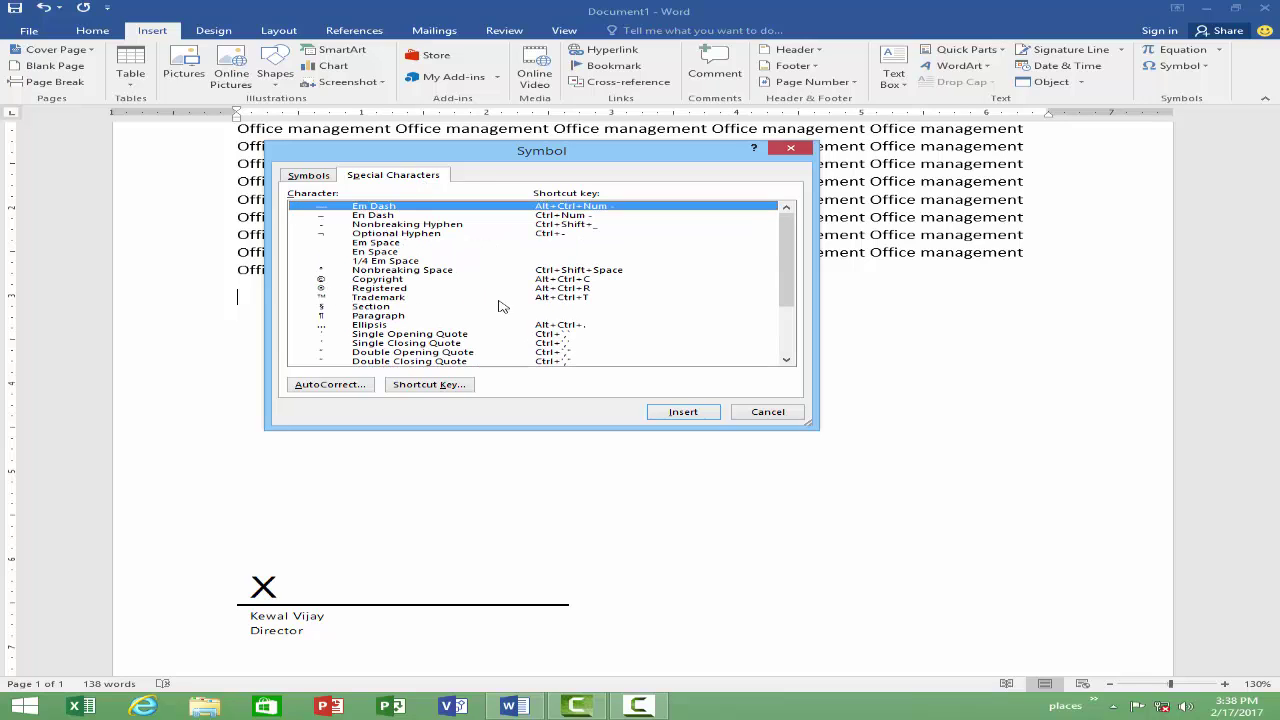
pyautogui.moveTo(811, 425); pyautogui.dragTo(1056, 591)
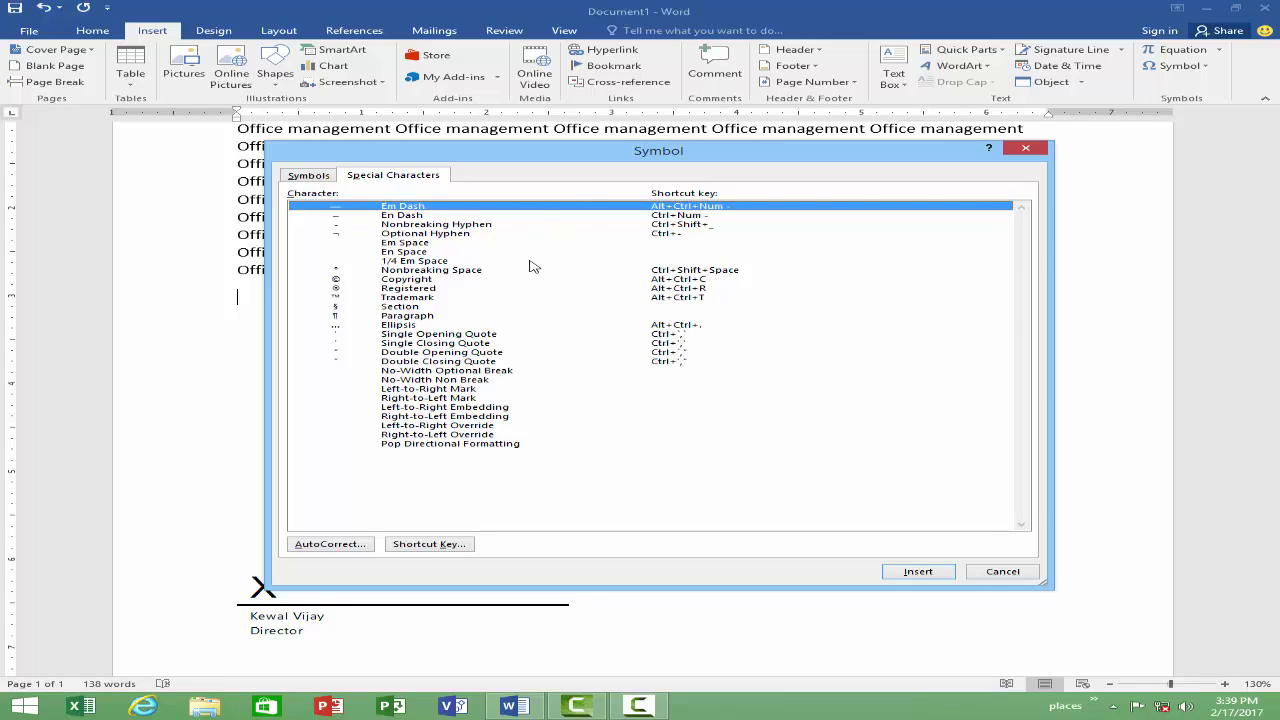
pyautogui.click(309, 176)
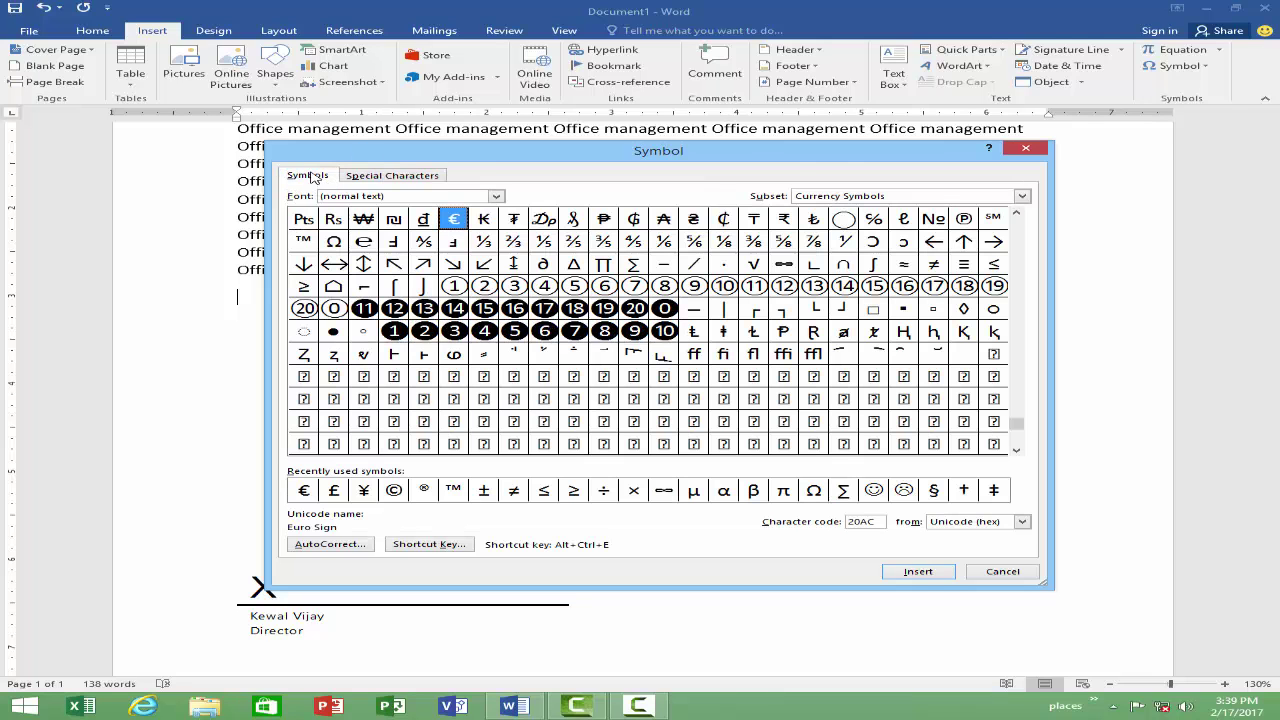
pyautogui.click(496, 196)
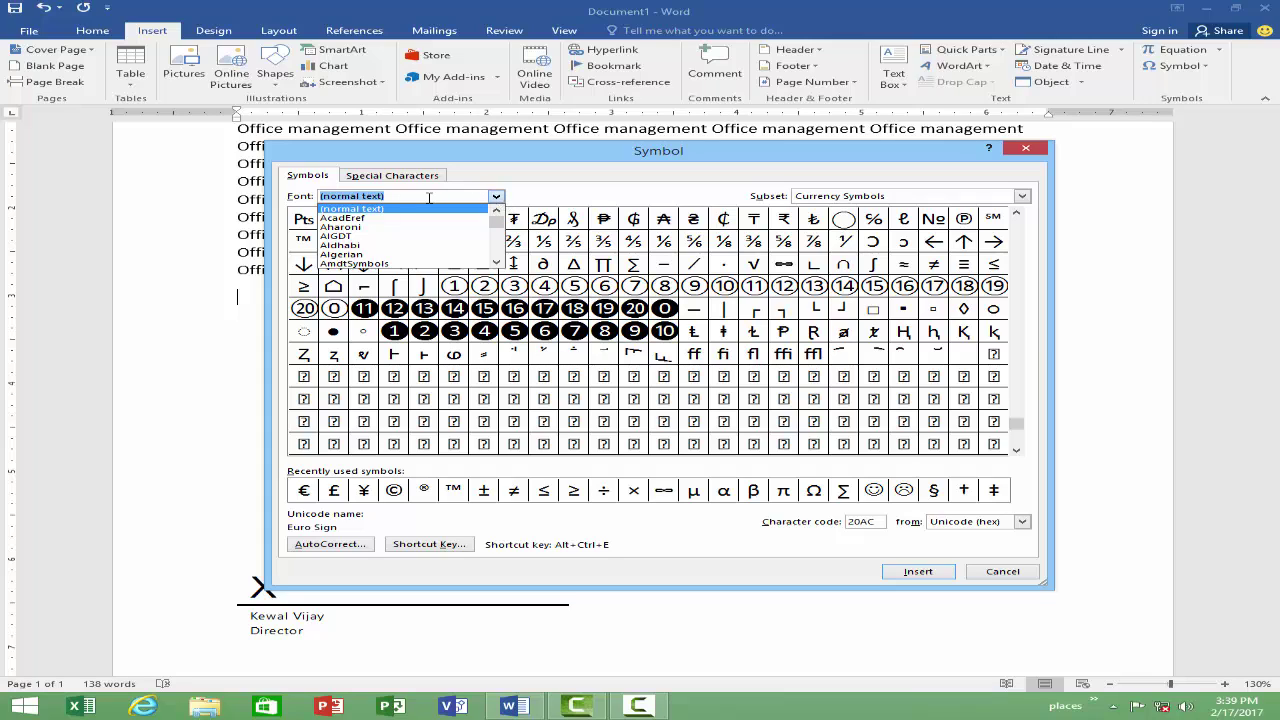
pyautogui.write('wingding')
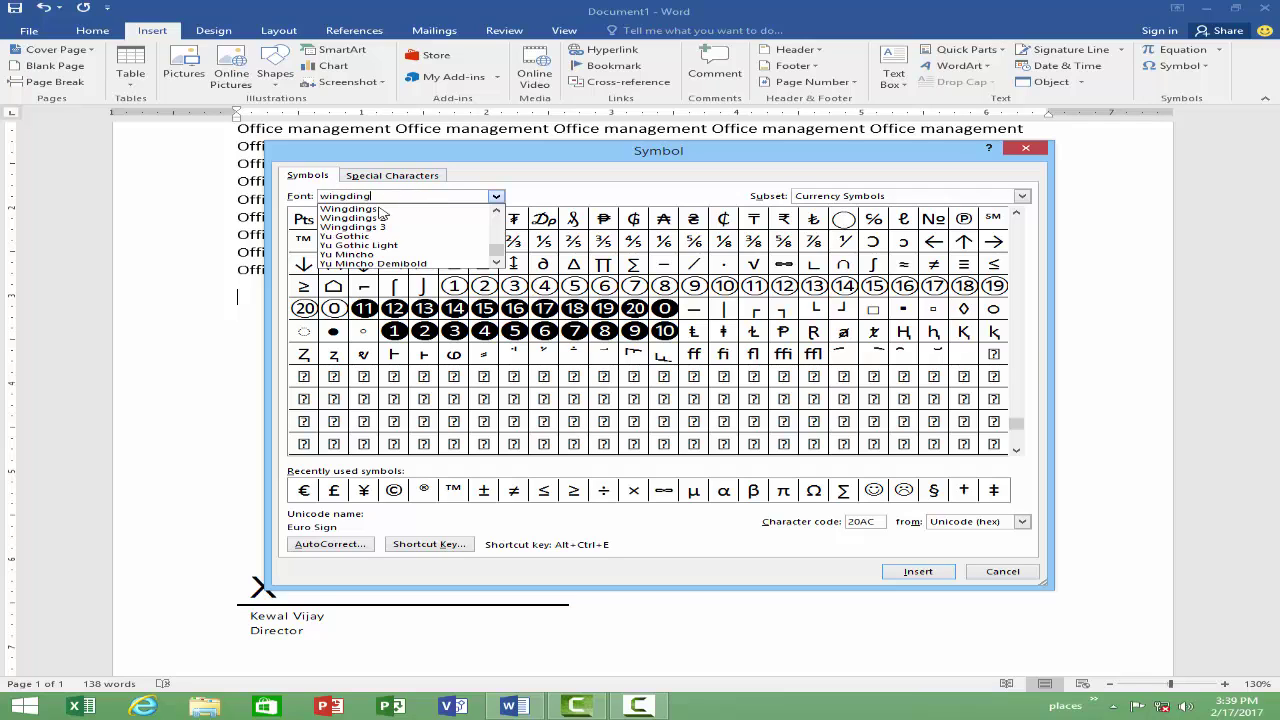
pyautogui.click(381, 209)
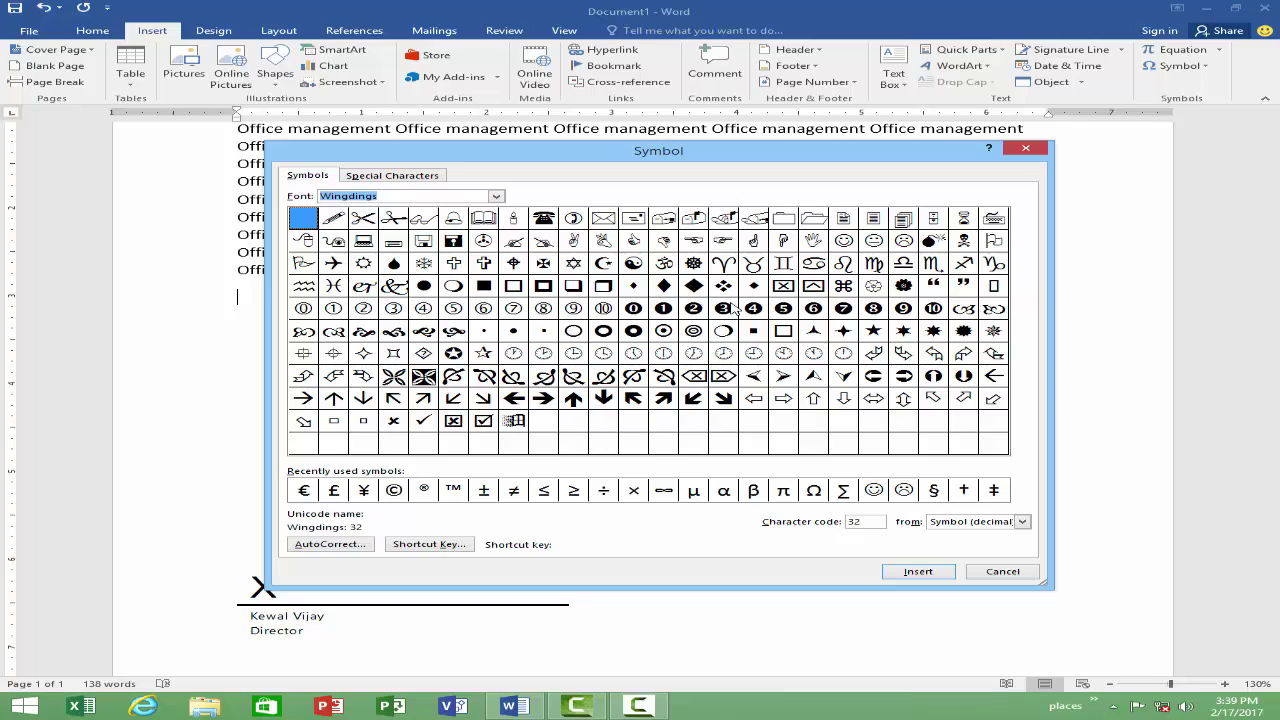
pyautogui.click(542, 400)
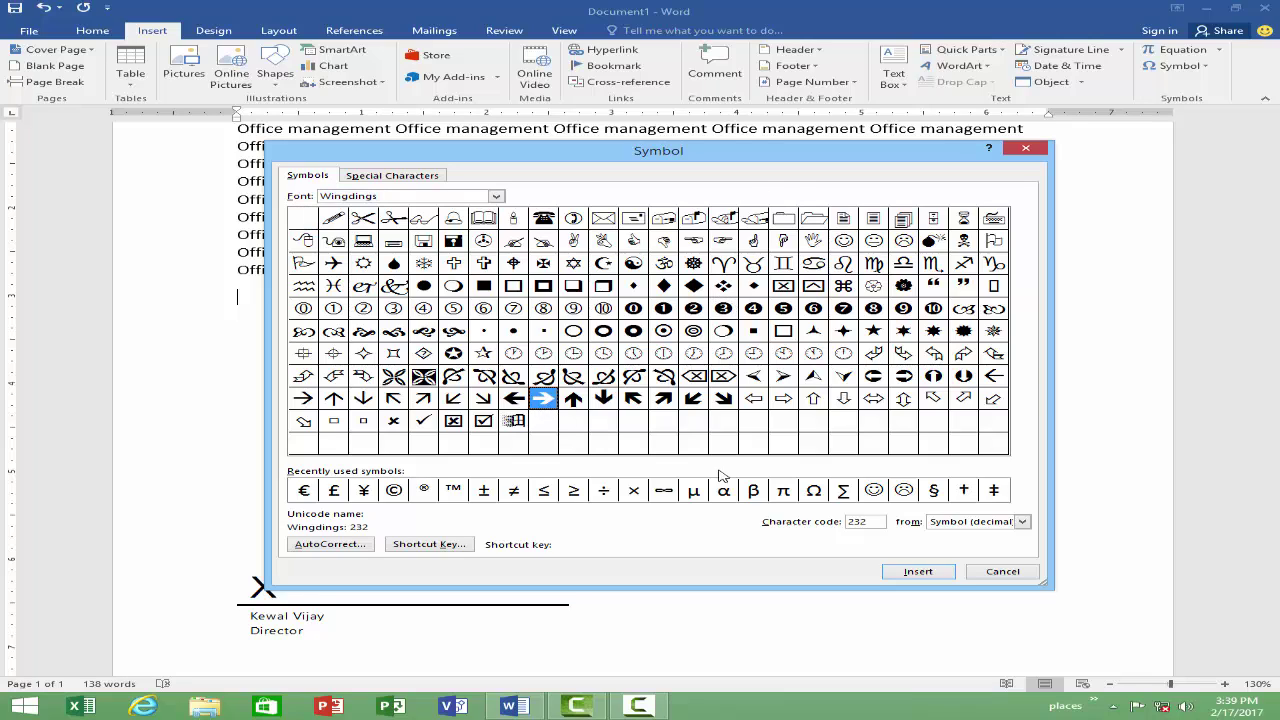
pyautogui.click(919, 572)
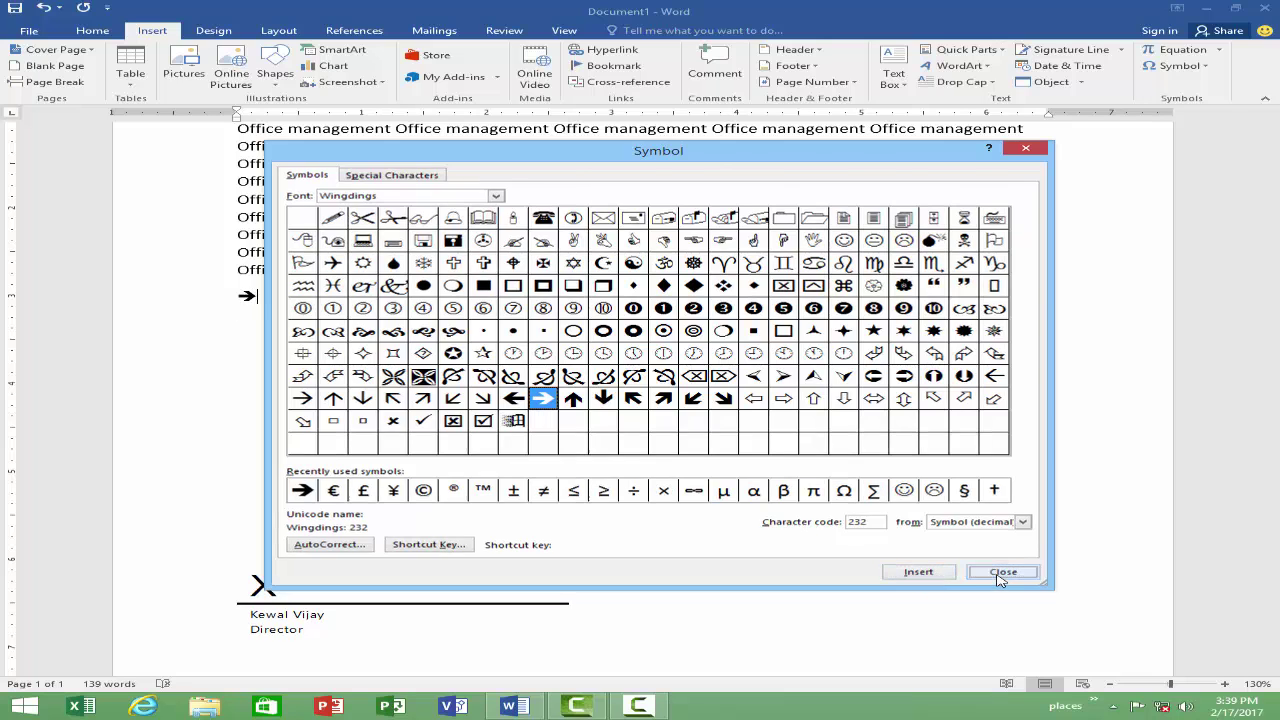
pyautogui.click(1003, 571)
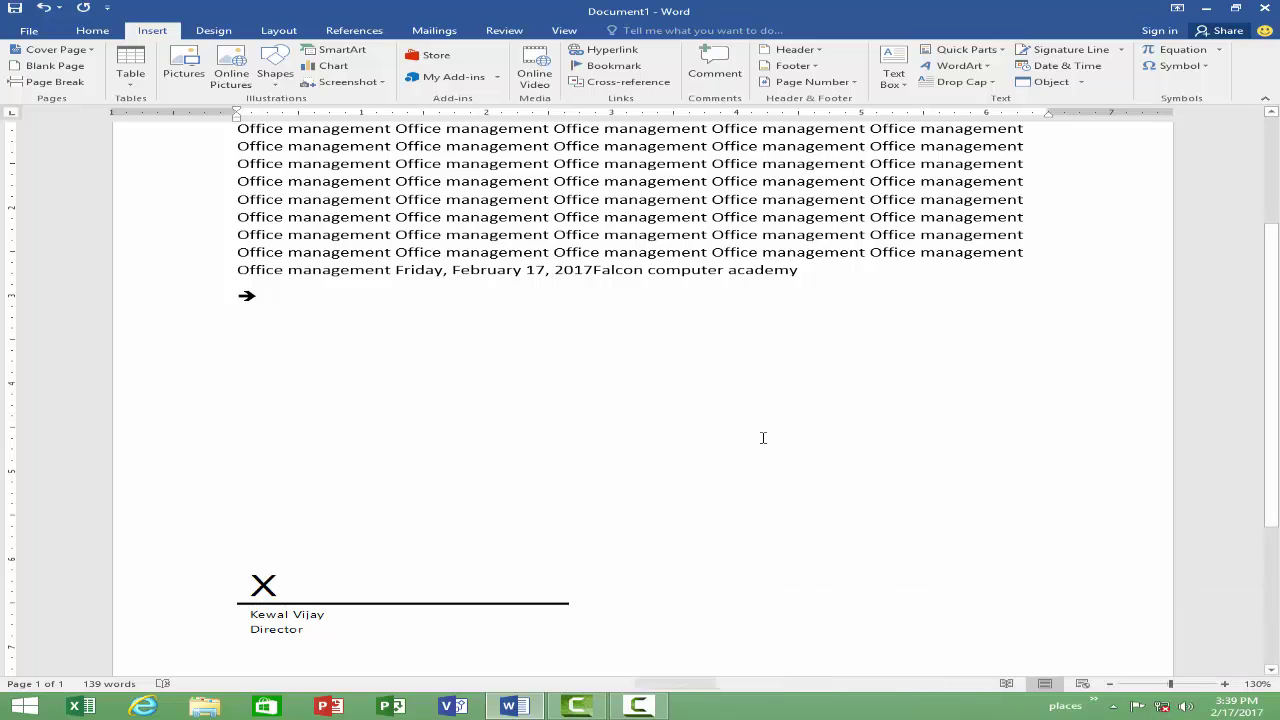
# Step: Insert a Wingdings check mark right after the arrow
pyautogui.click(1206, 66)
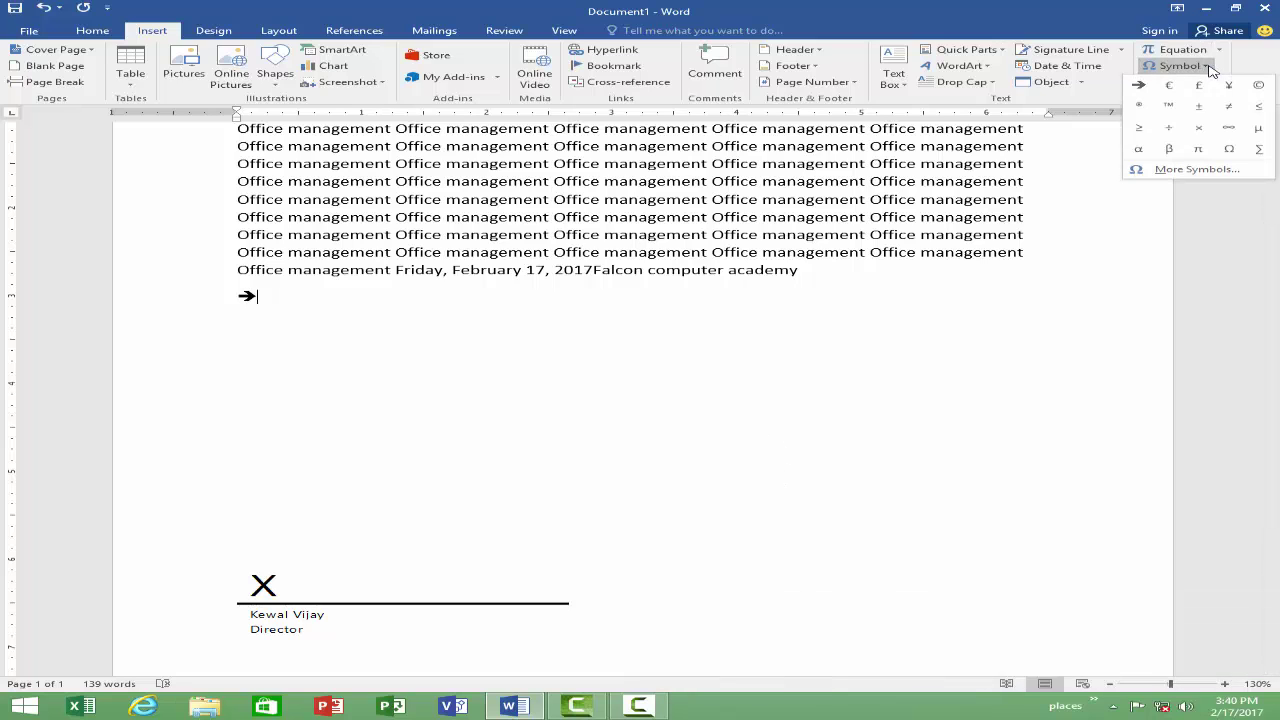
pyautogui.click(1186, 176)
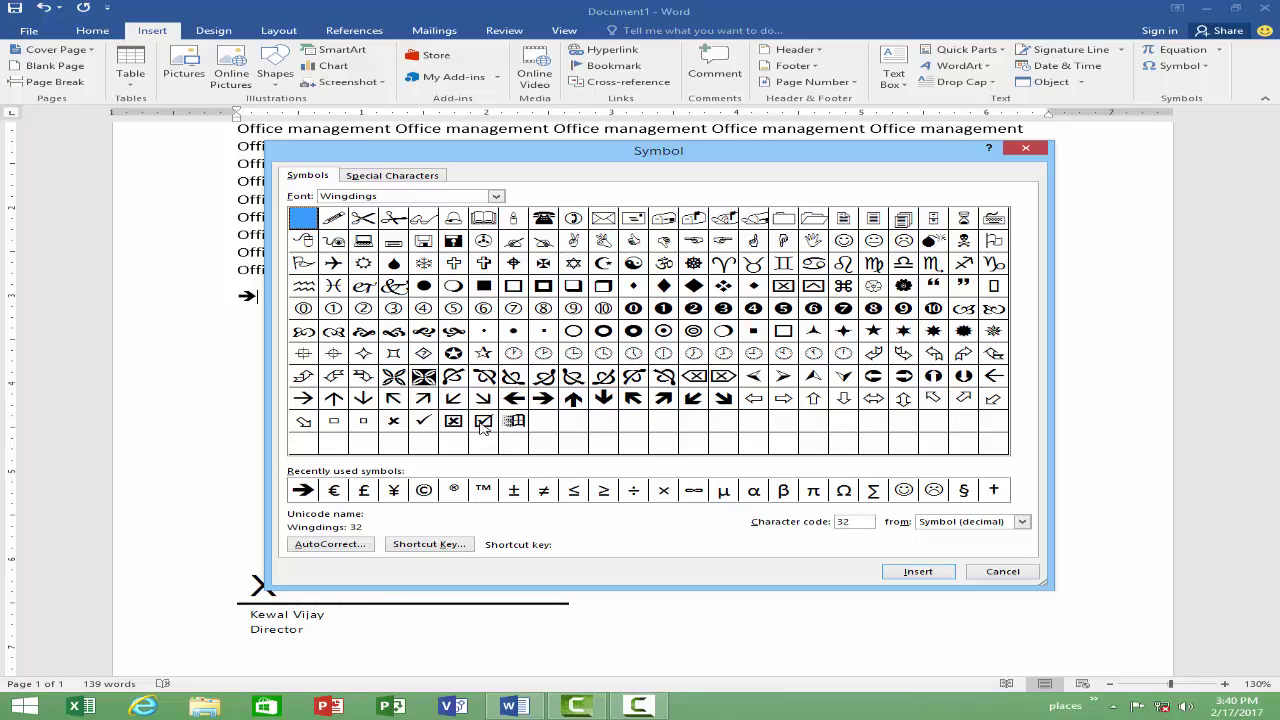
pyautogui.click(423, 423)
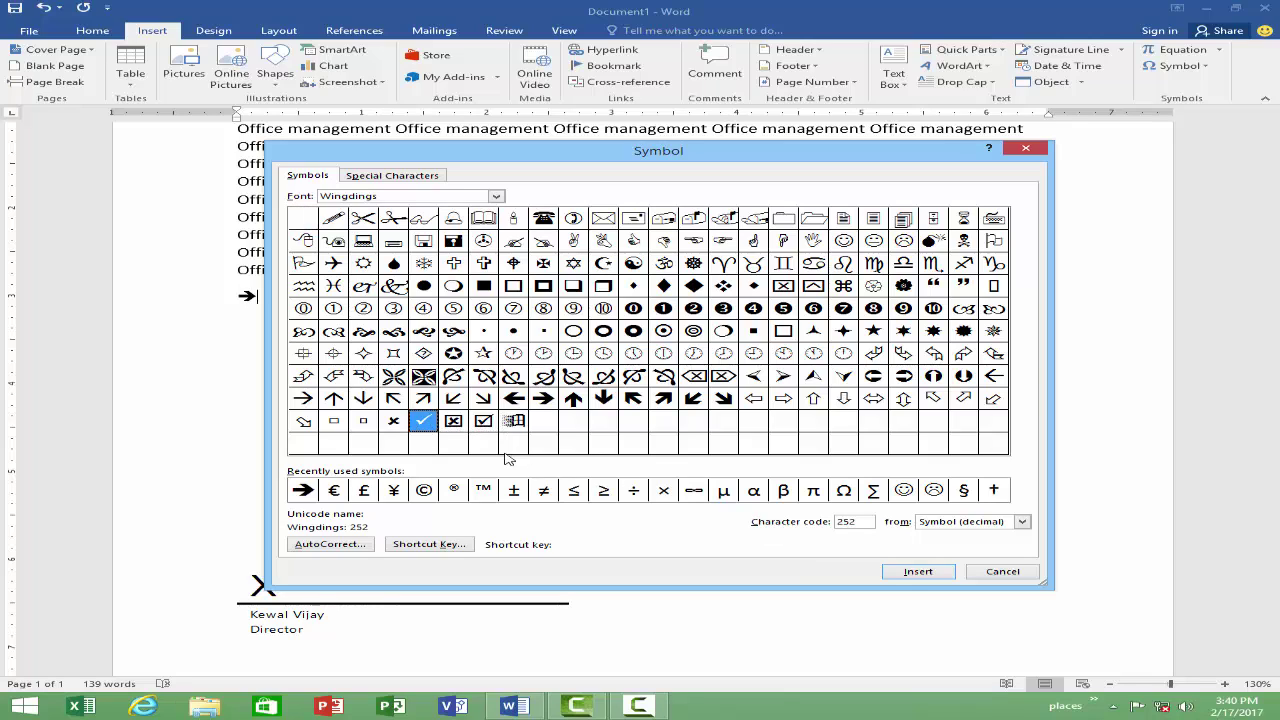
pyautogui.click(918, 574)
pyautogui.click(1002, 572)
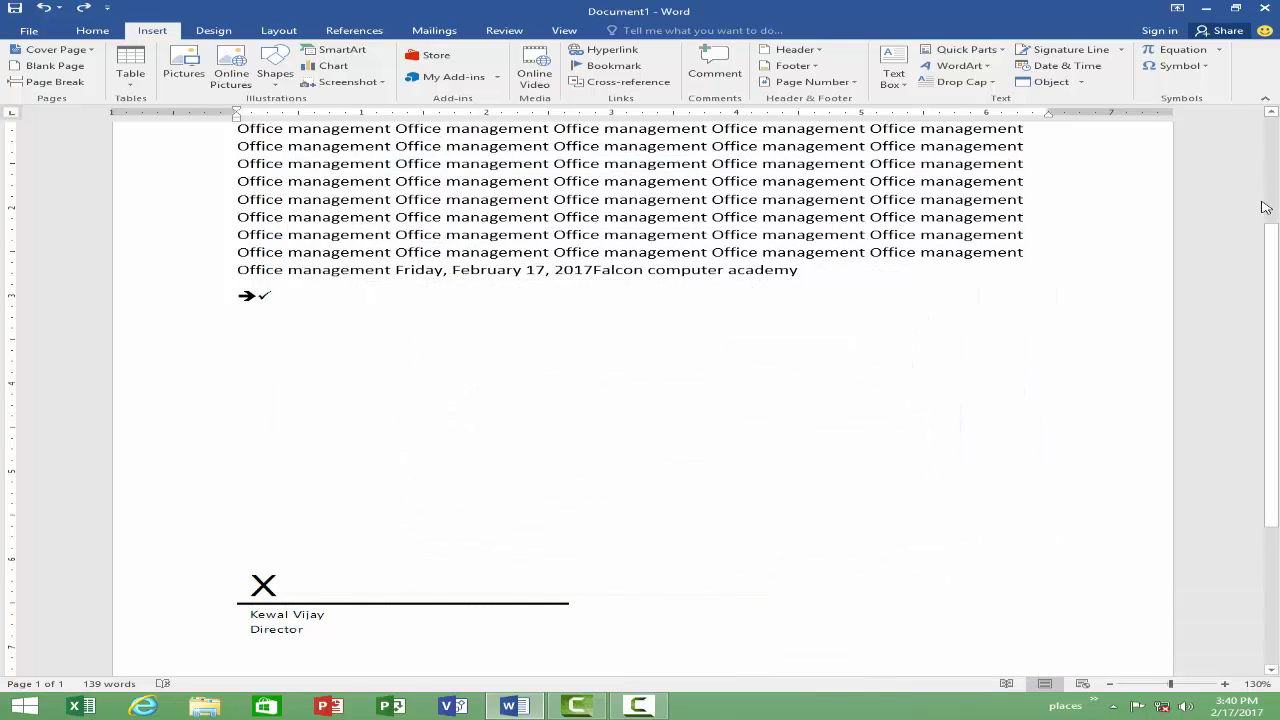
# Step: Start a new line and insert another Wingdings check mark on it
pyautogui.click(1180, 66)
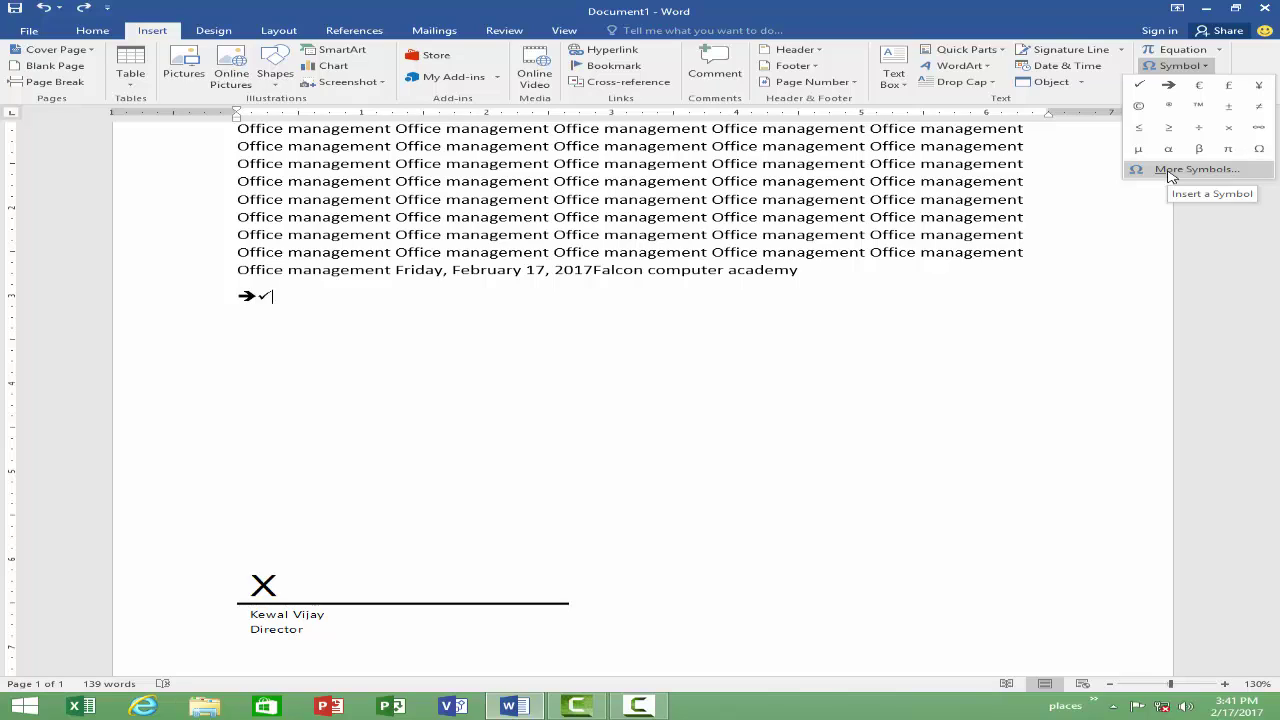
pyautogui.click(296, 298)
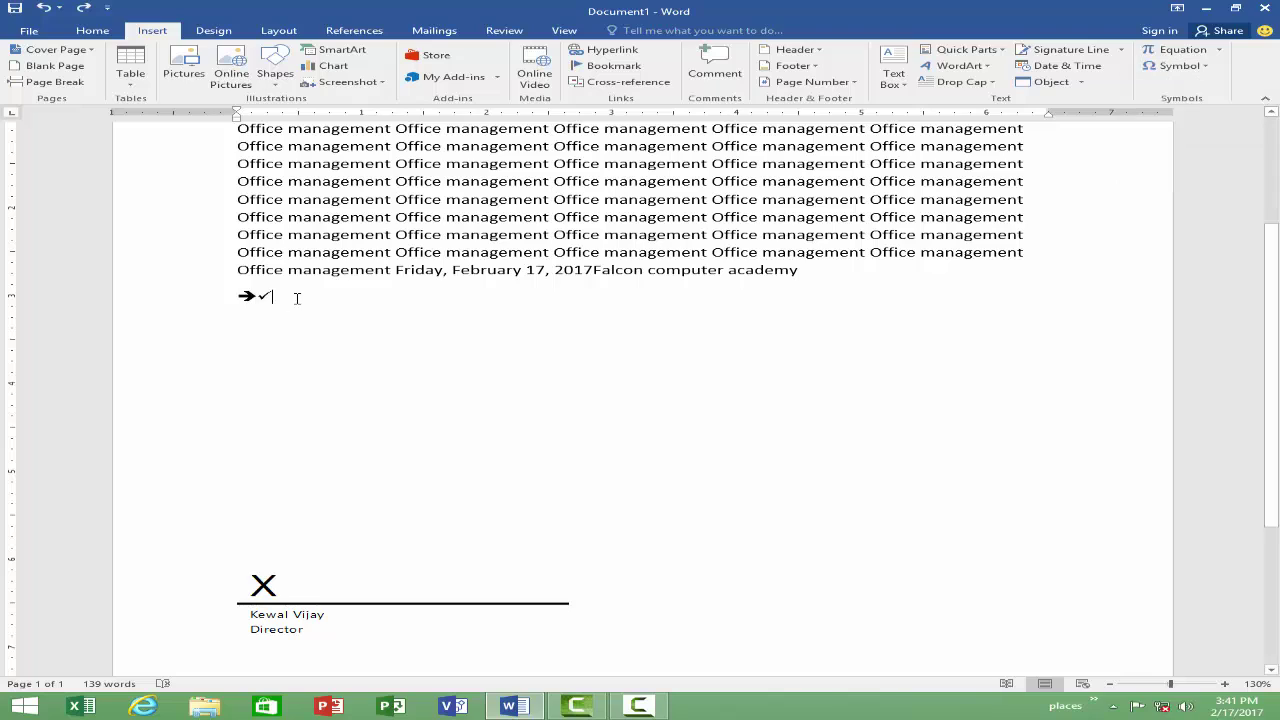
pyautogui.press('Return')
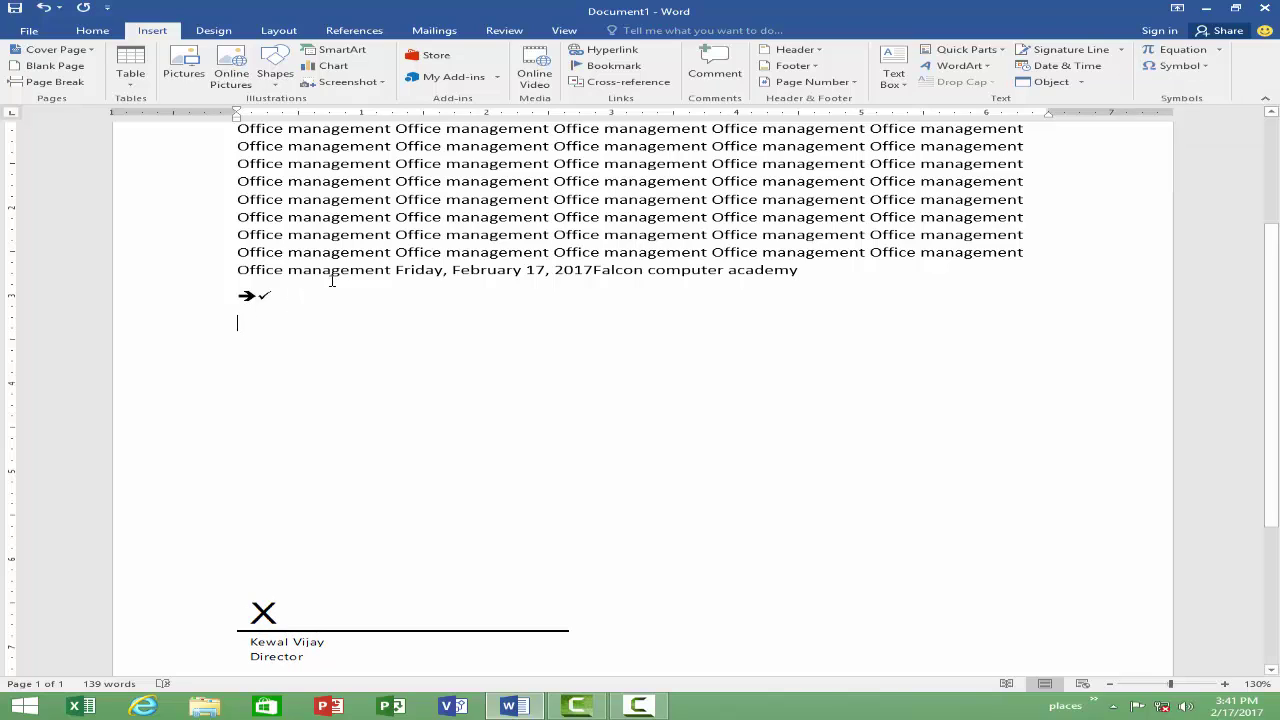
pyautogui.click(1207, 66)
pyautogui.click(1200, 171)
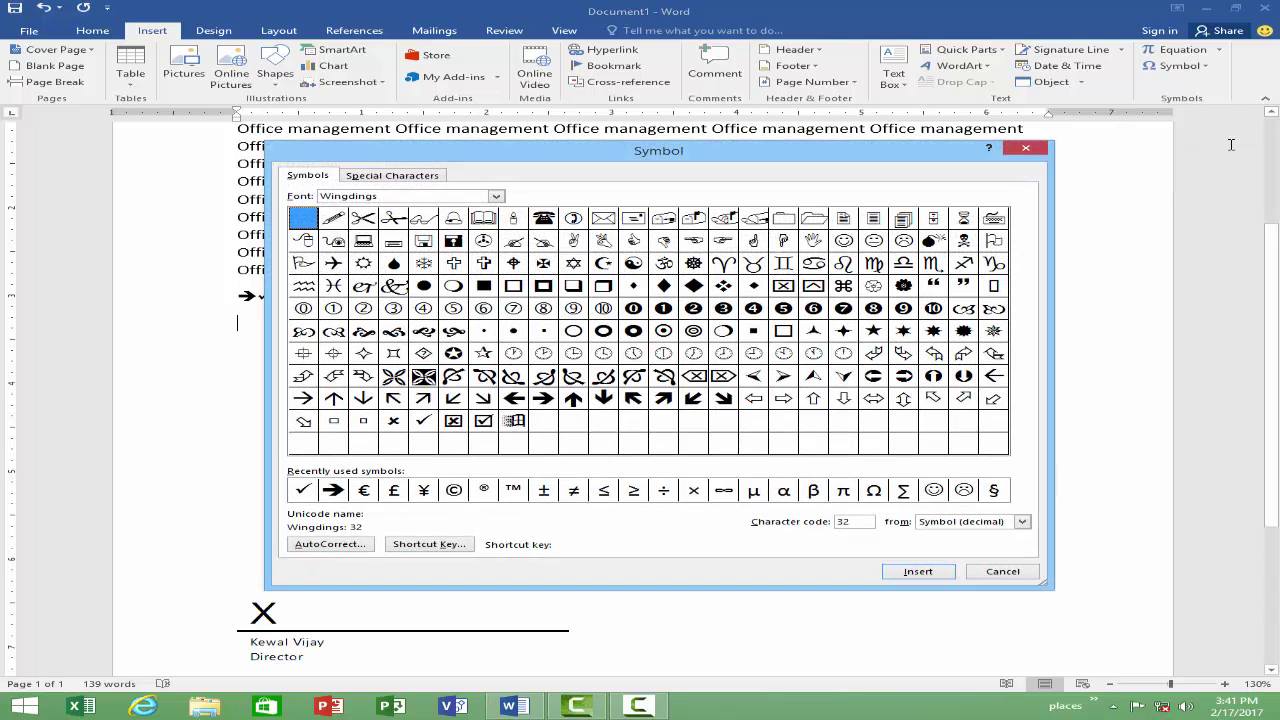
pyautogui.click(420, 419)
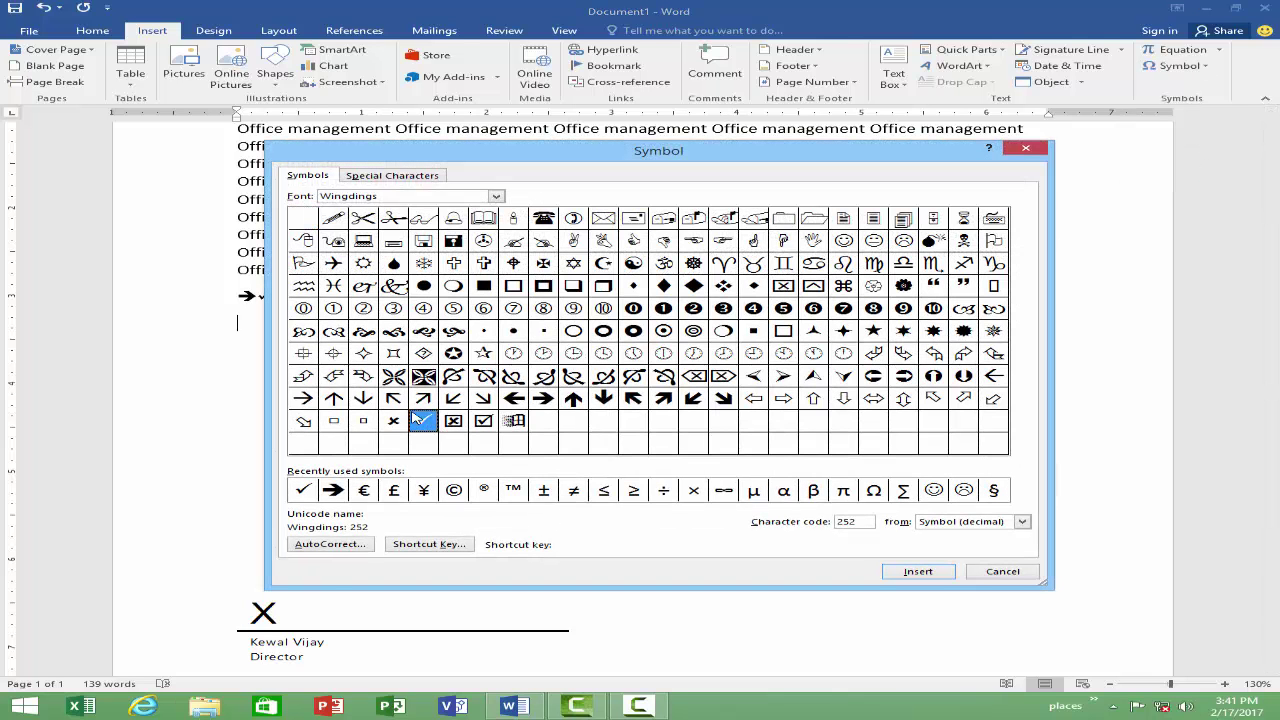
pyautogui.click(924, 572)
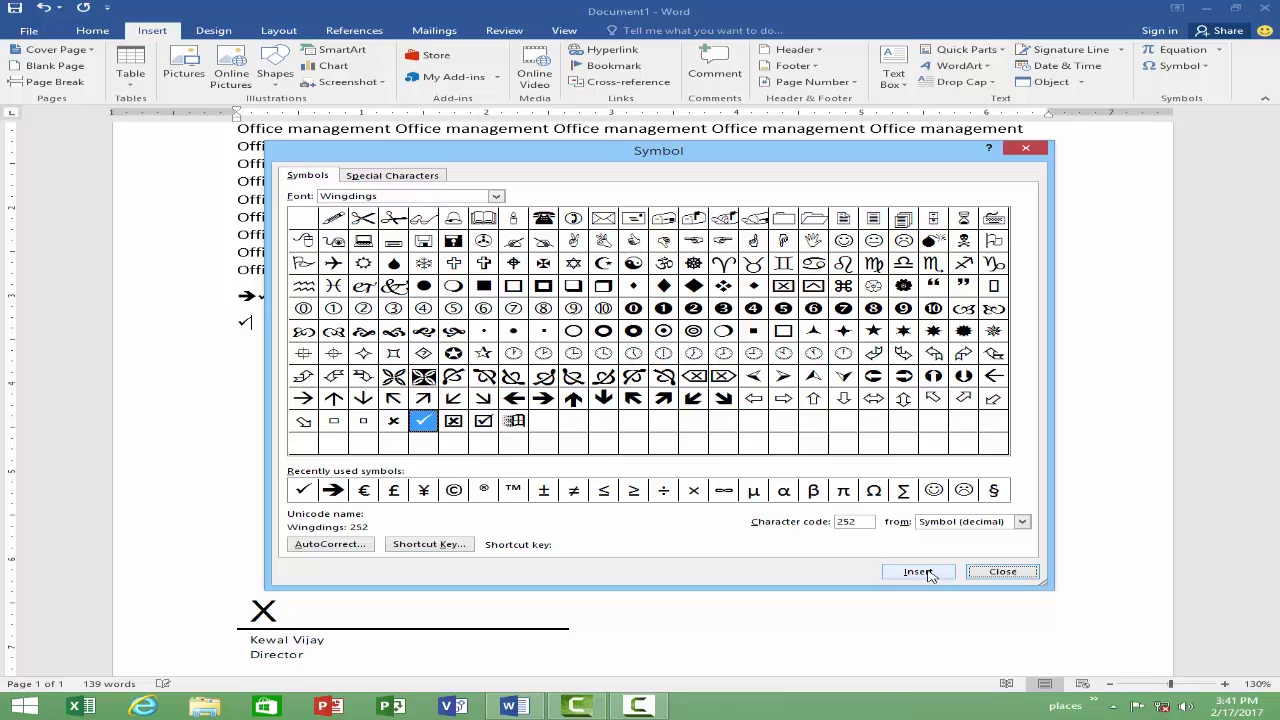
pyautogui.click(1001, 572)
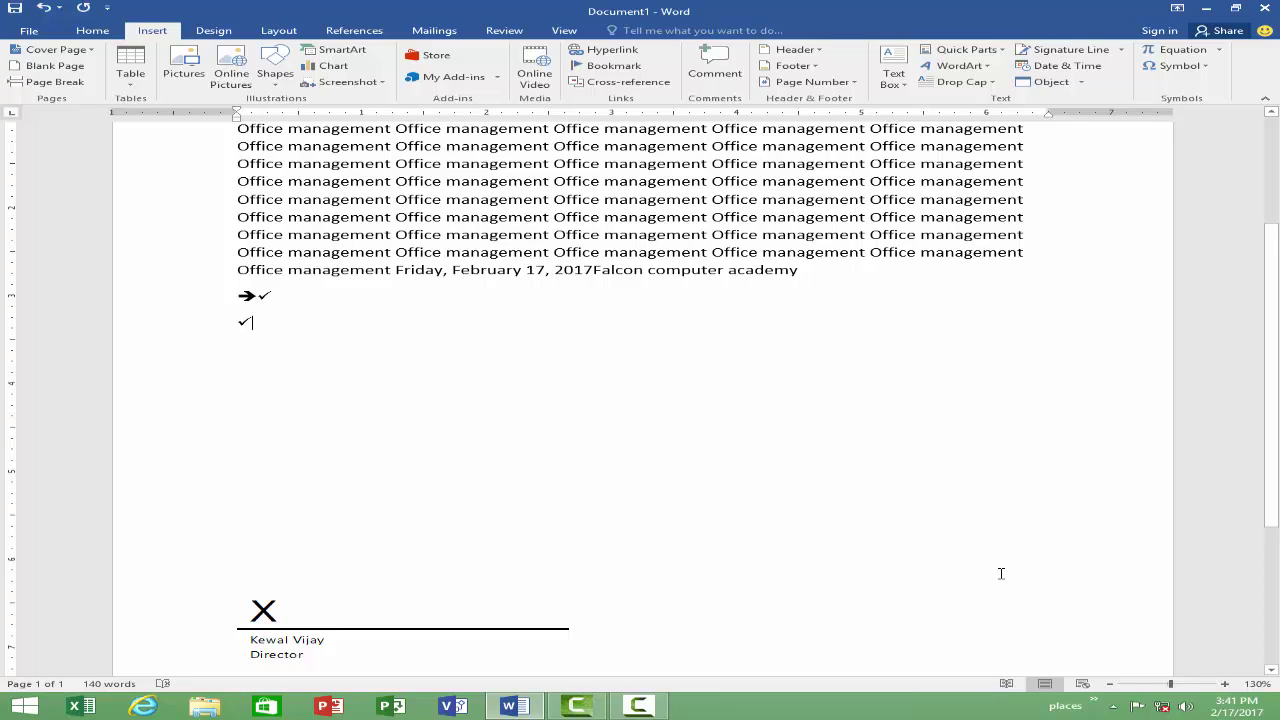
# Step: Turn the check mark into bullets listing word, excel, power point, Inpage and typing
pyautogui.press('Tab')
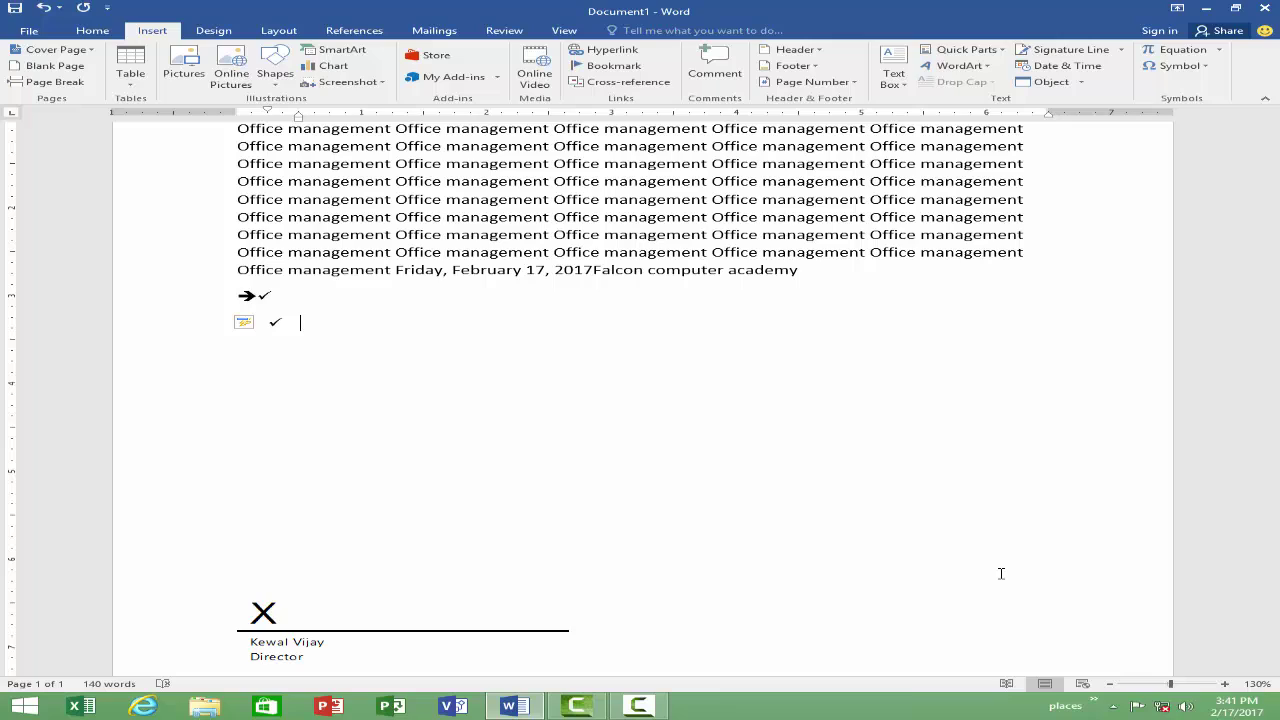
pyautogui.write('word')
pyautogui.press('Return')
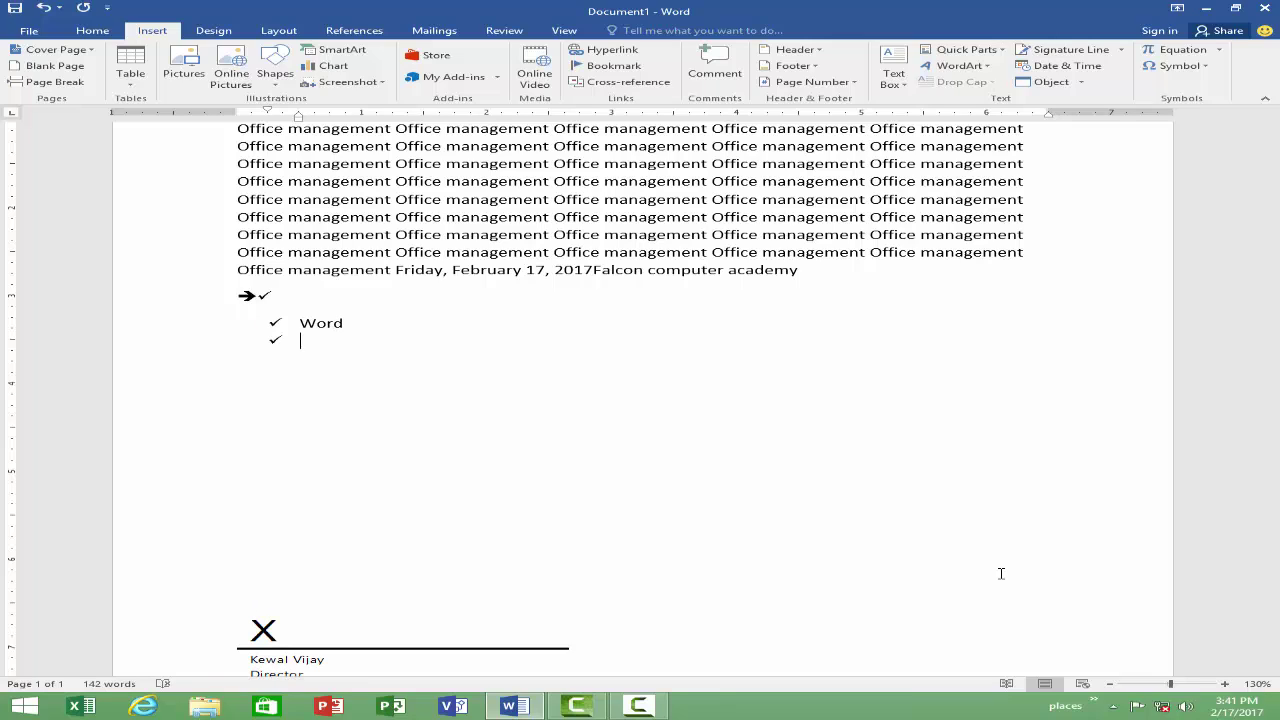
pyautogui.write('excel')
pyautogui.press('Return')
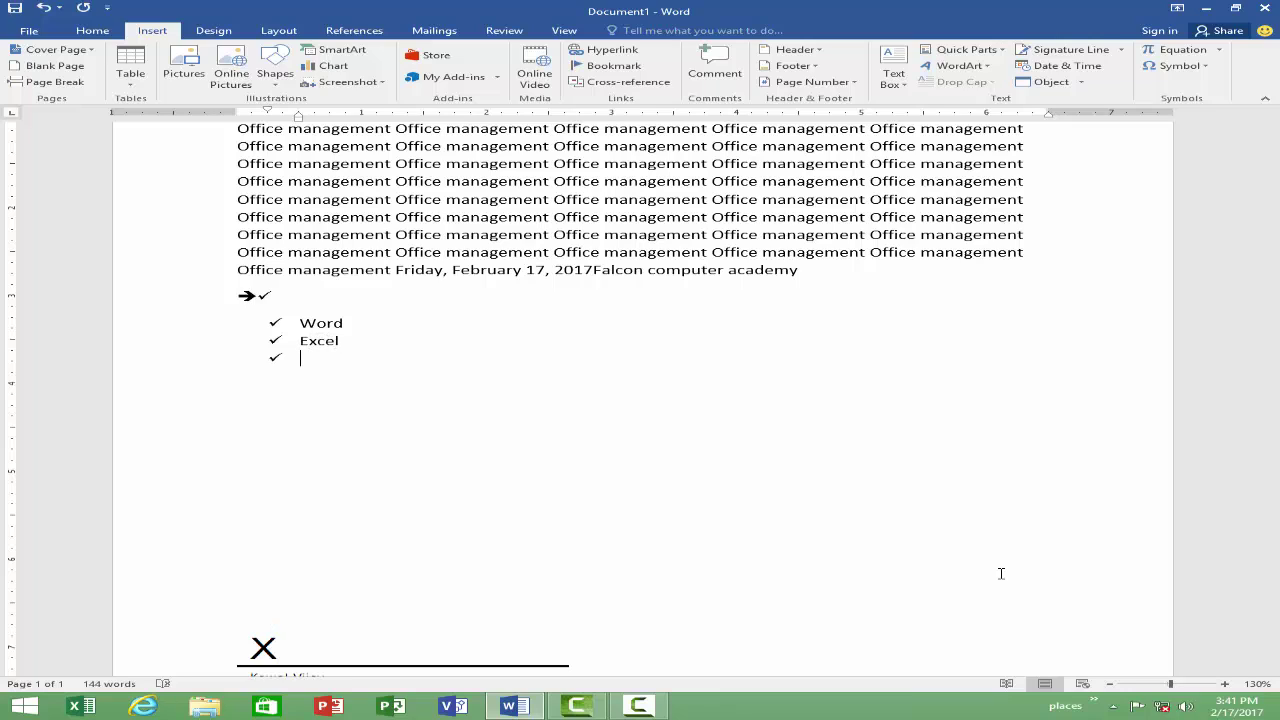
pyautogui.write('power point')
pyautogui.press('Return')
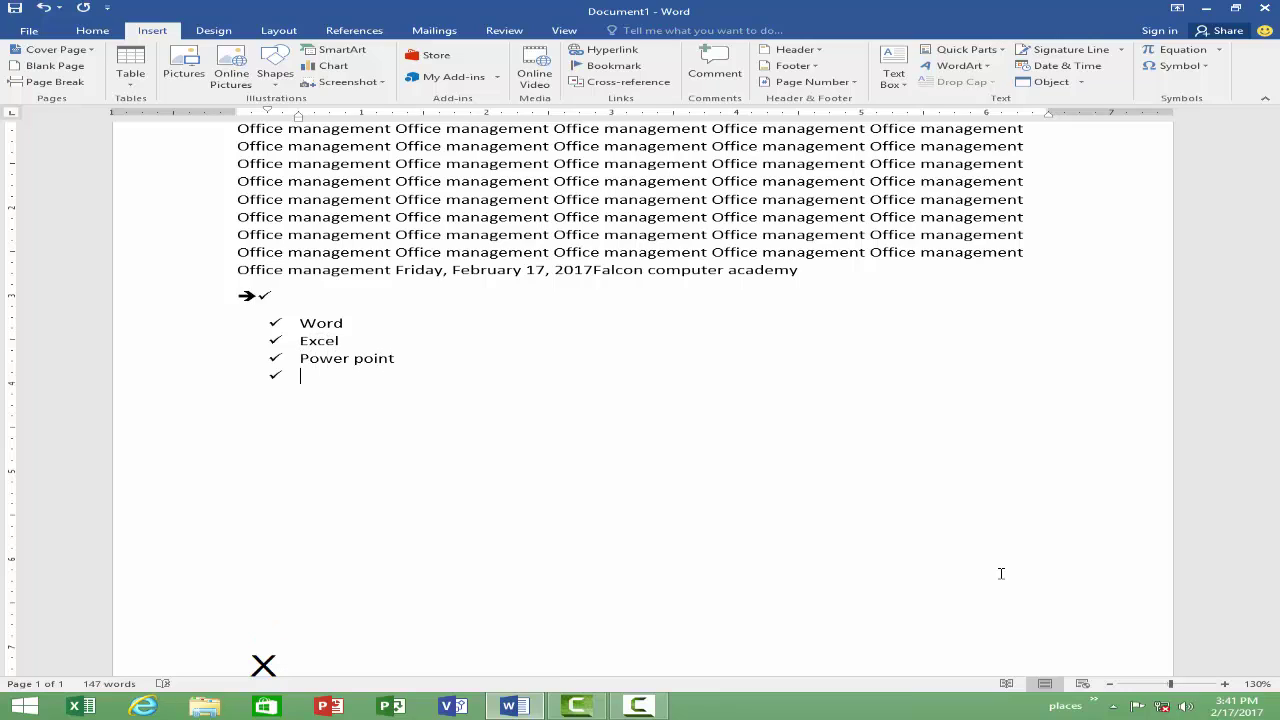
pyautogui.write('Inpage')
pyautogui.press('Return')
pyautogui.write('typing')
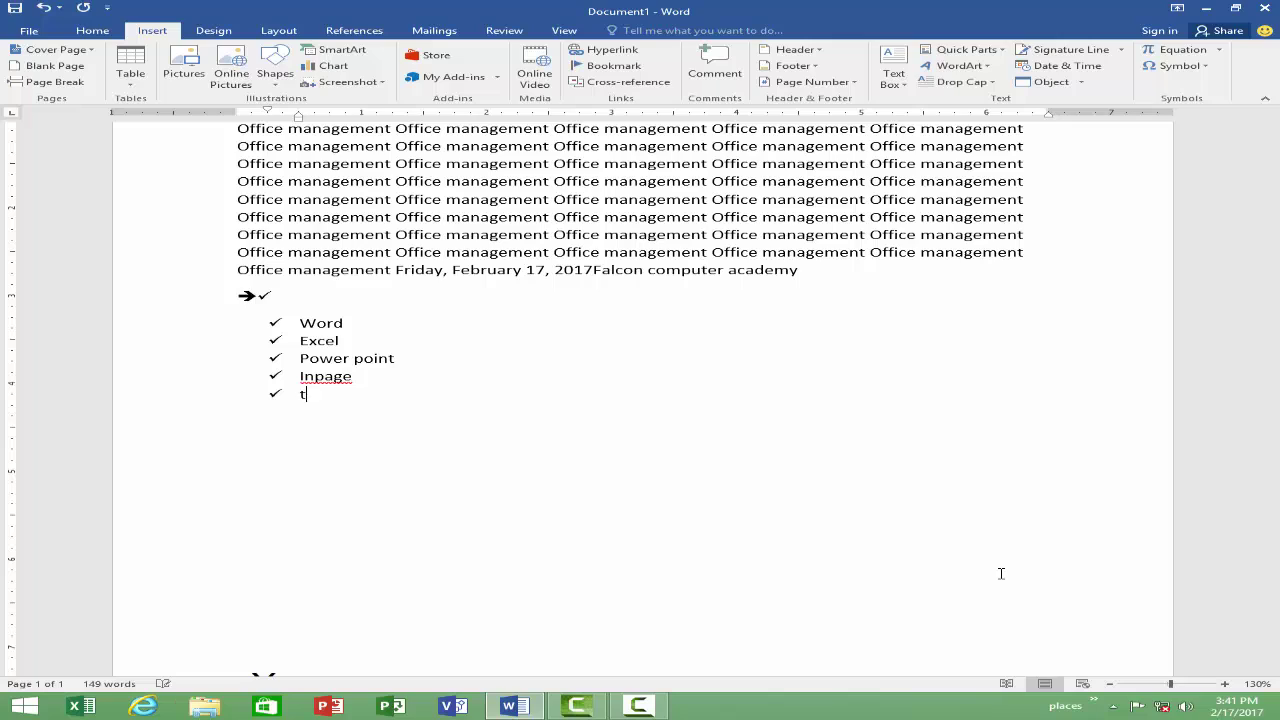
pyautogui.press('Return')
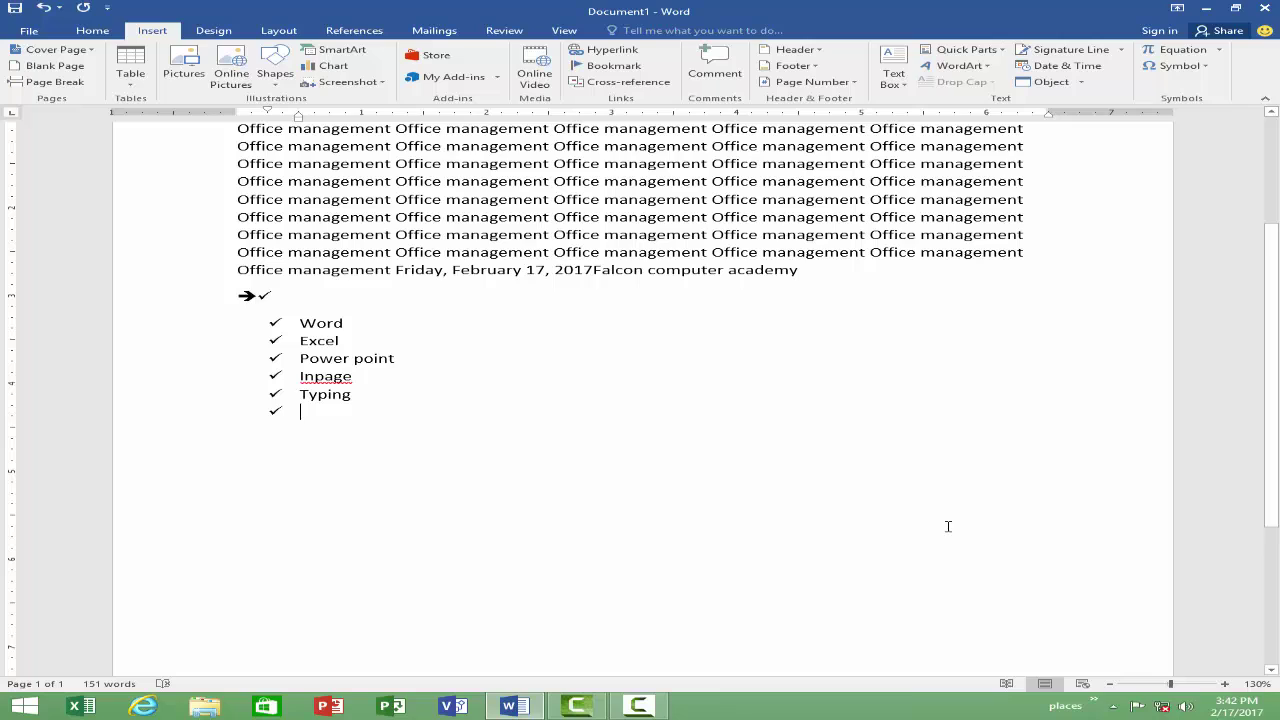
# Step: Switch the ribbon to the Design tab to show the page background and formatting options
pyautogui.click(213, 31)
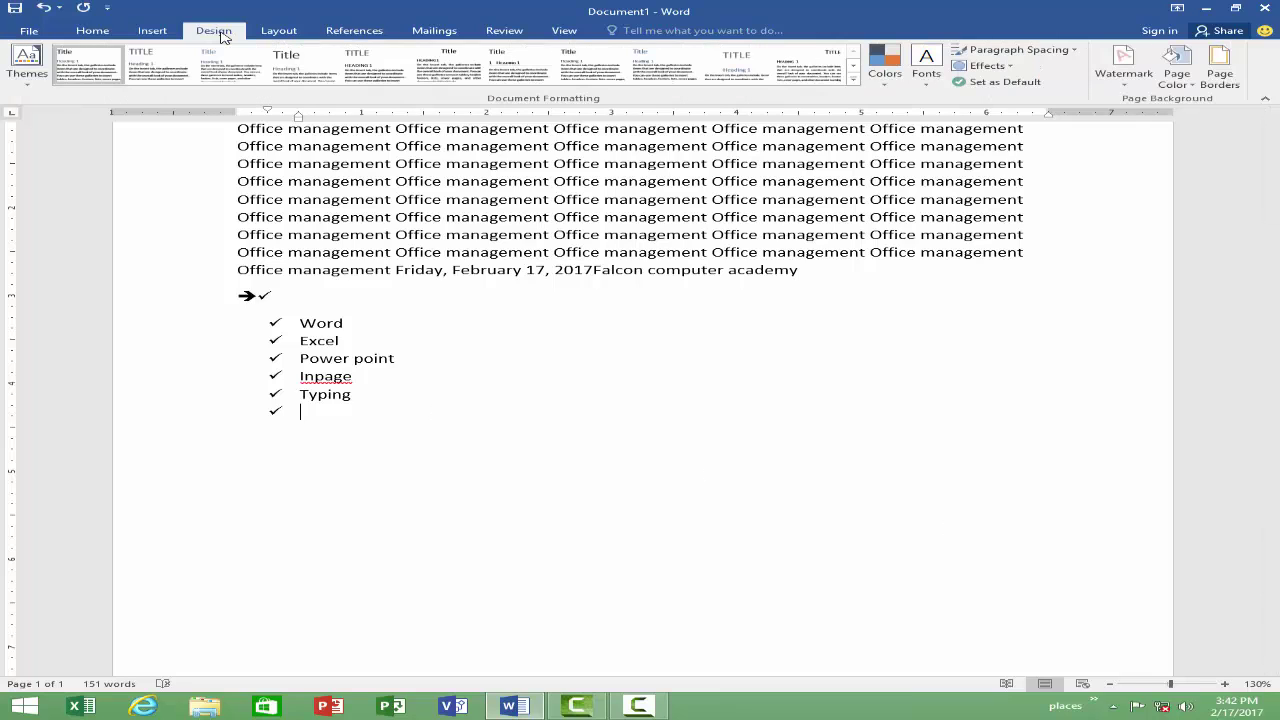